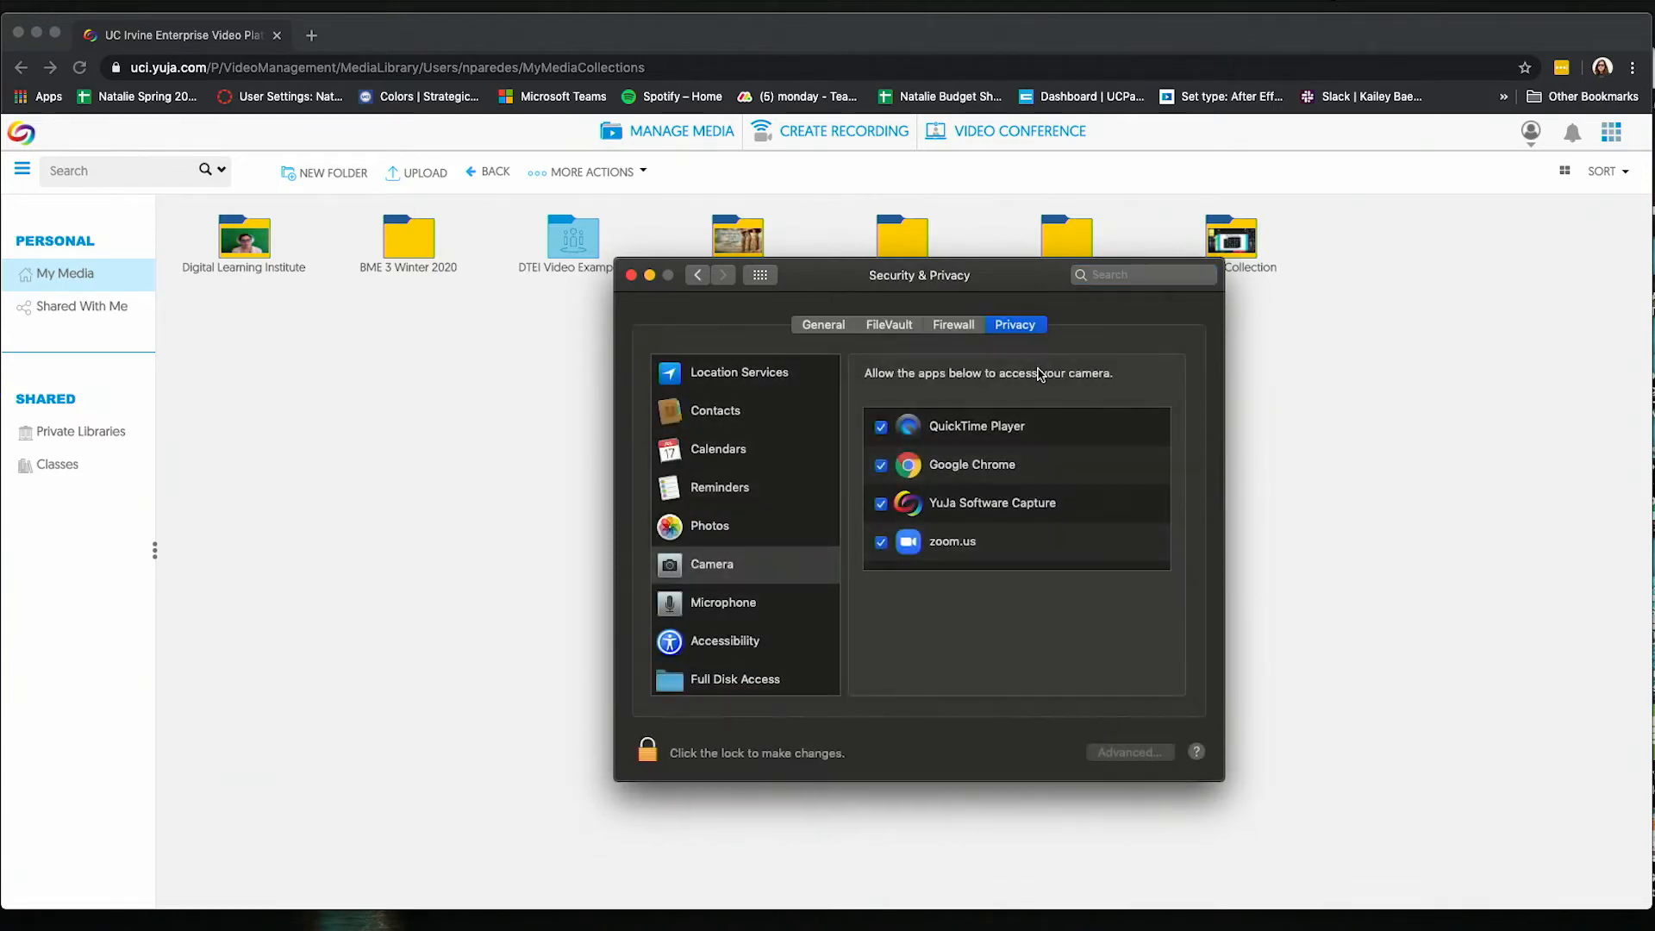
- Check in the Security & Privacy settings that YuJa Software Capture is allowed to access the camera and microphone
click(723, 570)
click(731, 603)
scroll(991, 483, down, 5)
click(969, 521)
click(741, 570)
click(991, 510)
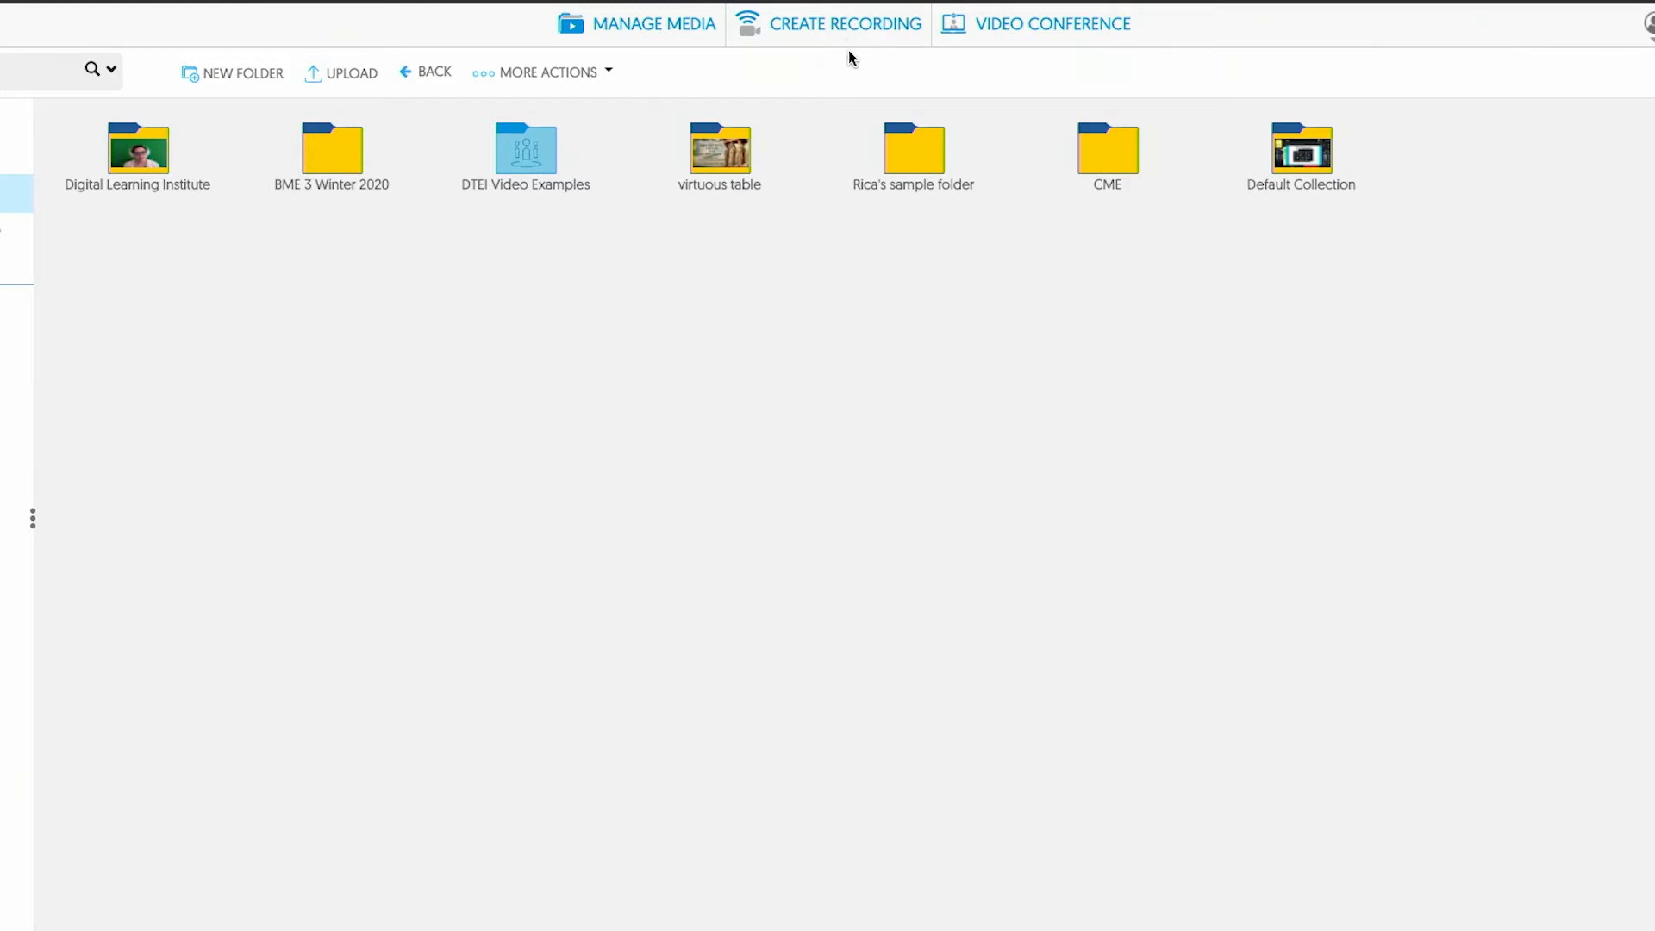
- Create a new recording from the media library and launch the YuJa Software Capture application
click(818, 36)
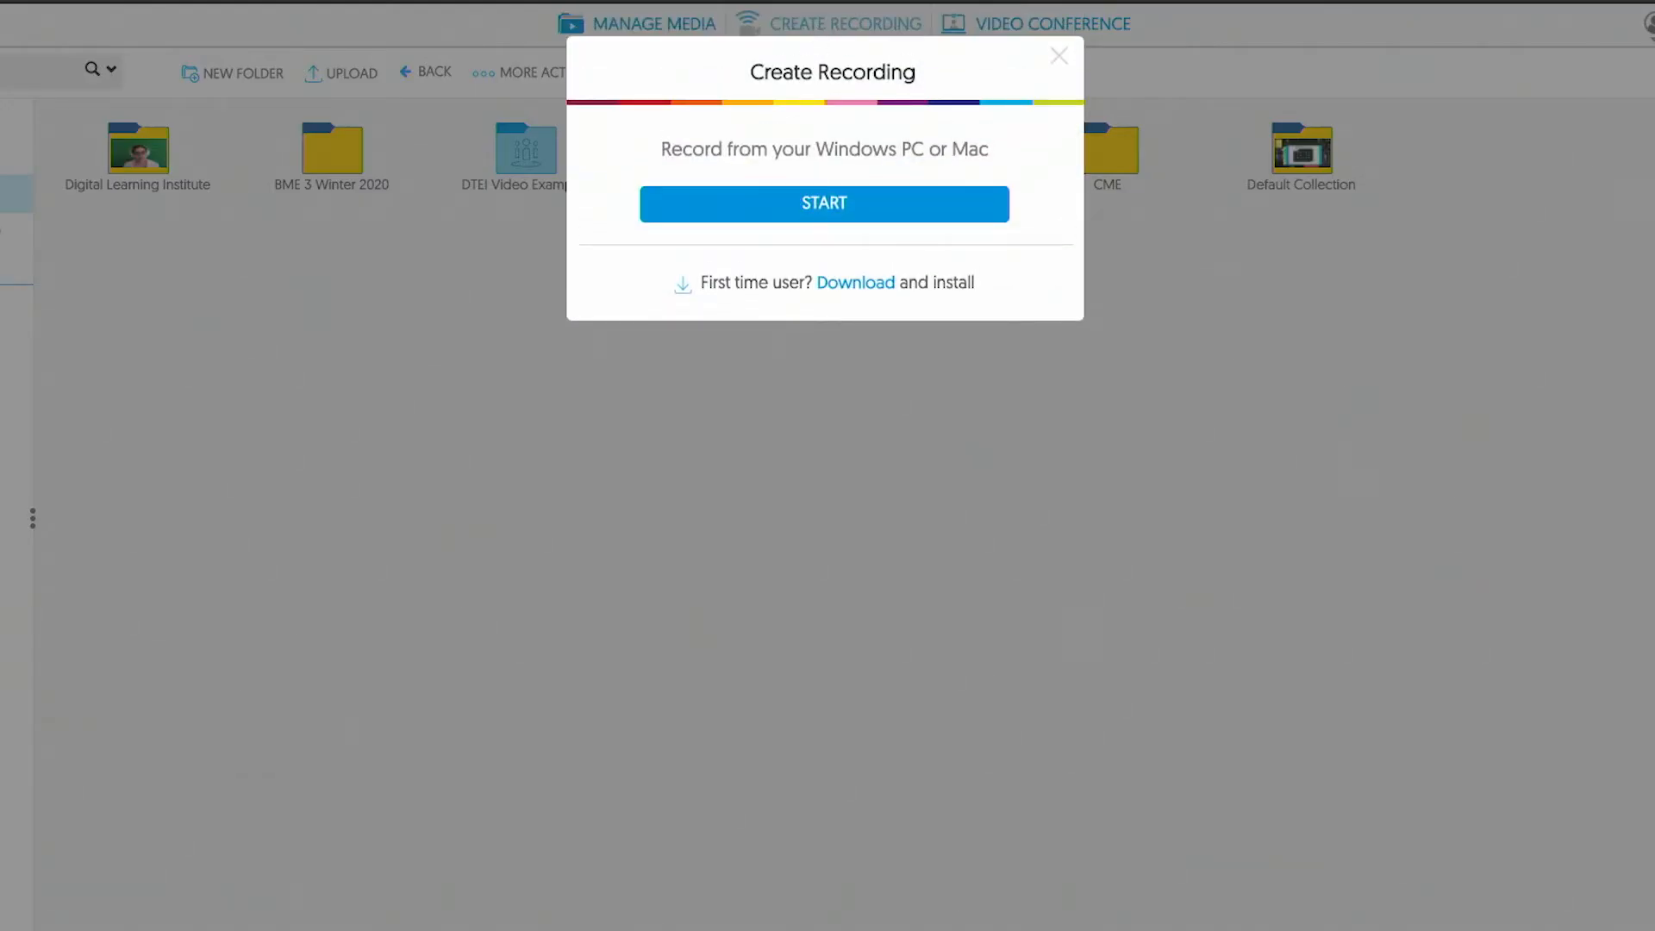
click(359, 930)
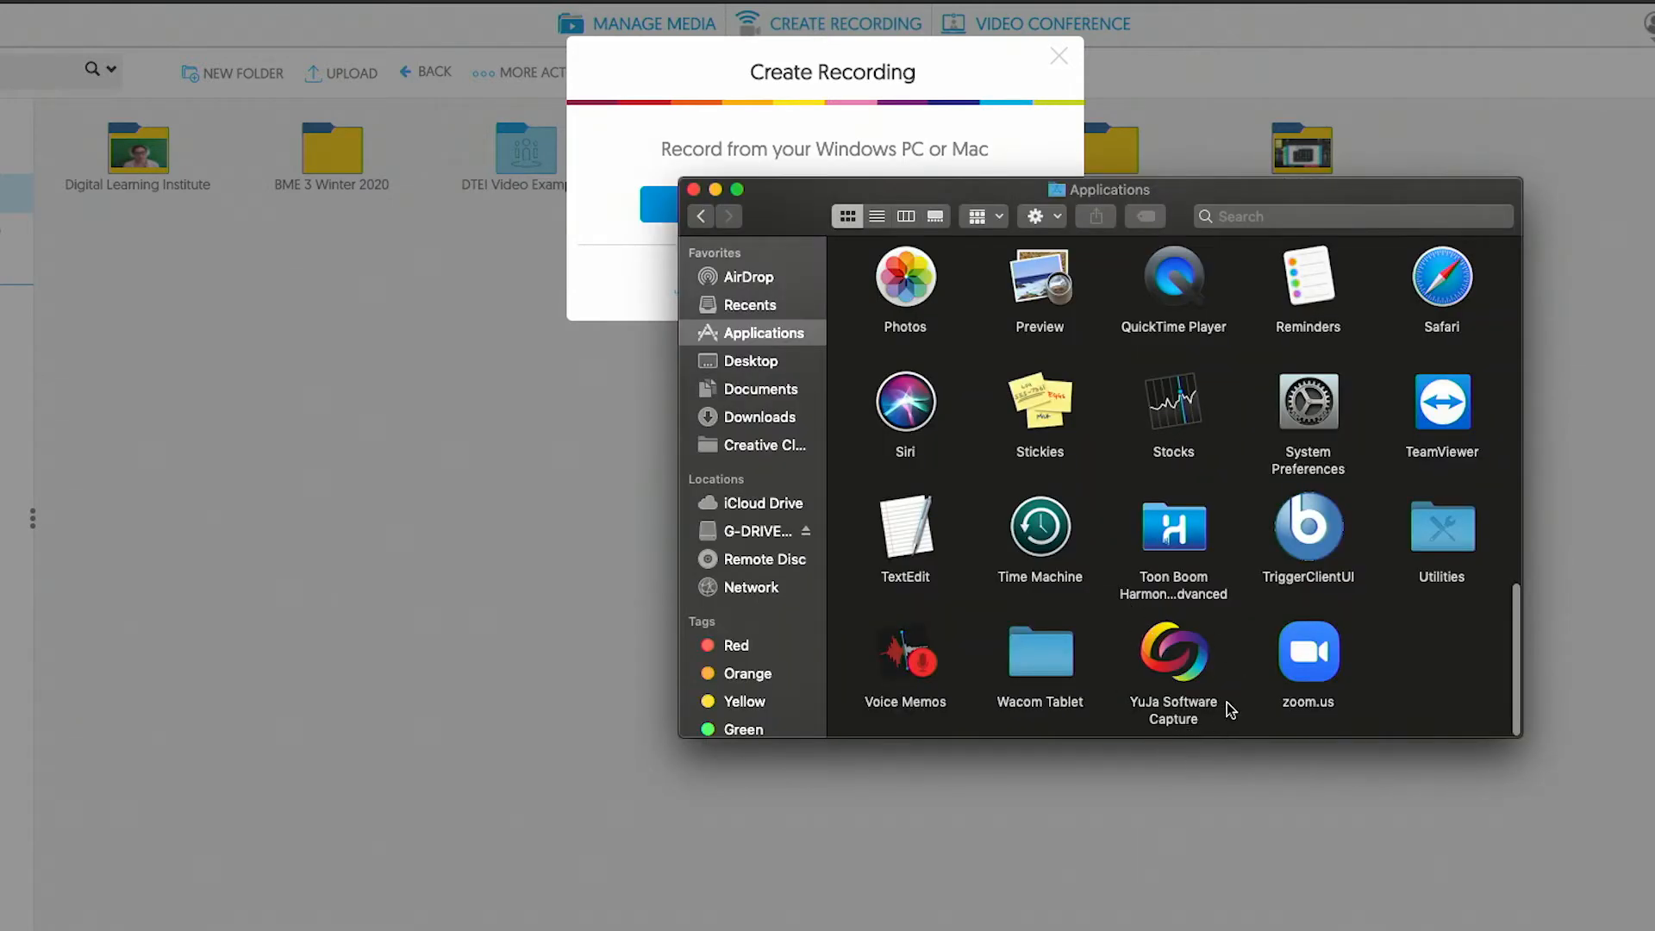
click(694, 190)
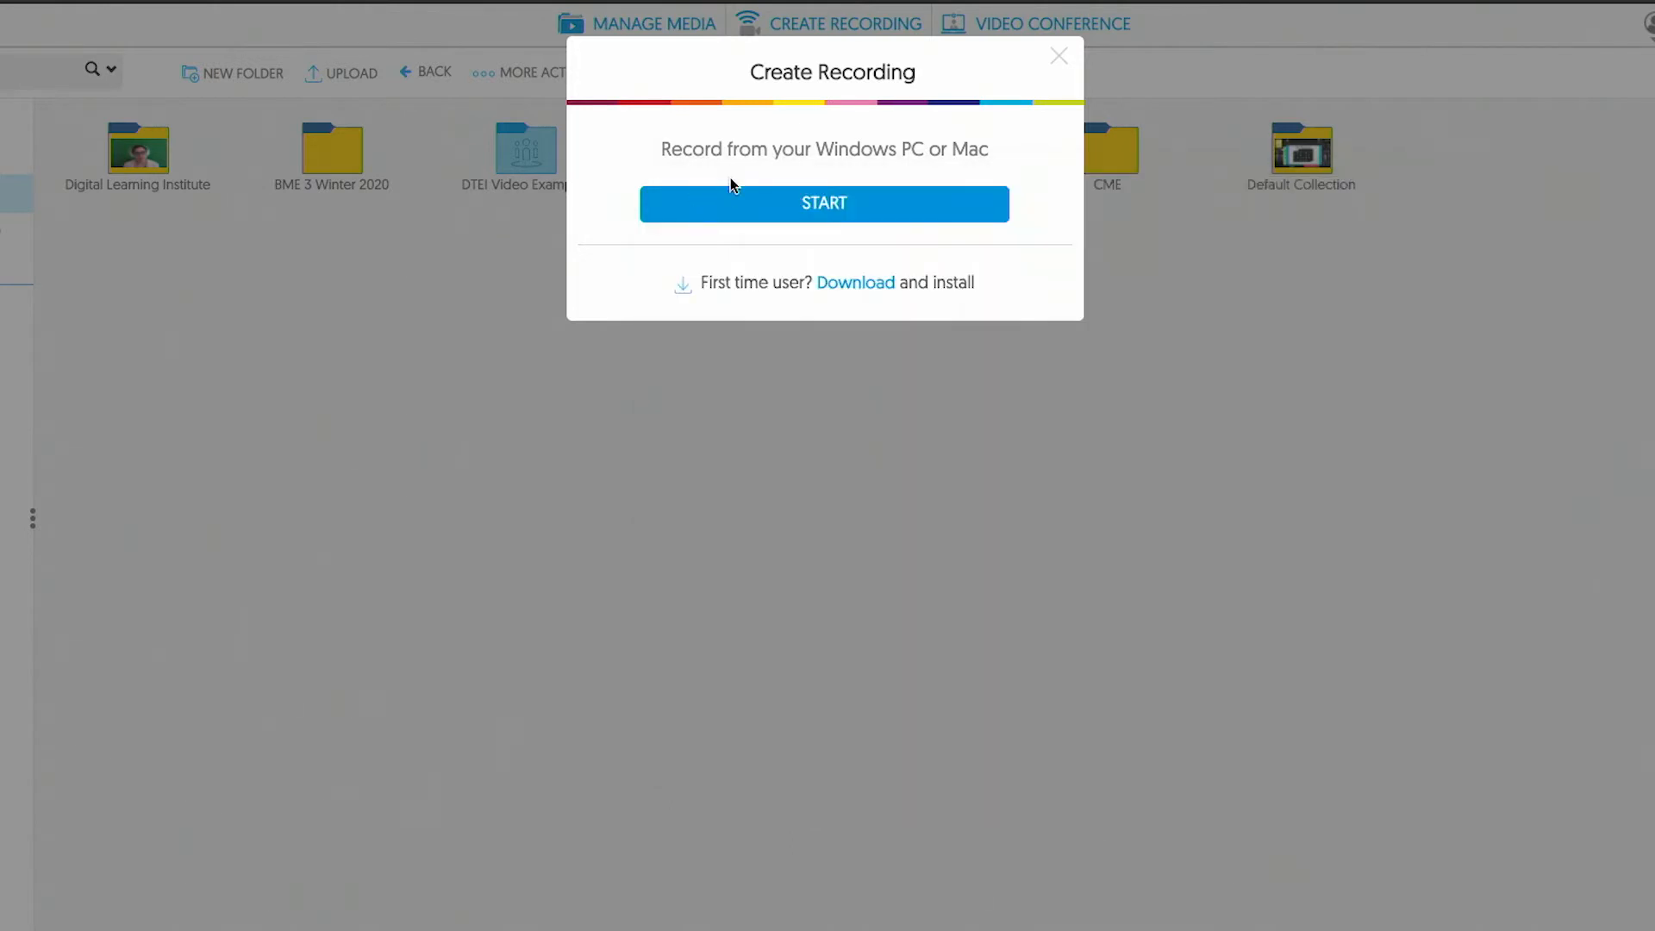
click(833, 205)
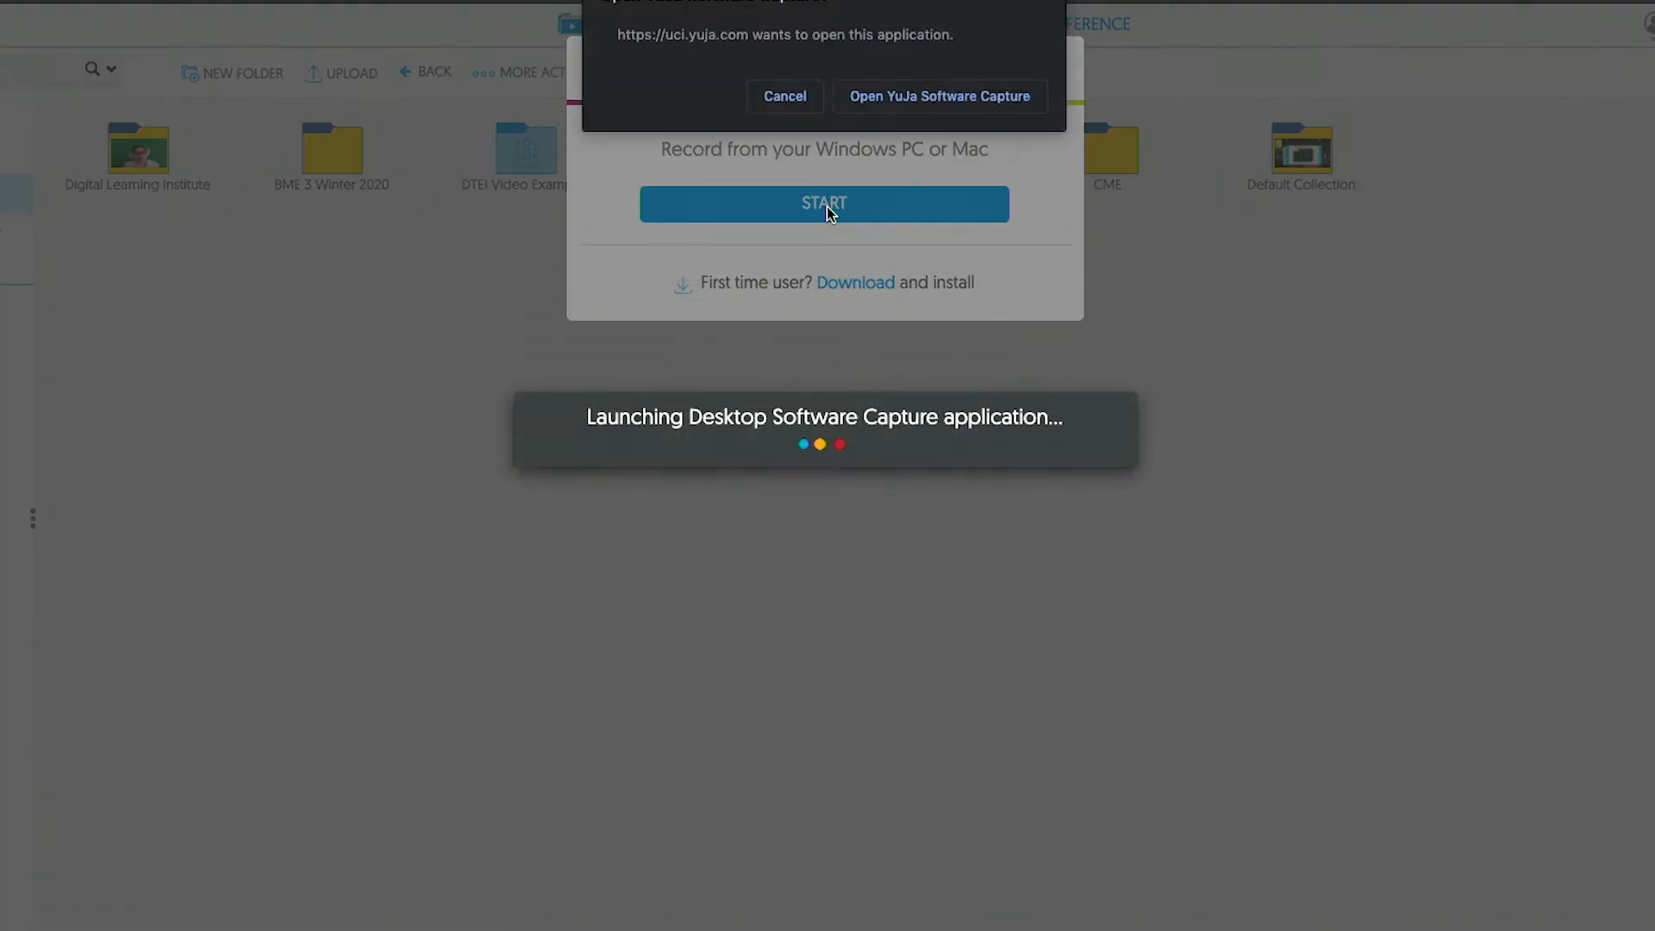
click(899, 96)
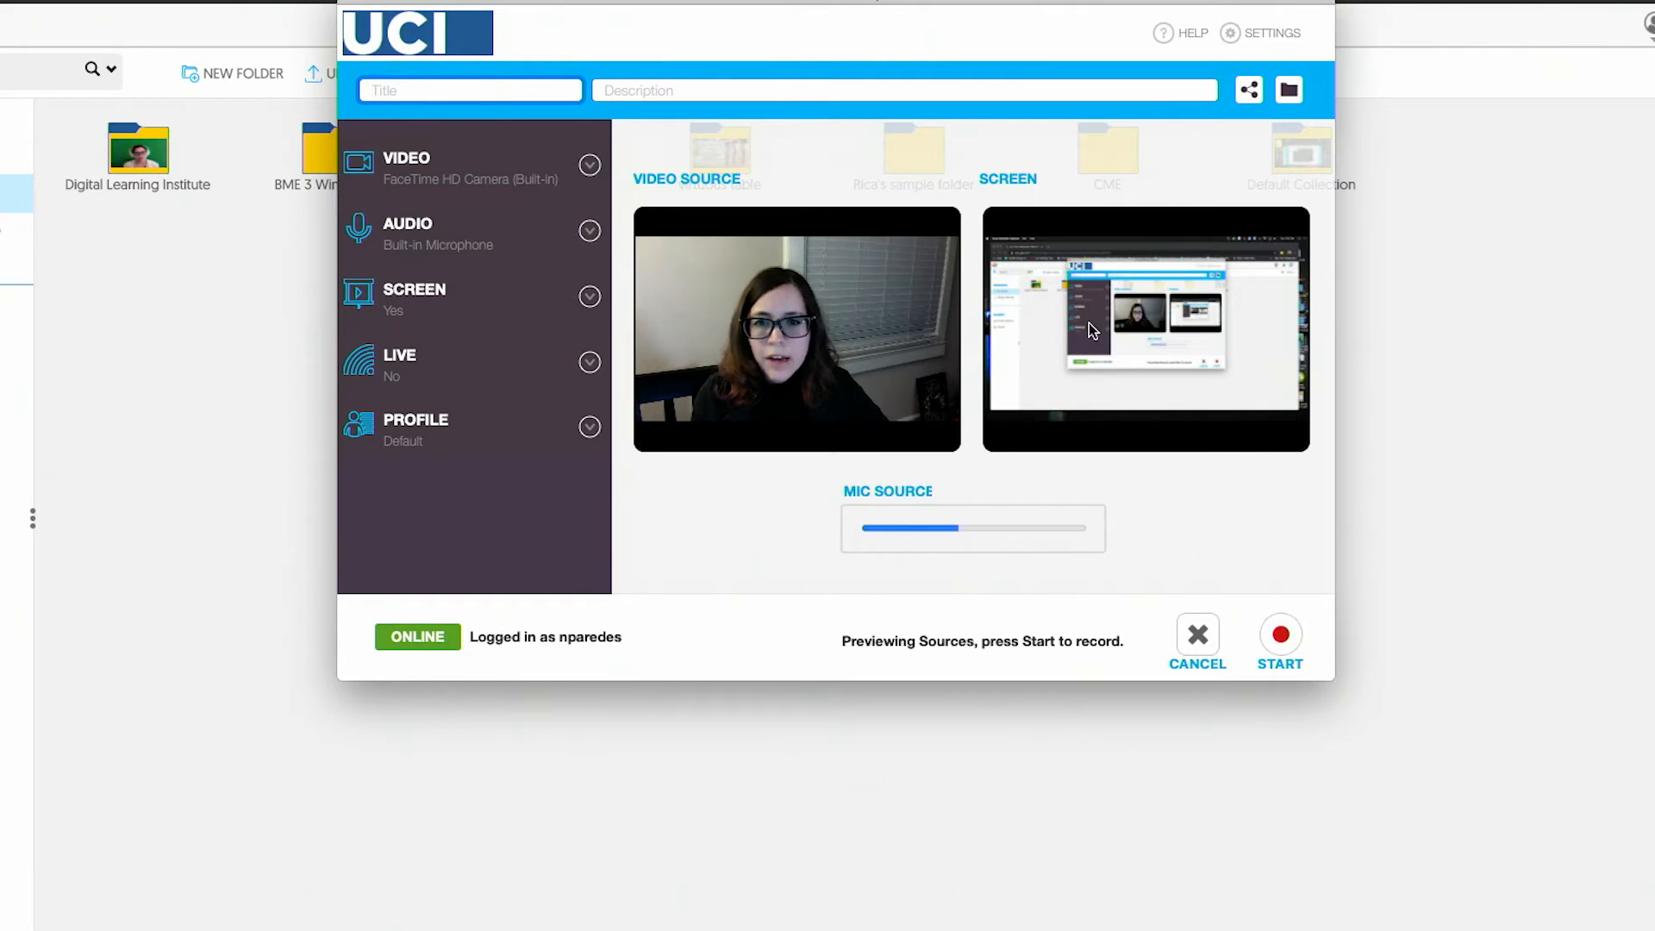
- Turn the video source off and back on
click(589, 168)
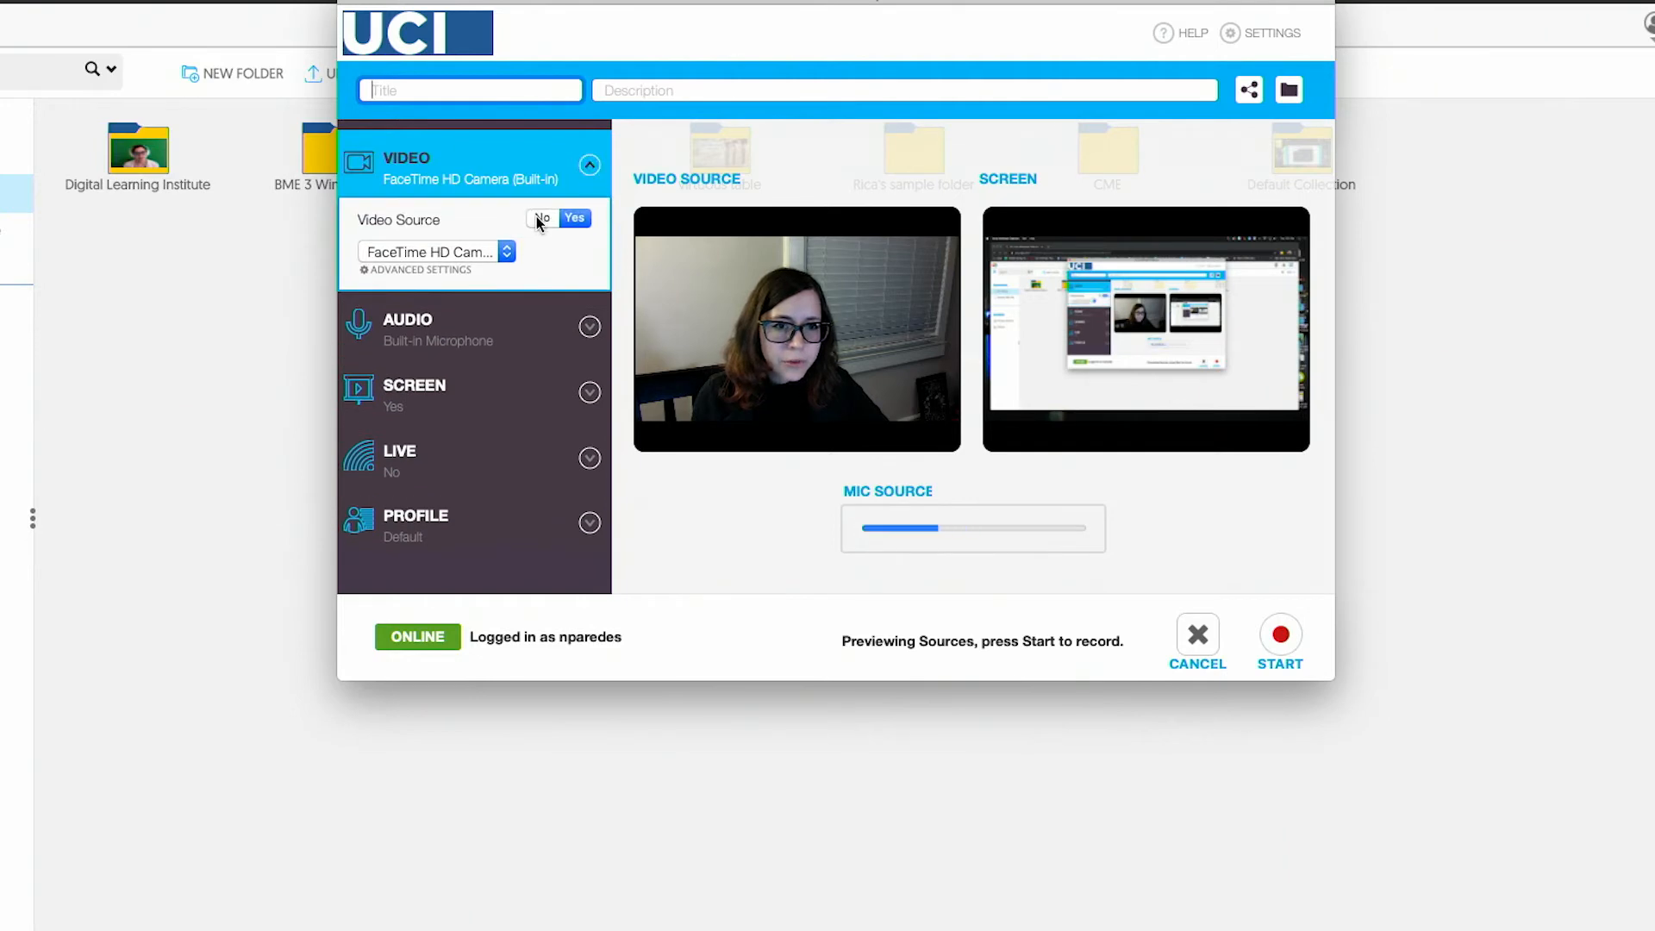
click(540, 219)
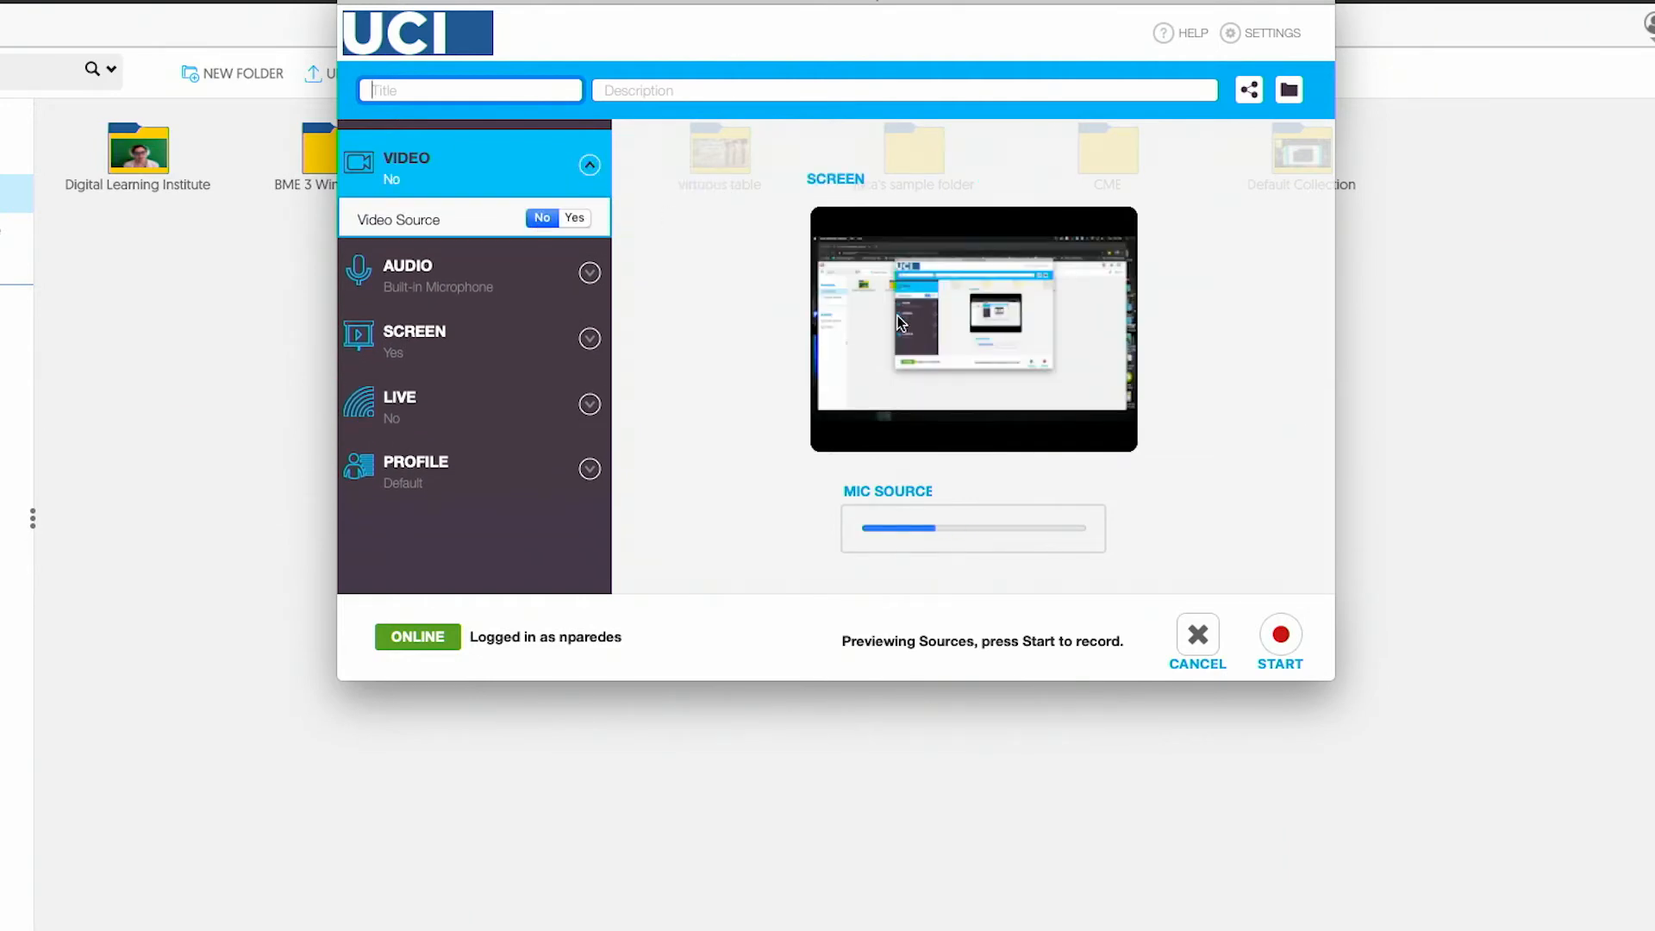
click(574, 218)
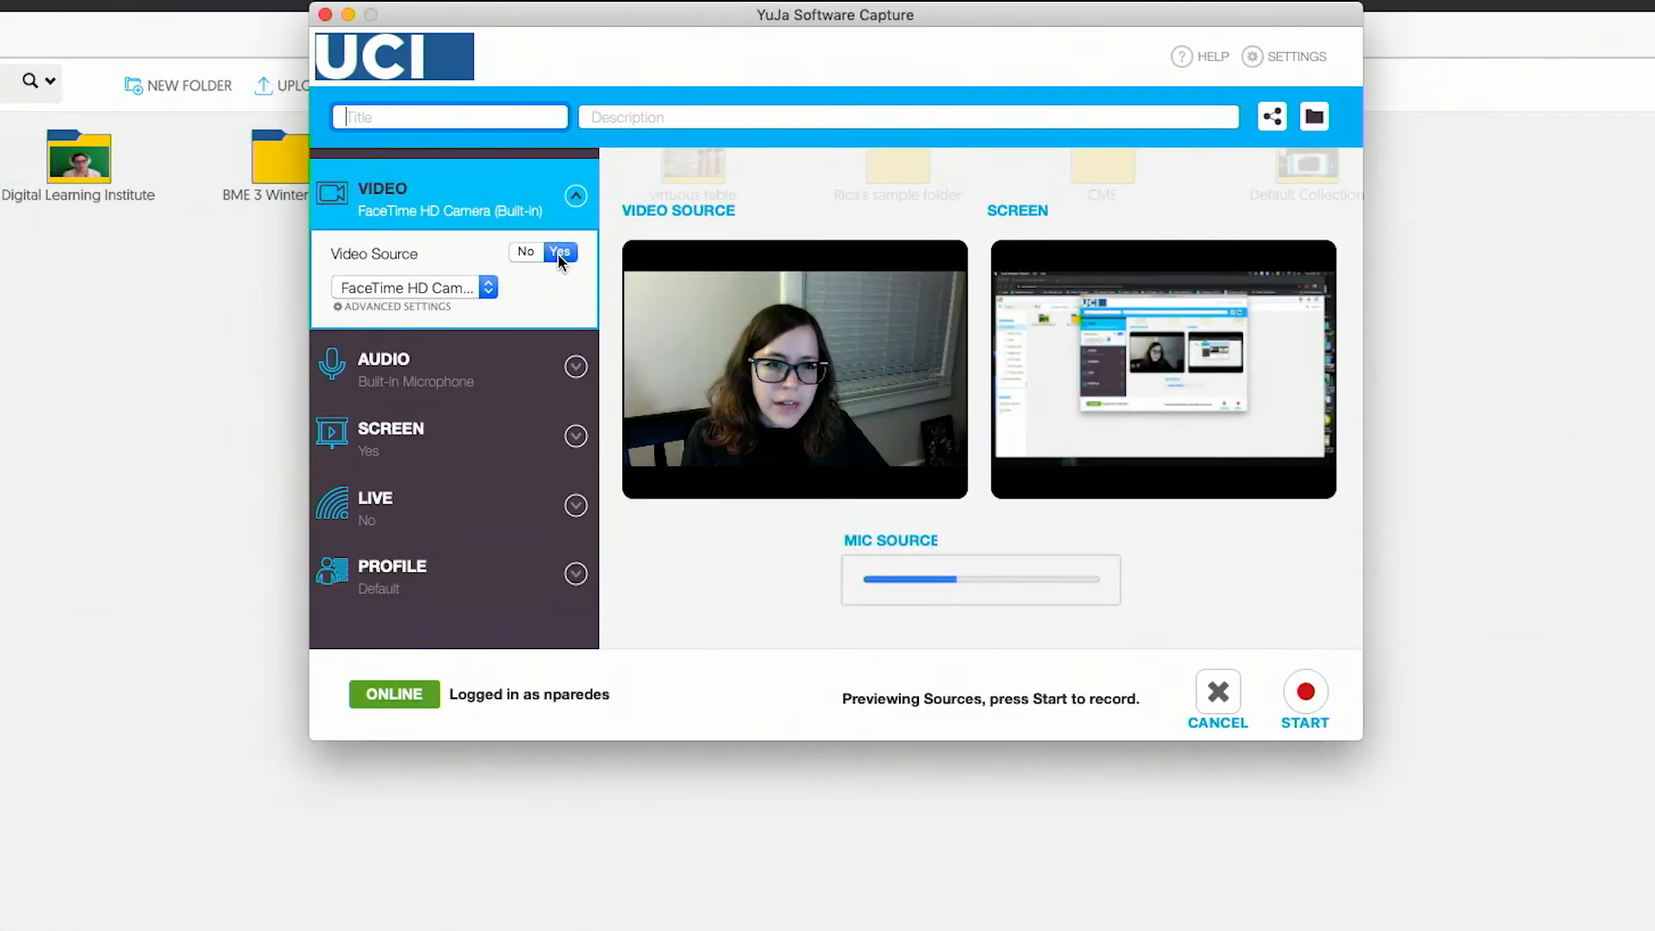
- Keep FaceTime HD Camera (Built-in) as the video source and set its resolution to 640x480 in the advanced settings
click(489, 288)
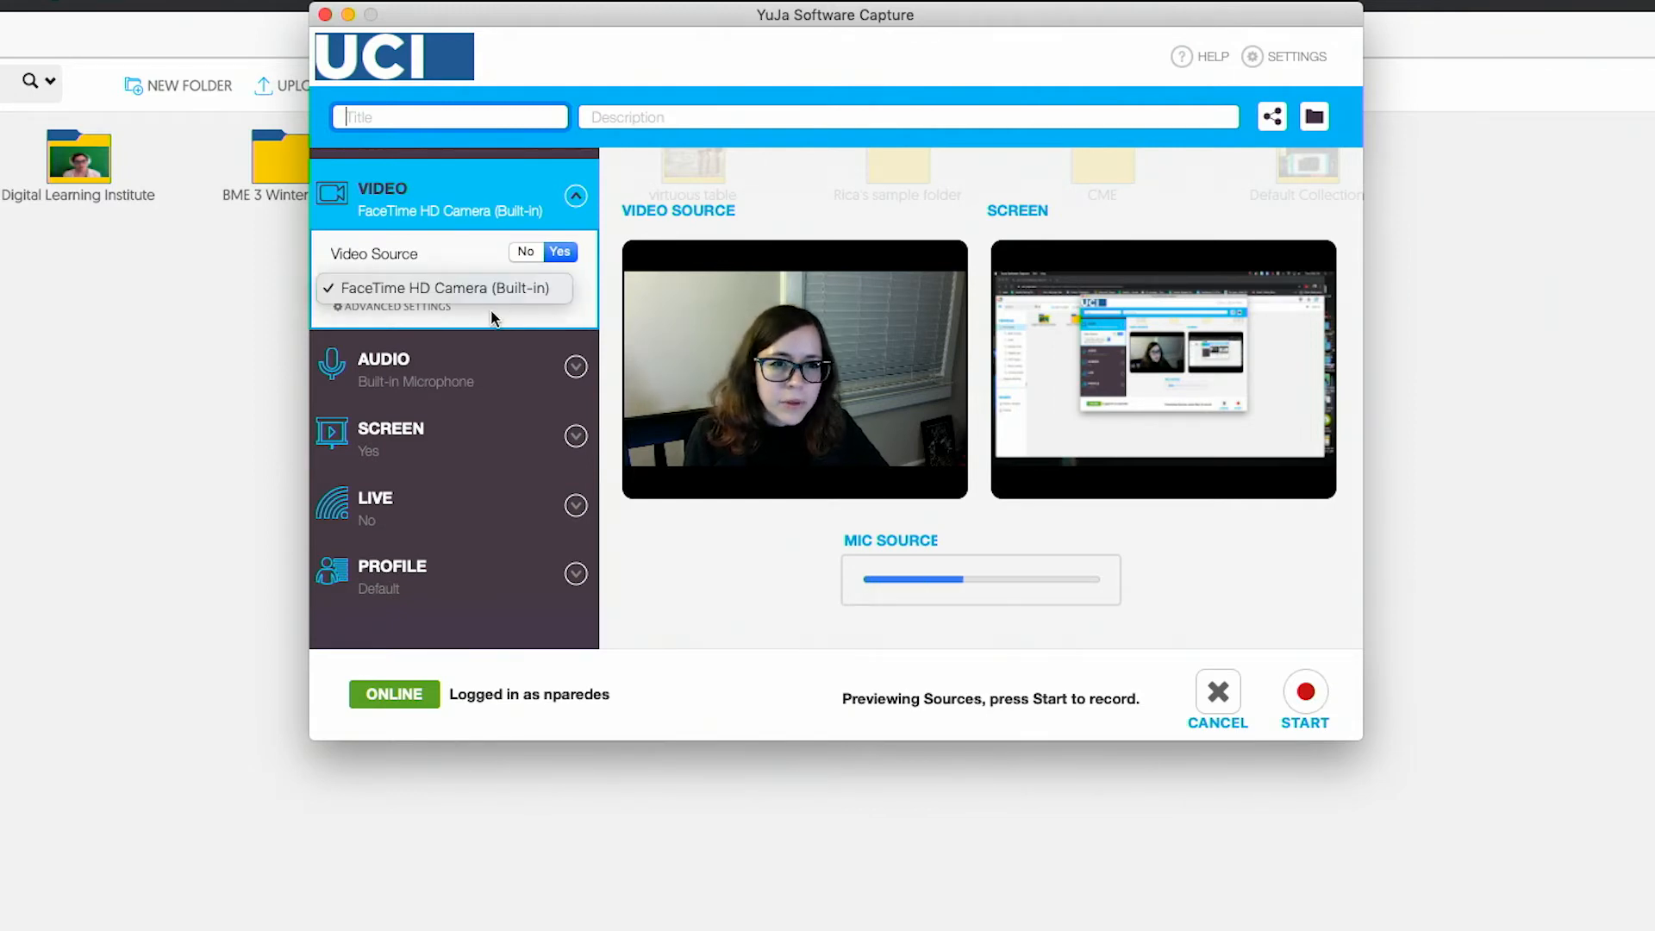
click(491, 309)
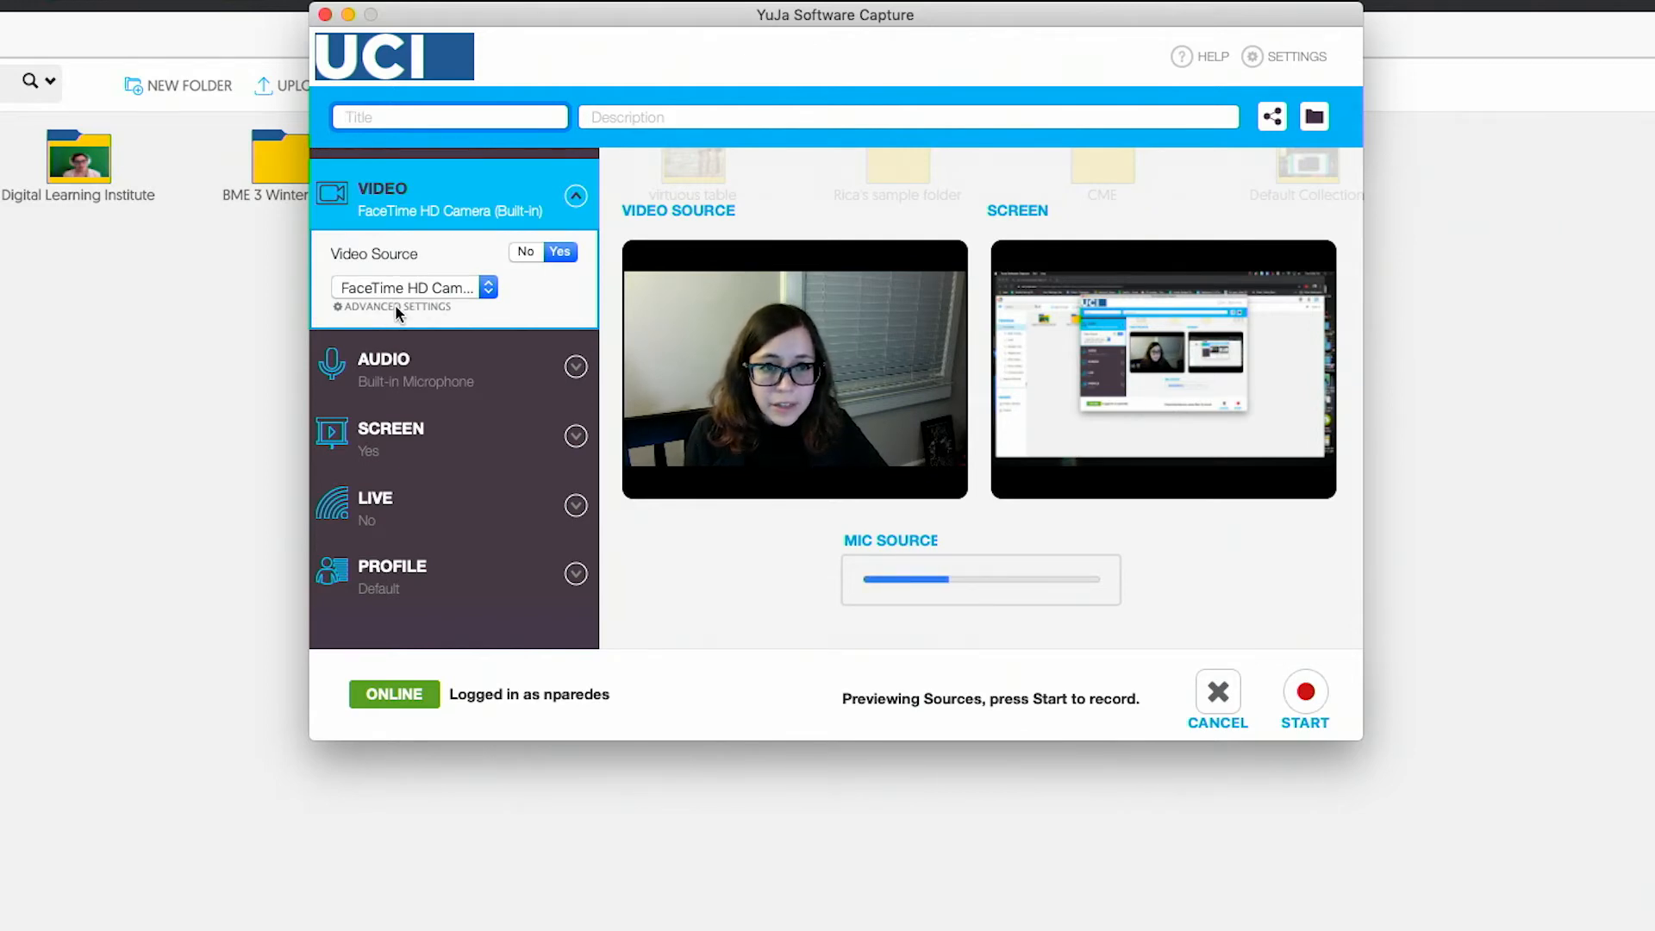
click(336, 309)
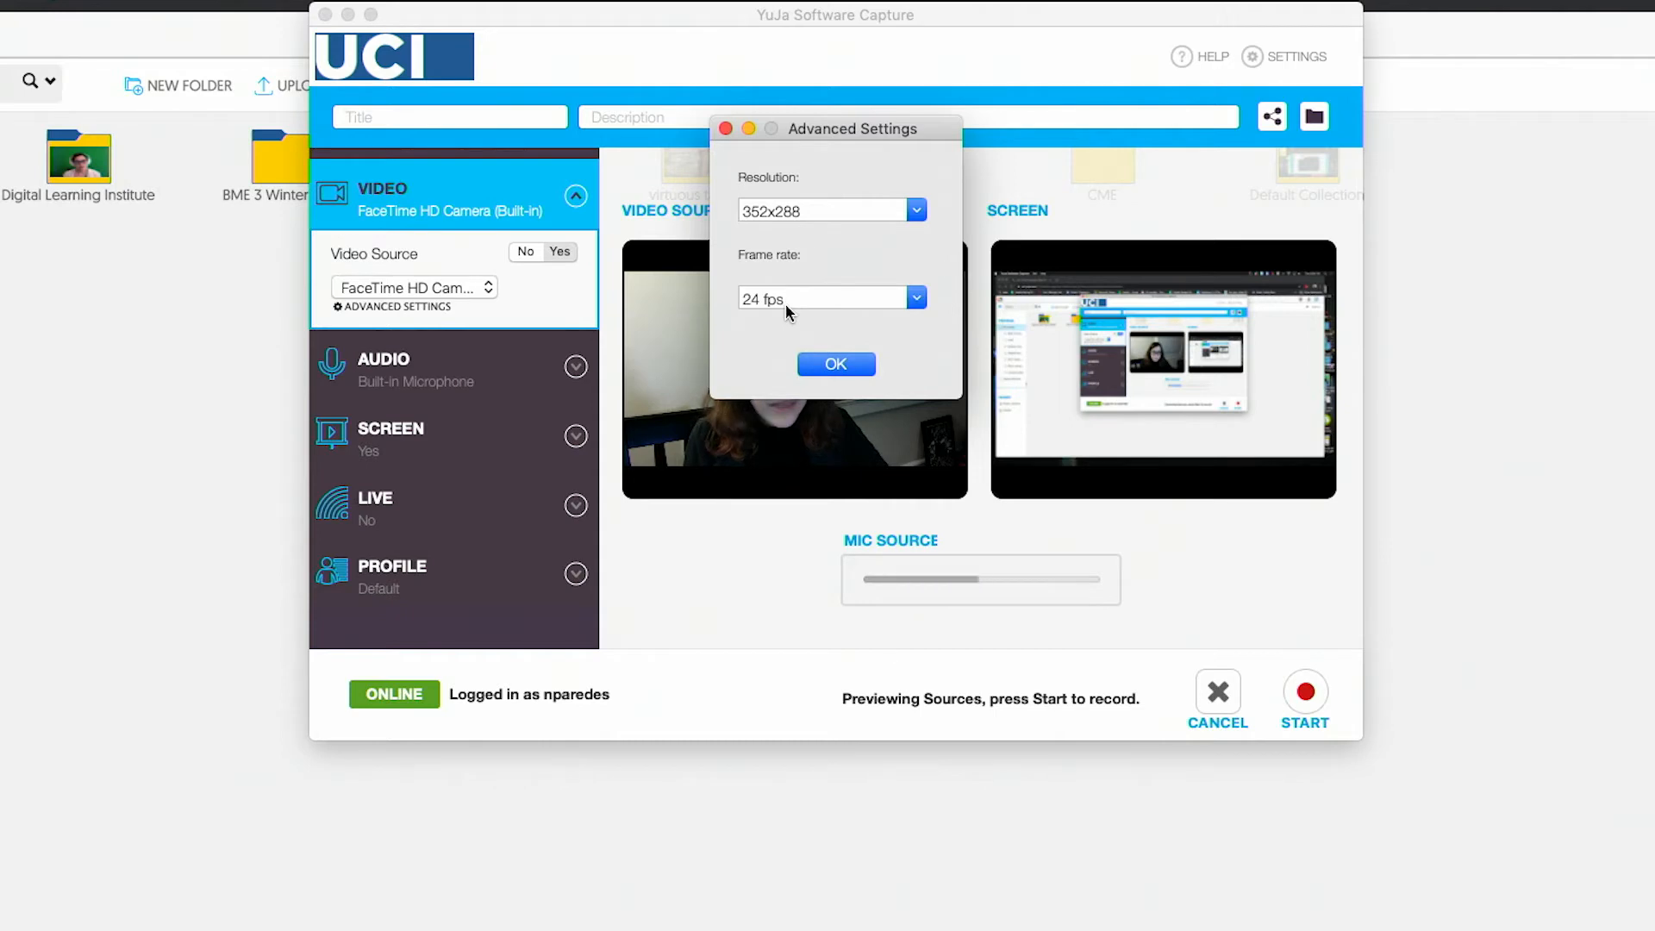
click(917, 212)
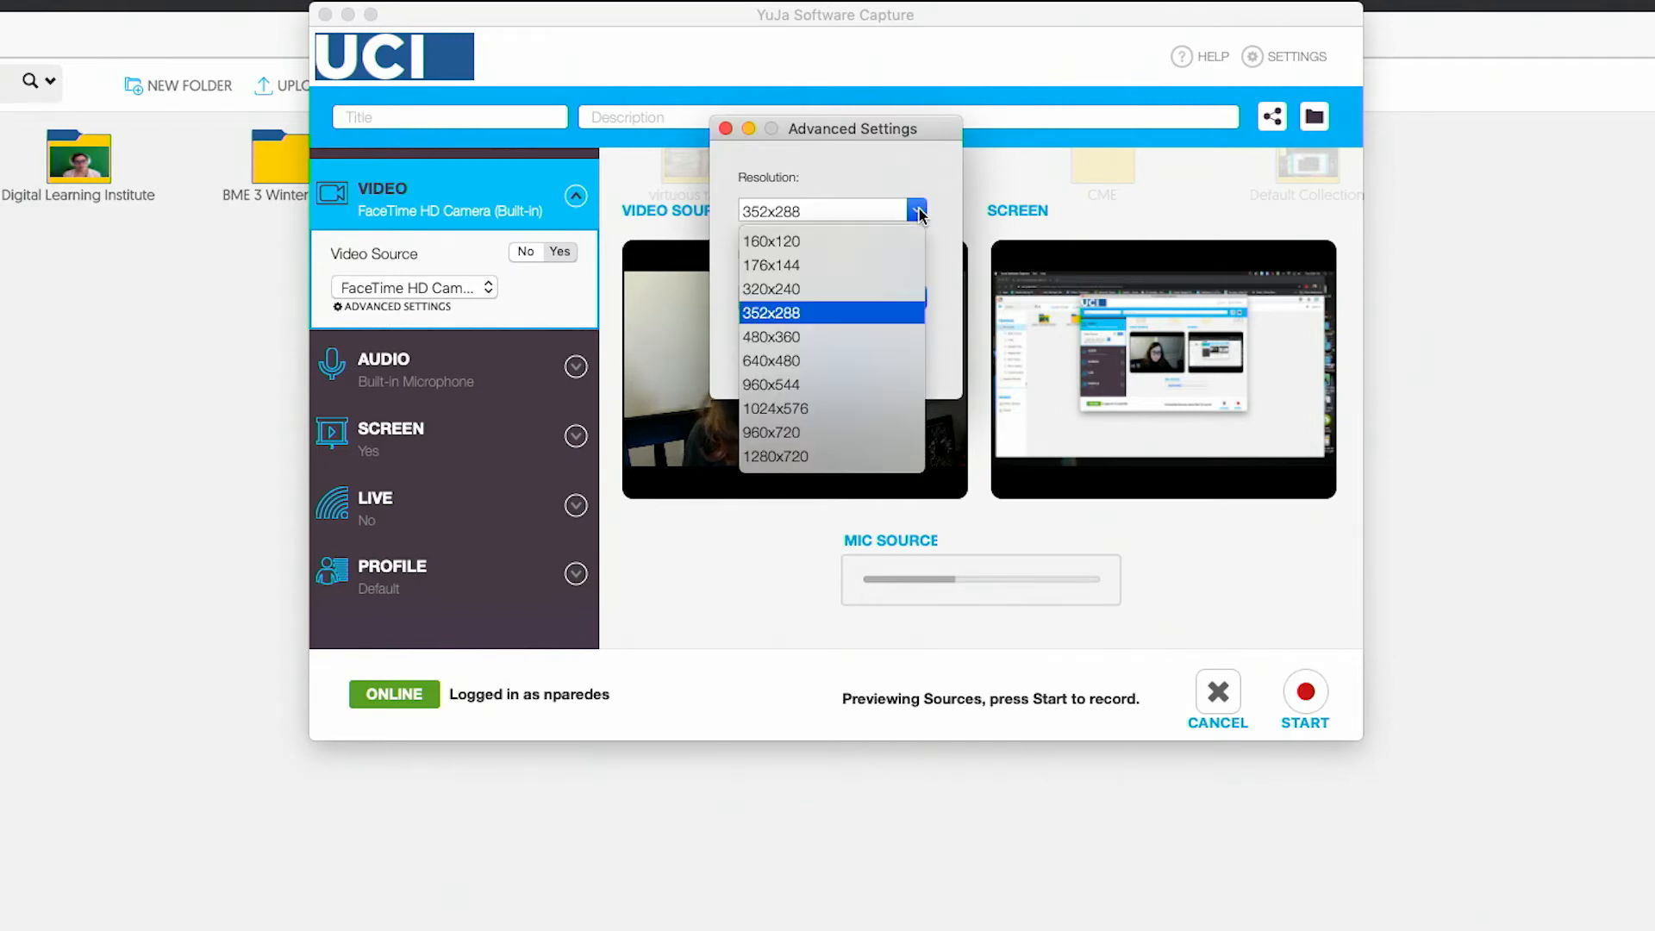
click(767, 365)
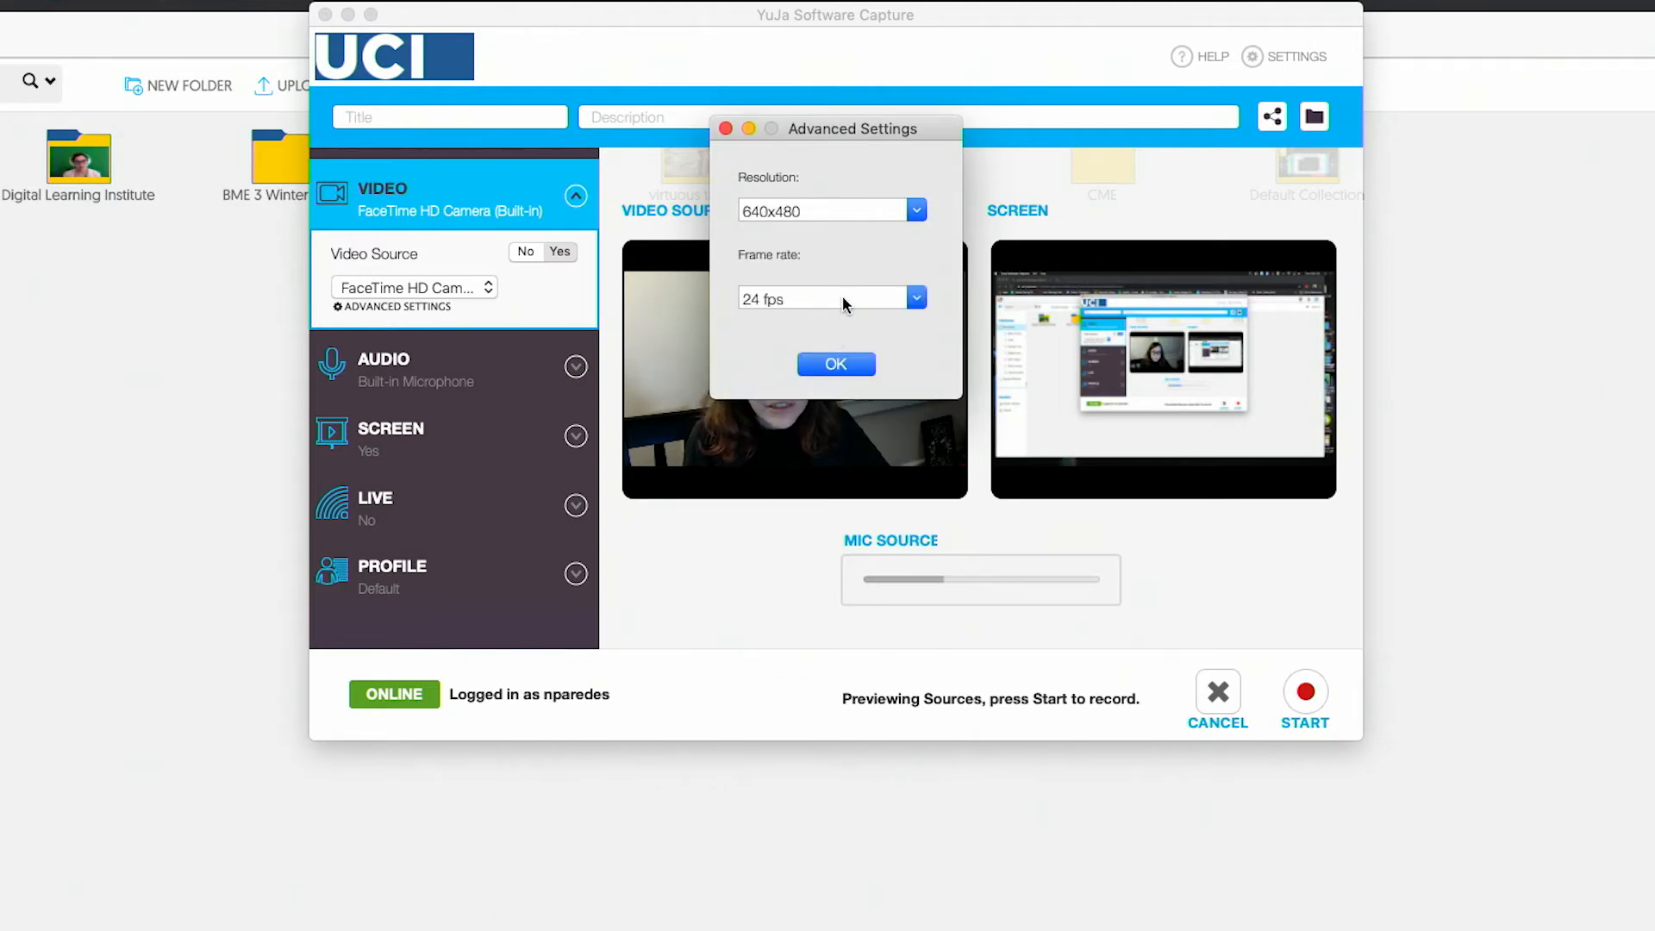
click(916, 298)
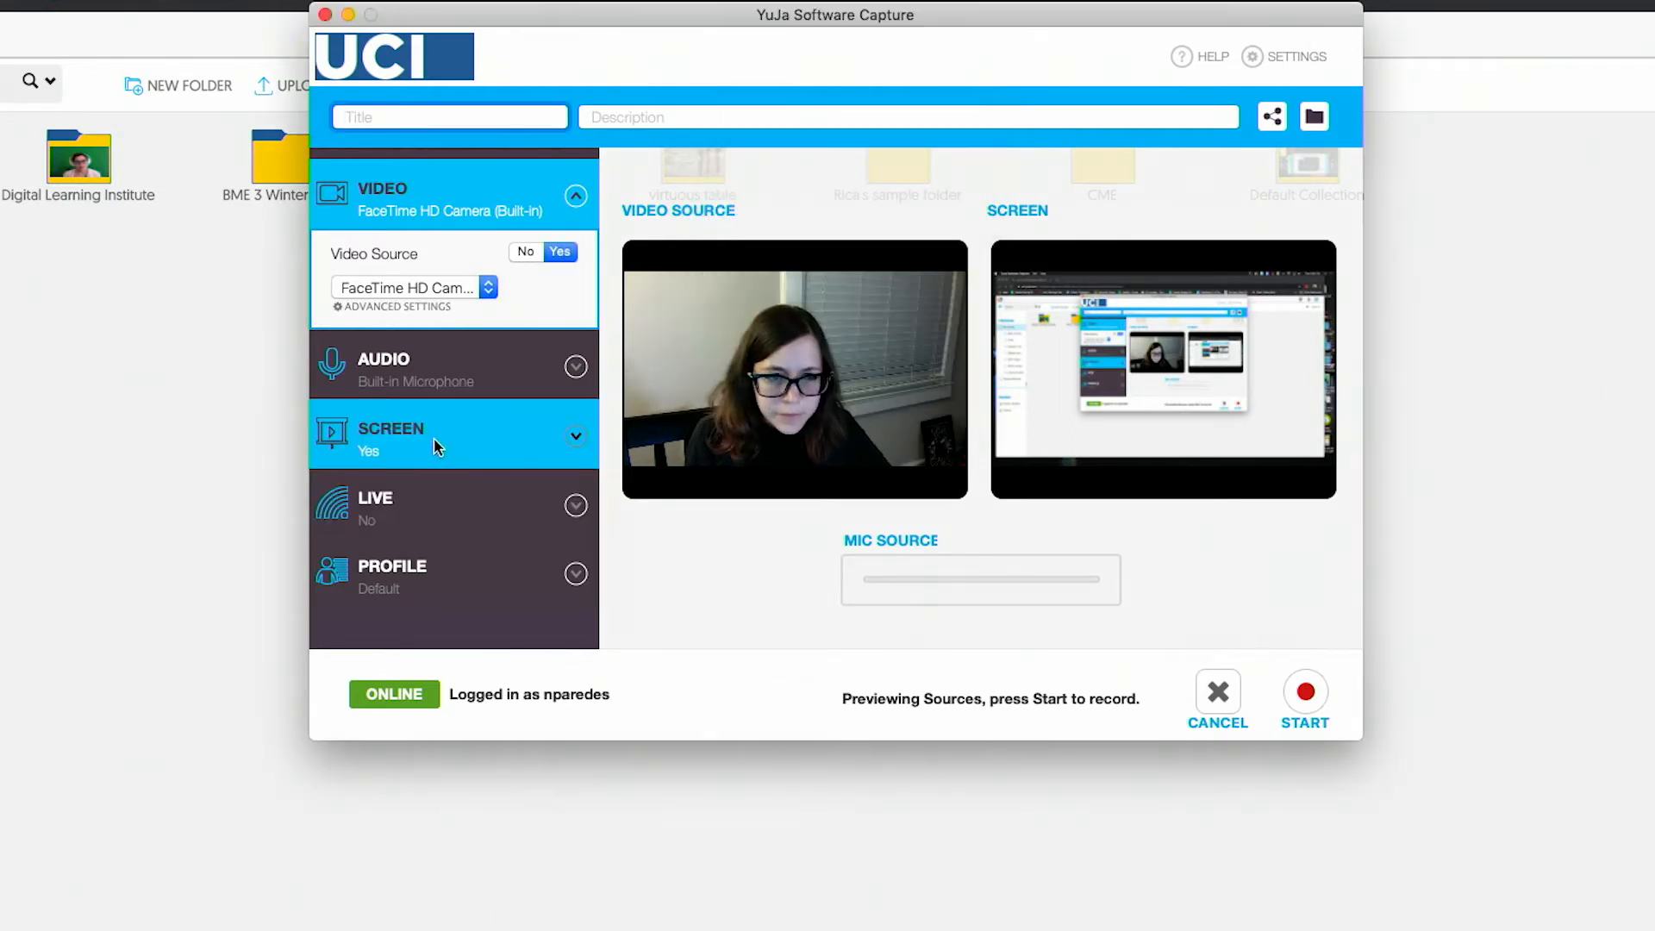
- Choose Built-in Microphone as the audio source for the recording
click(480, 376)
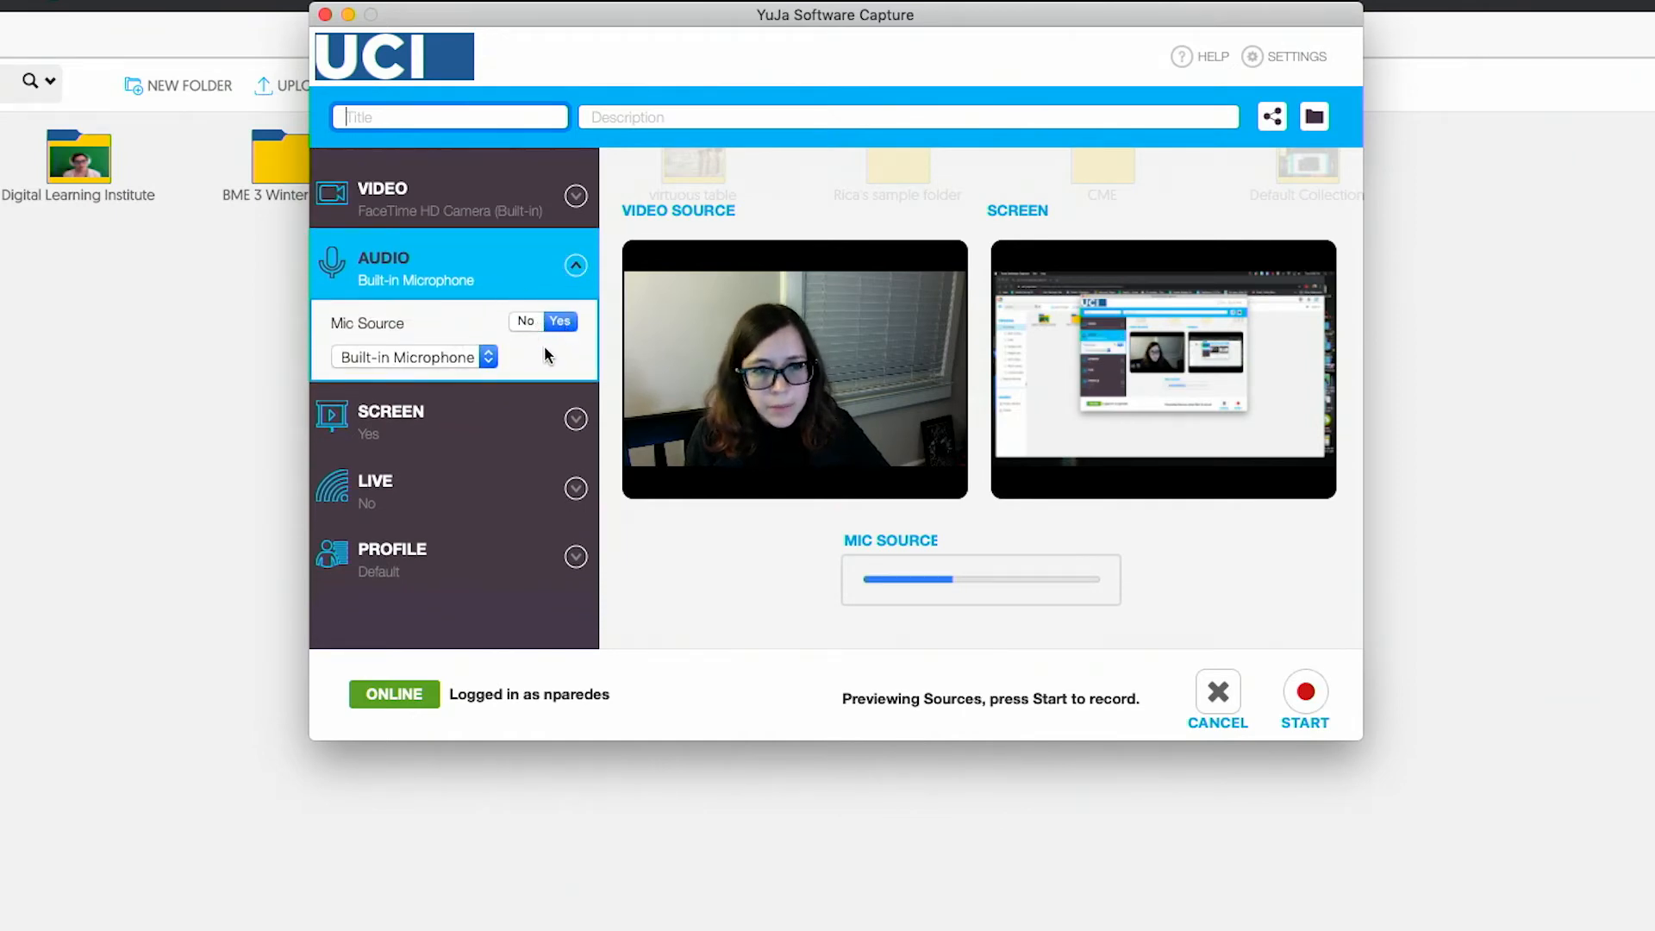
click(489, 356)
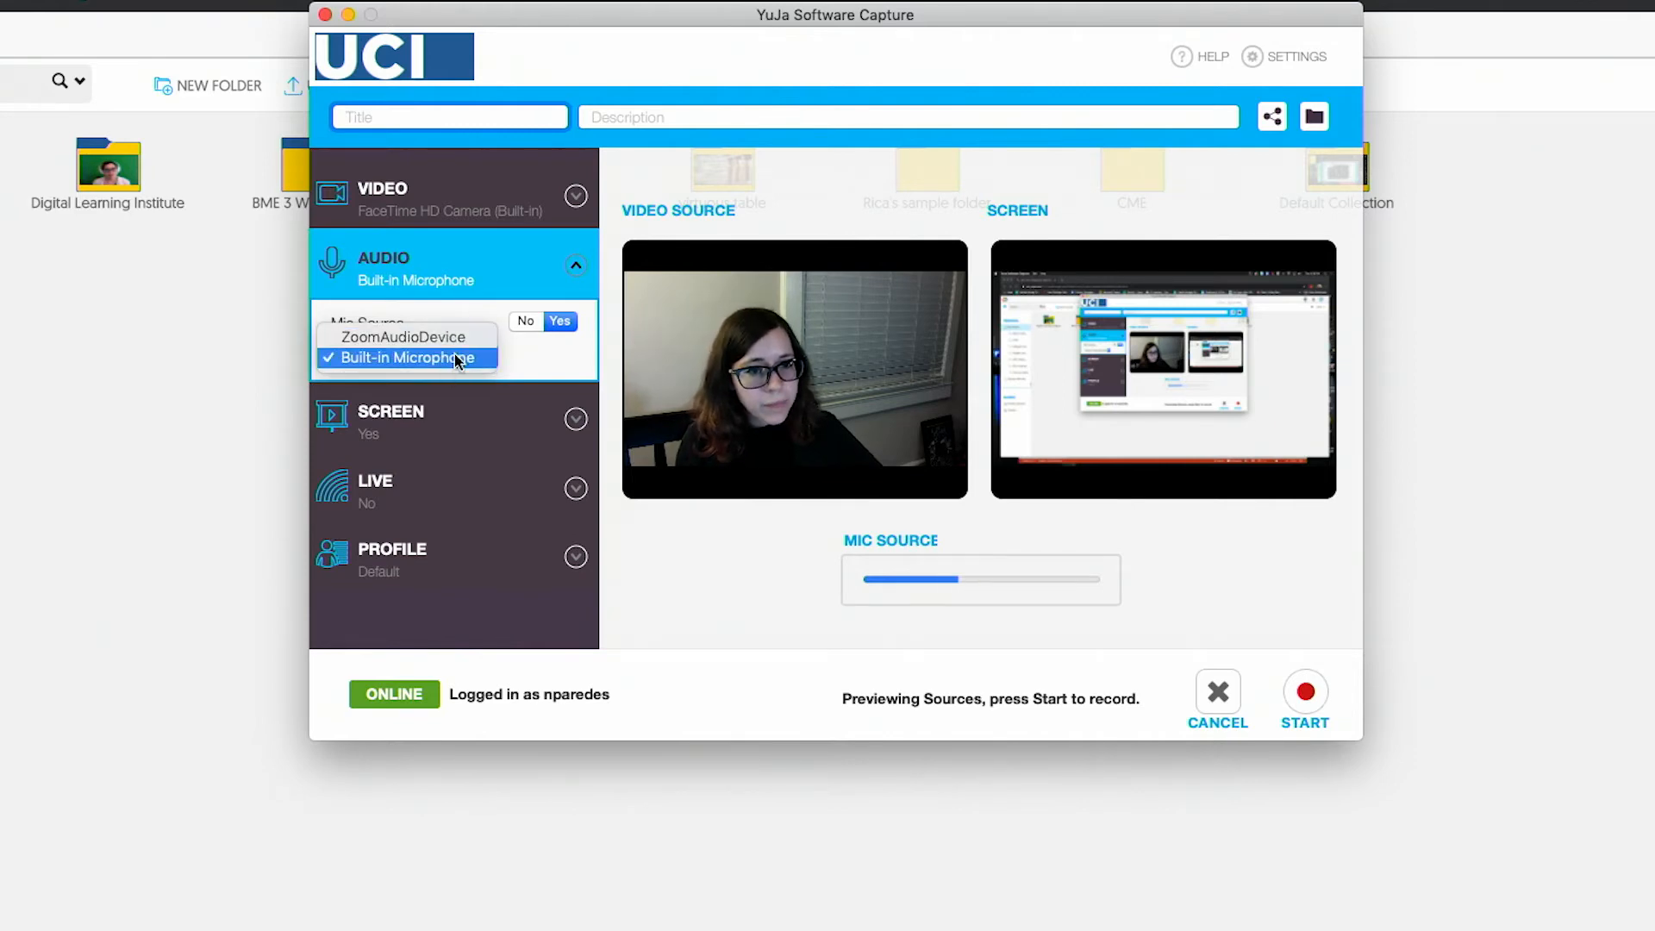
click(457, 356)
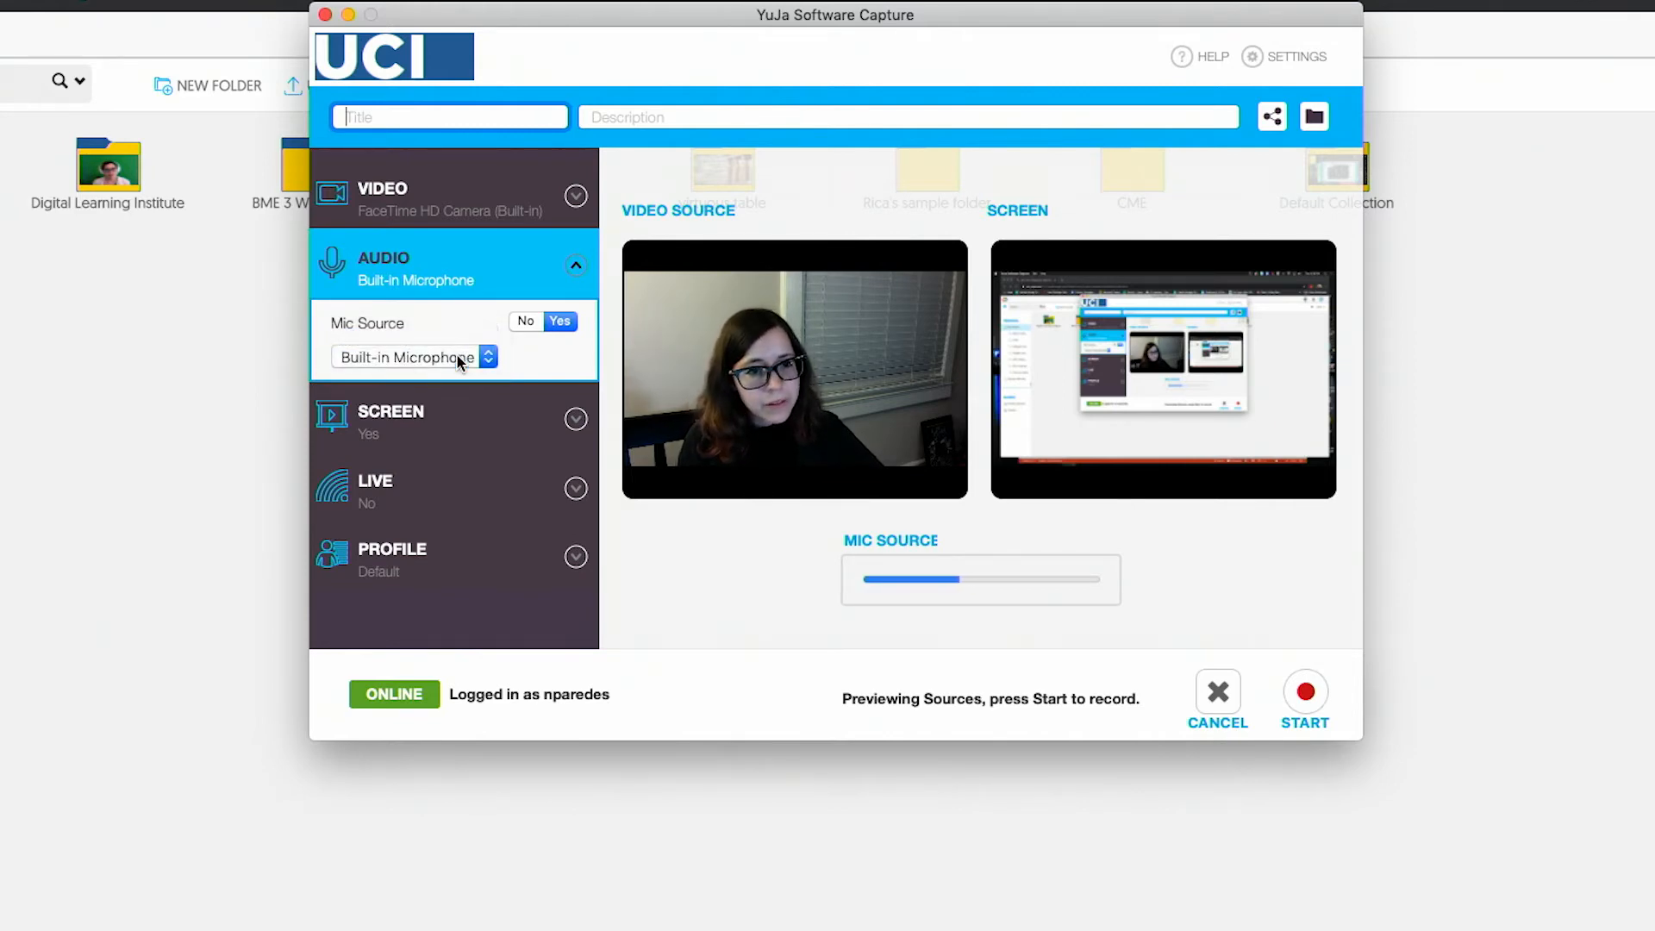
- Turn the screen source off and back on
click(545, 426)
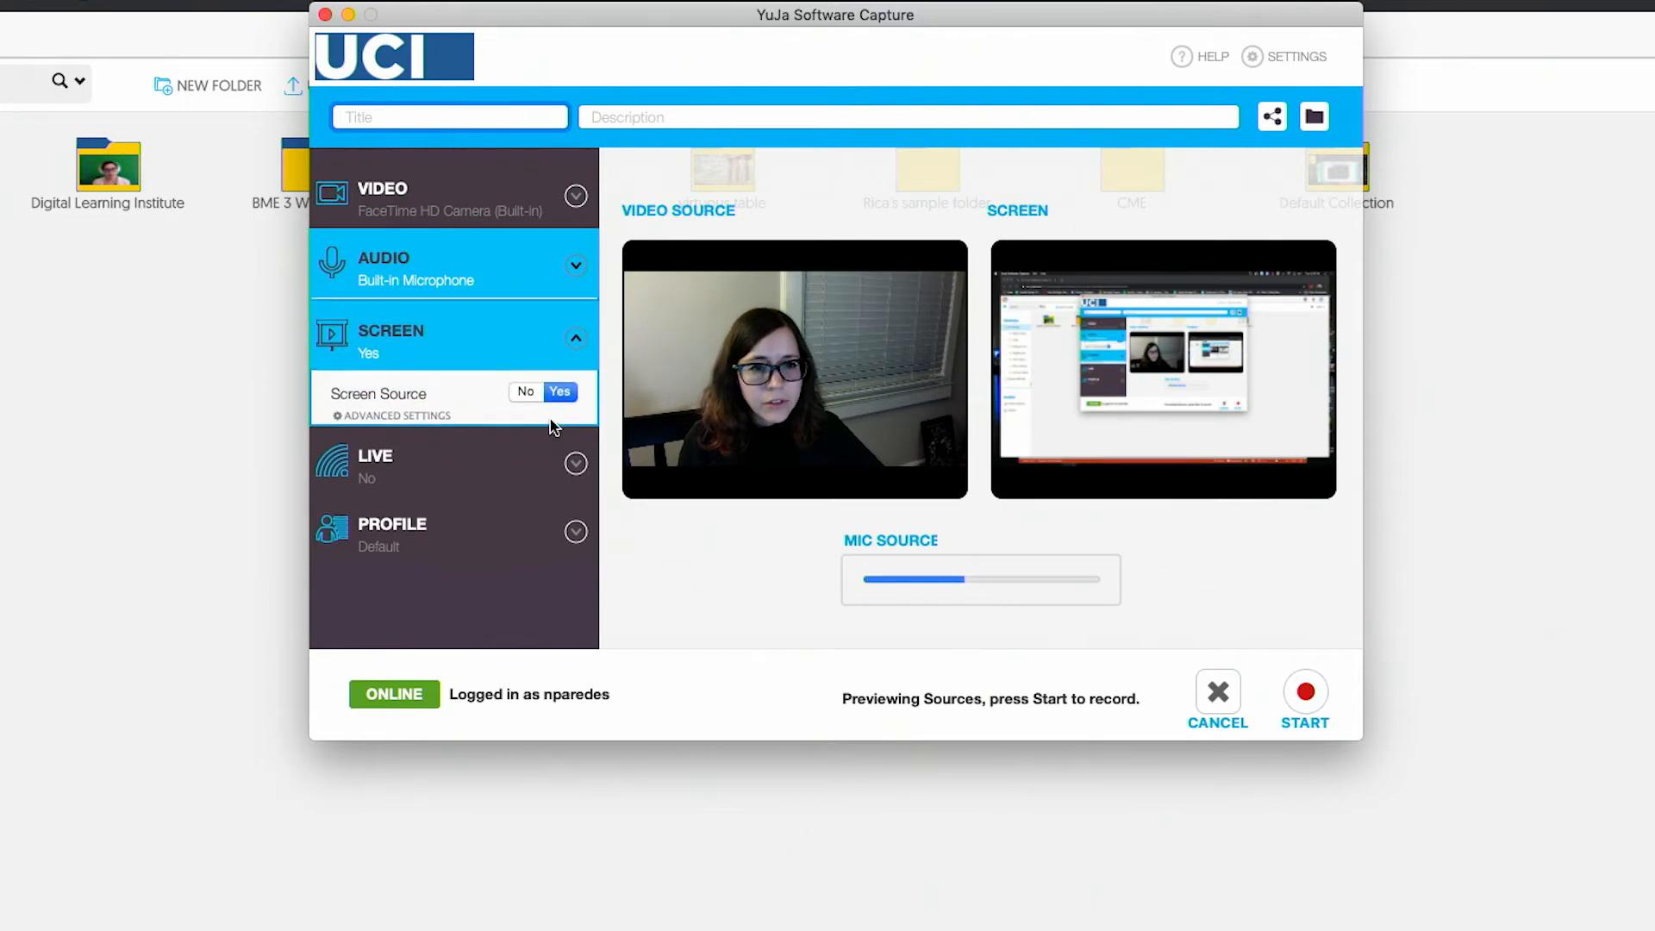
click(525, 389)
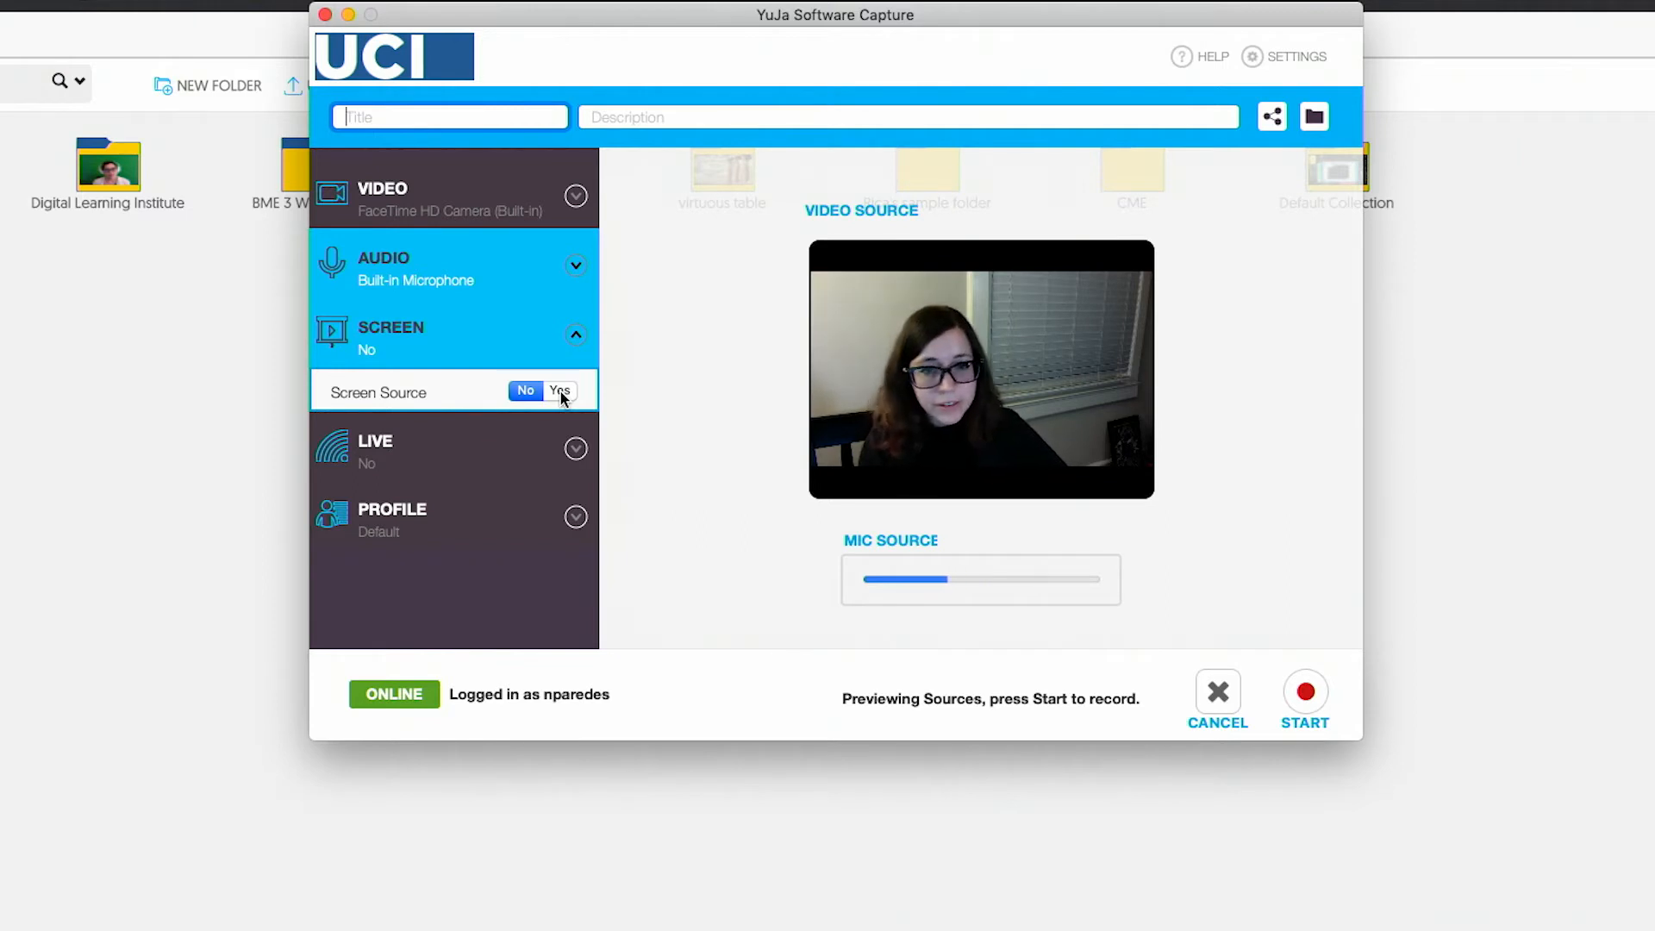
click(560, 392)
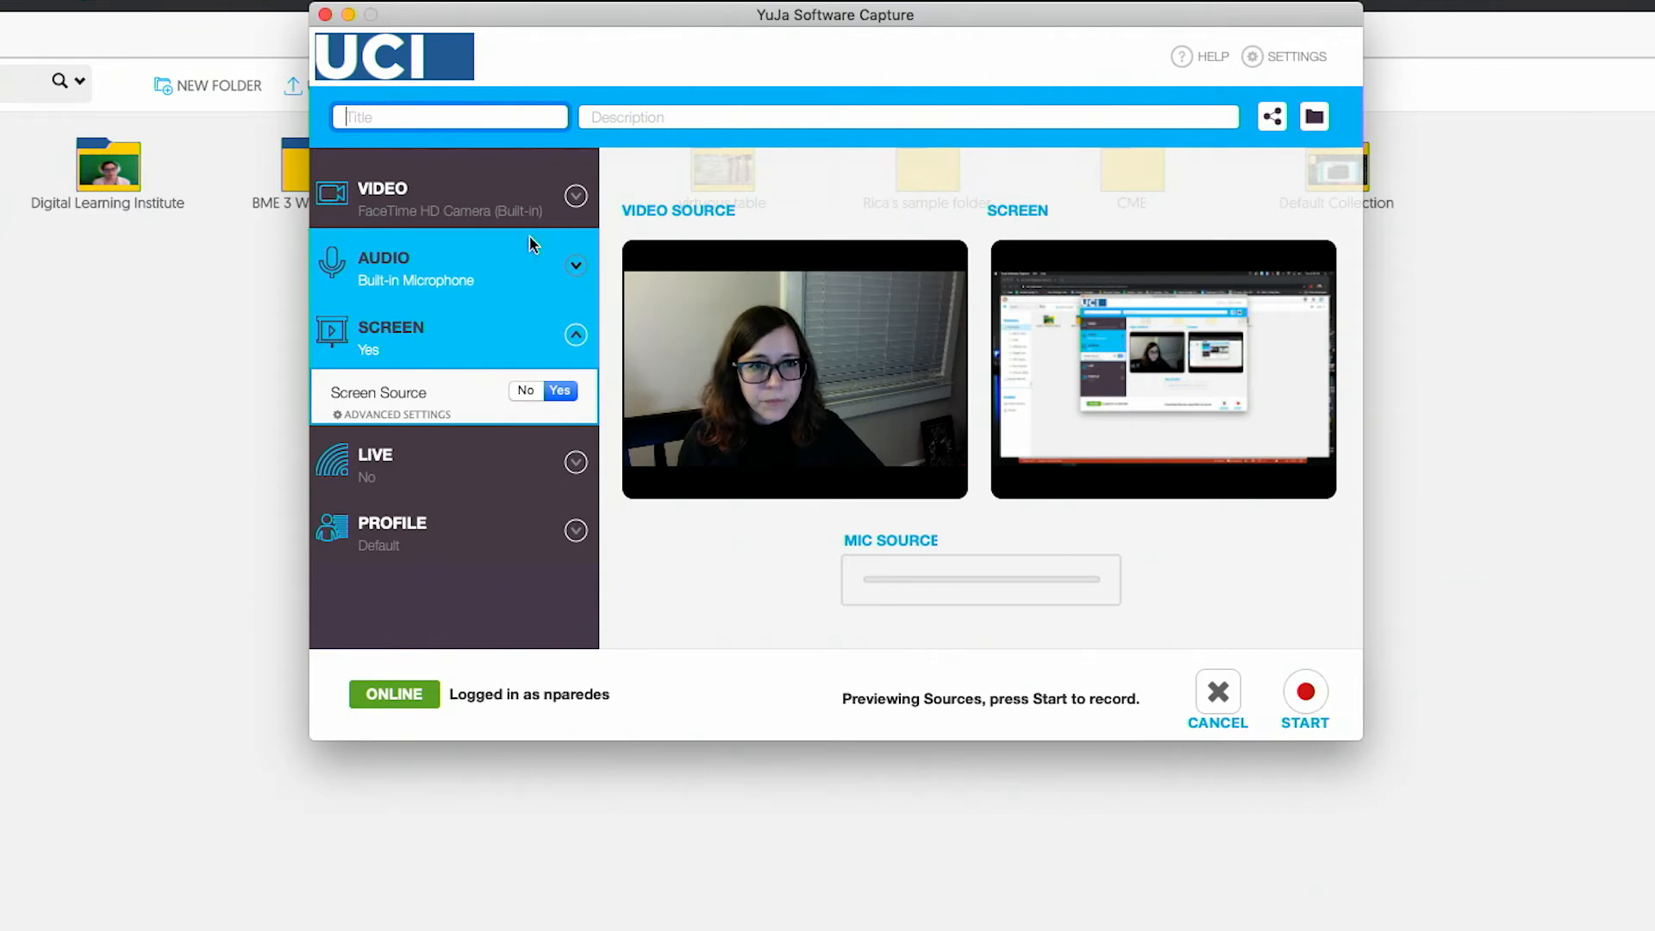
- Title the recording "YuJa Video Demonstration"
text(Yu)
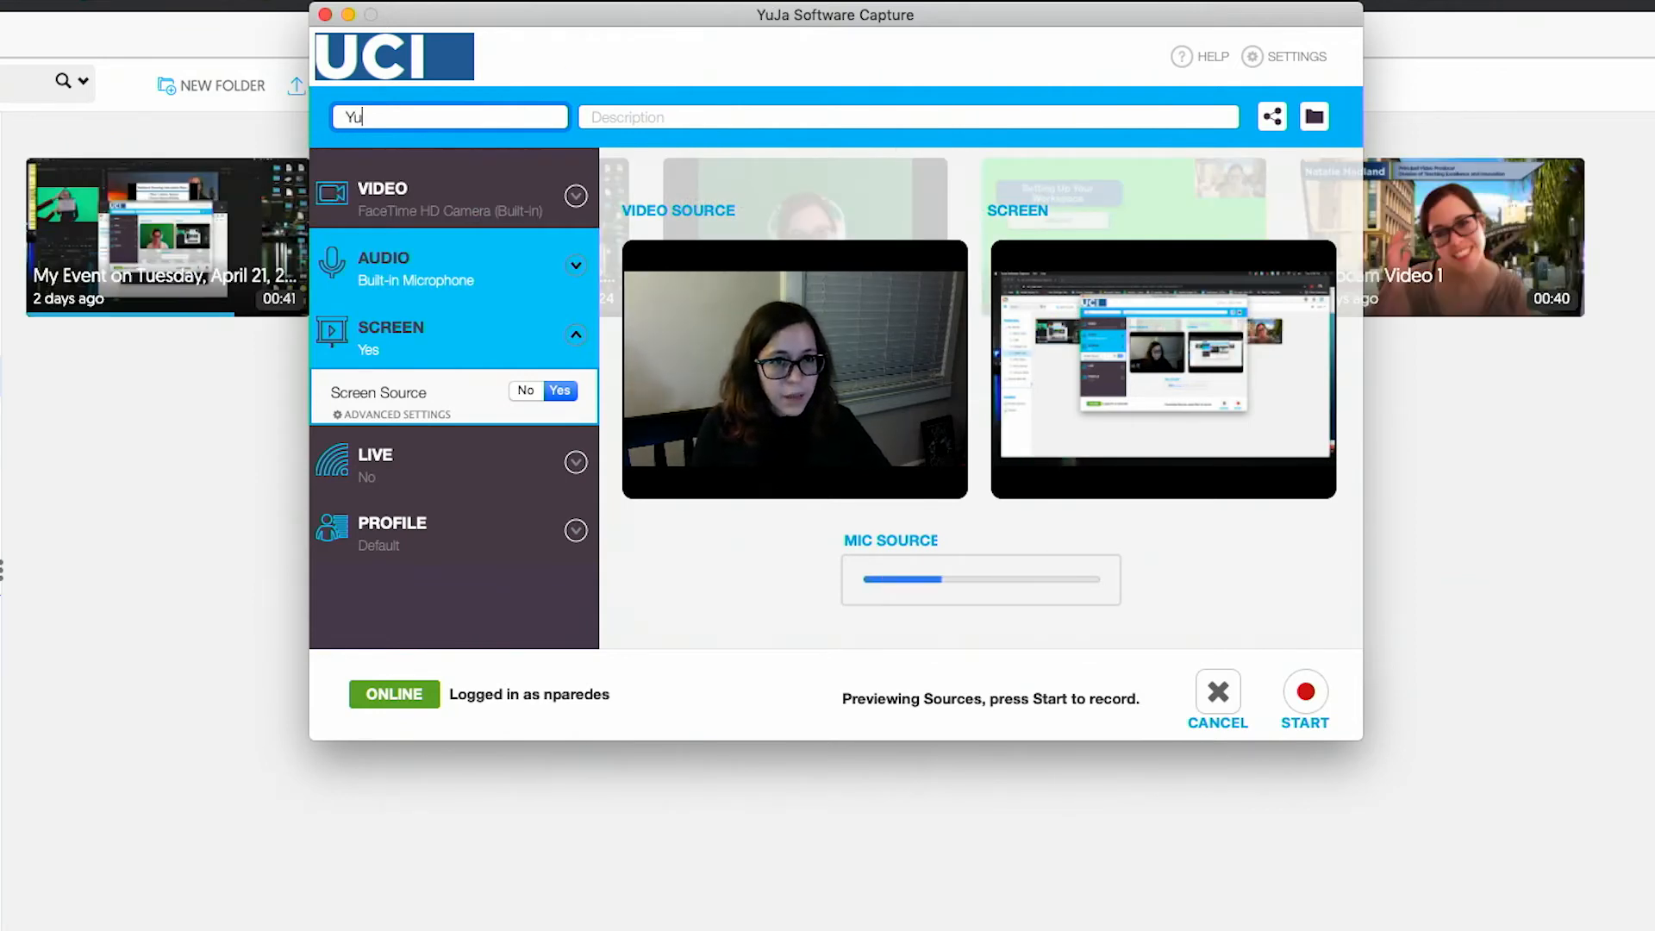
text(Ja Vid)
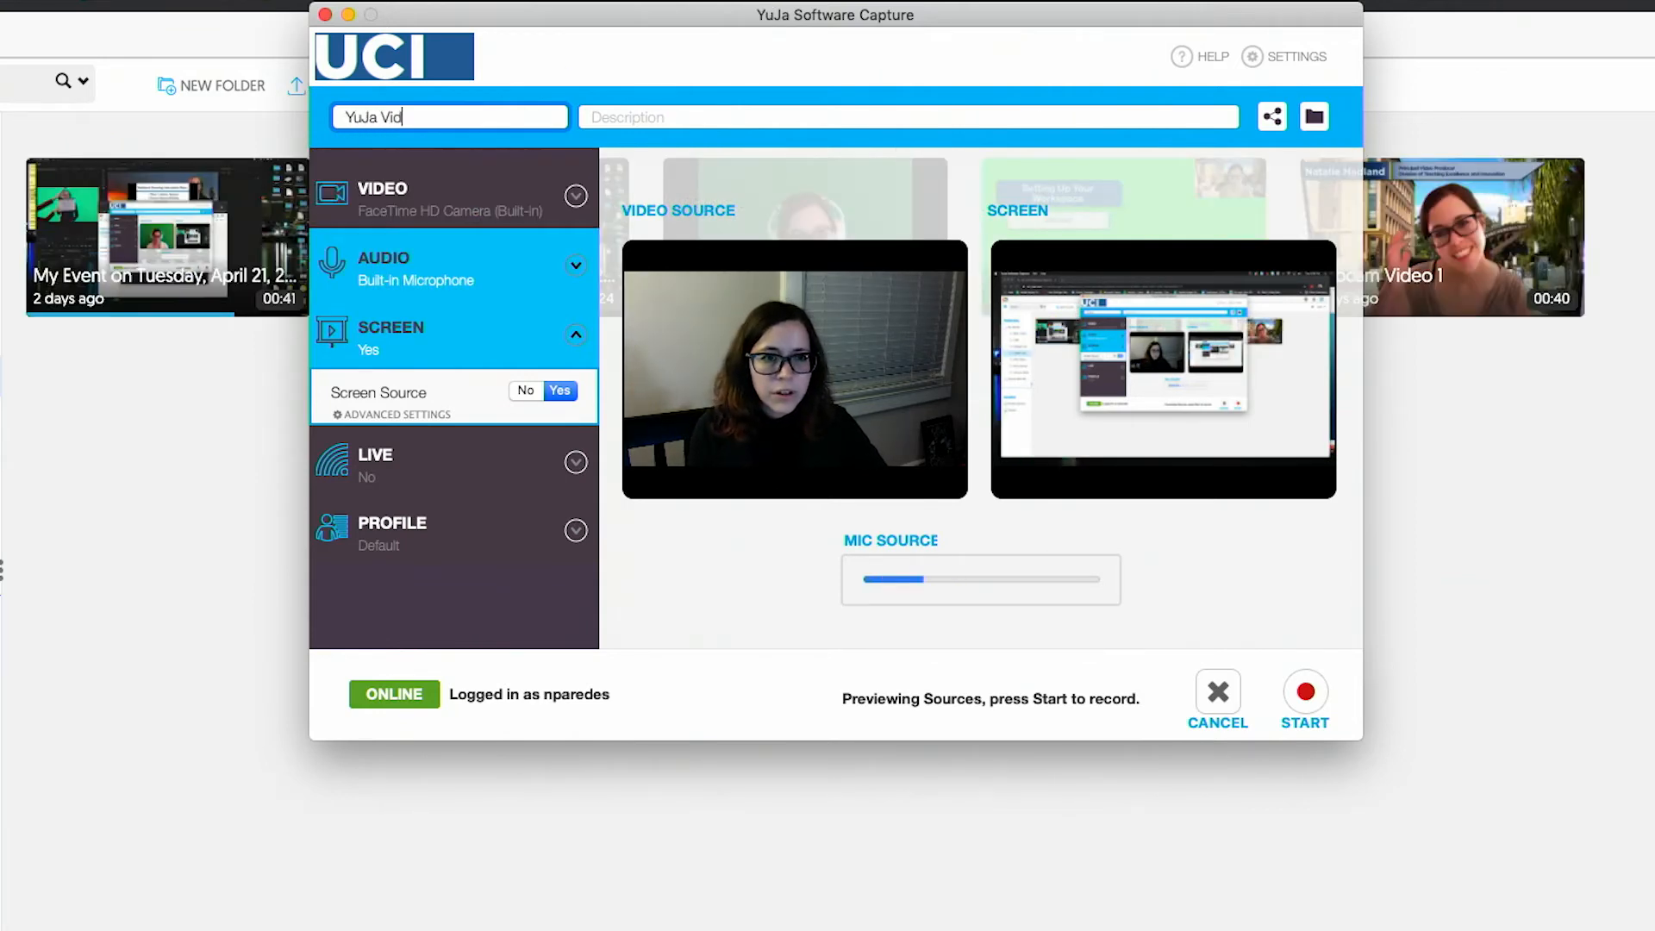
text(eo Demonstra)
key(BackSpace)
text(ration)
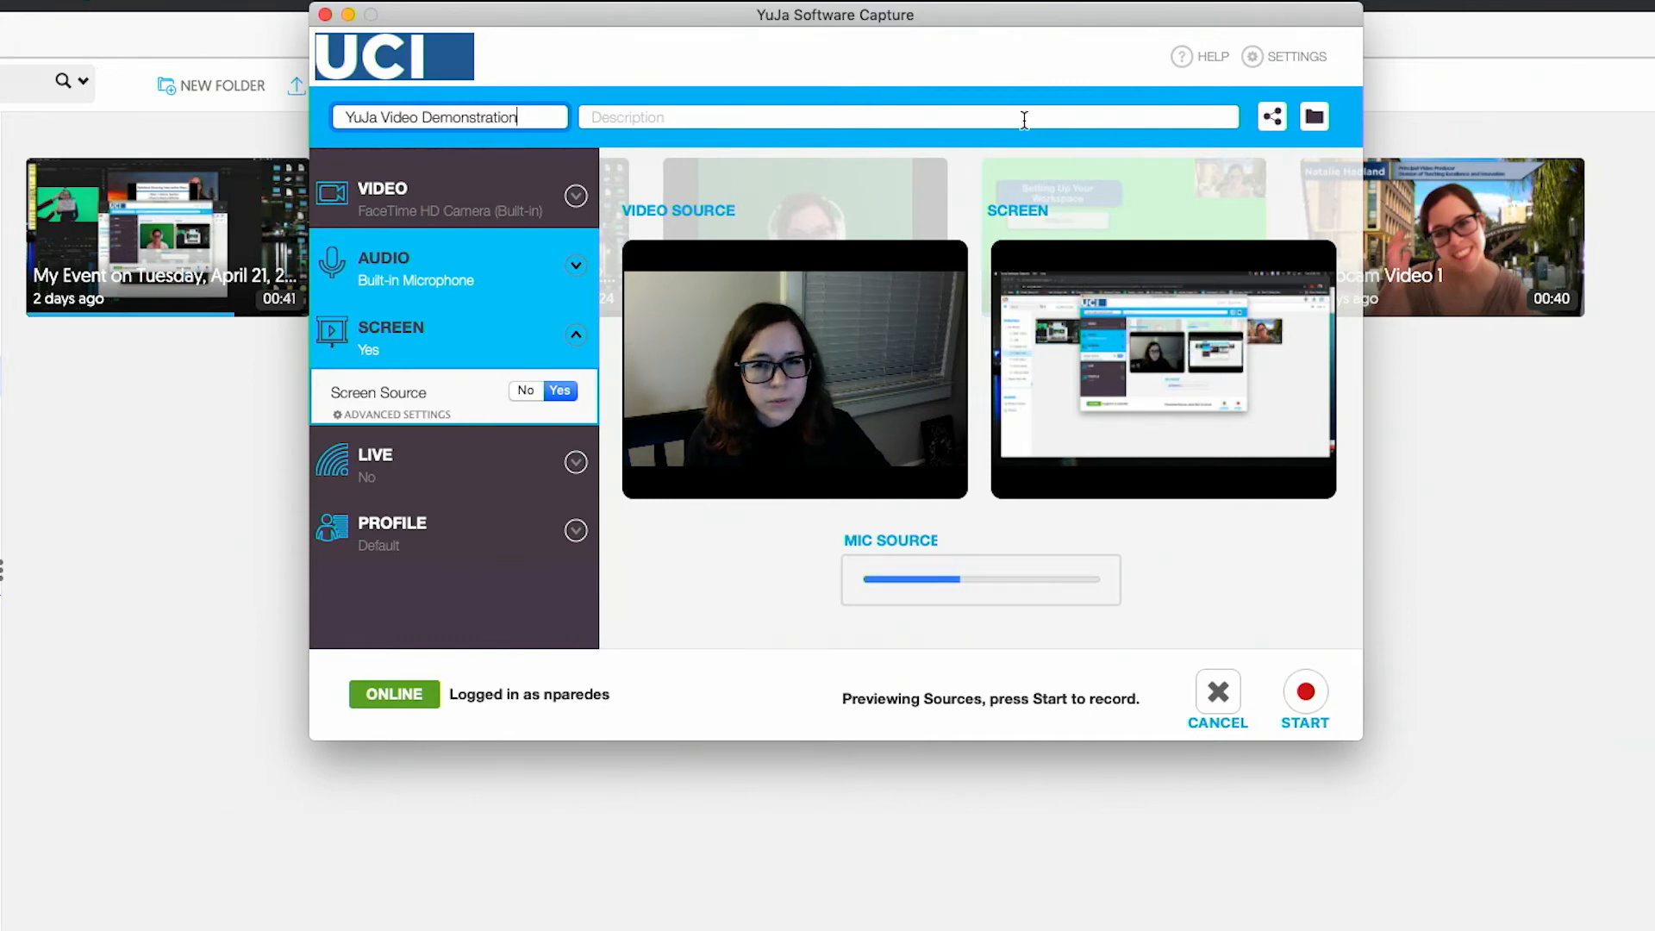
- Set the Digital Learning Institute folder as the place to save the recording session
click(1314, 121)
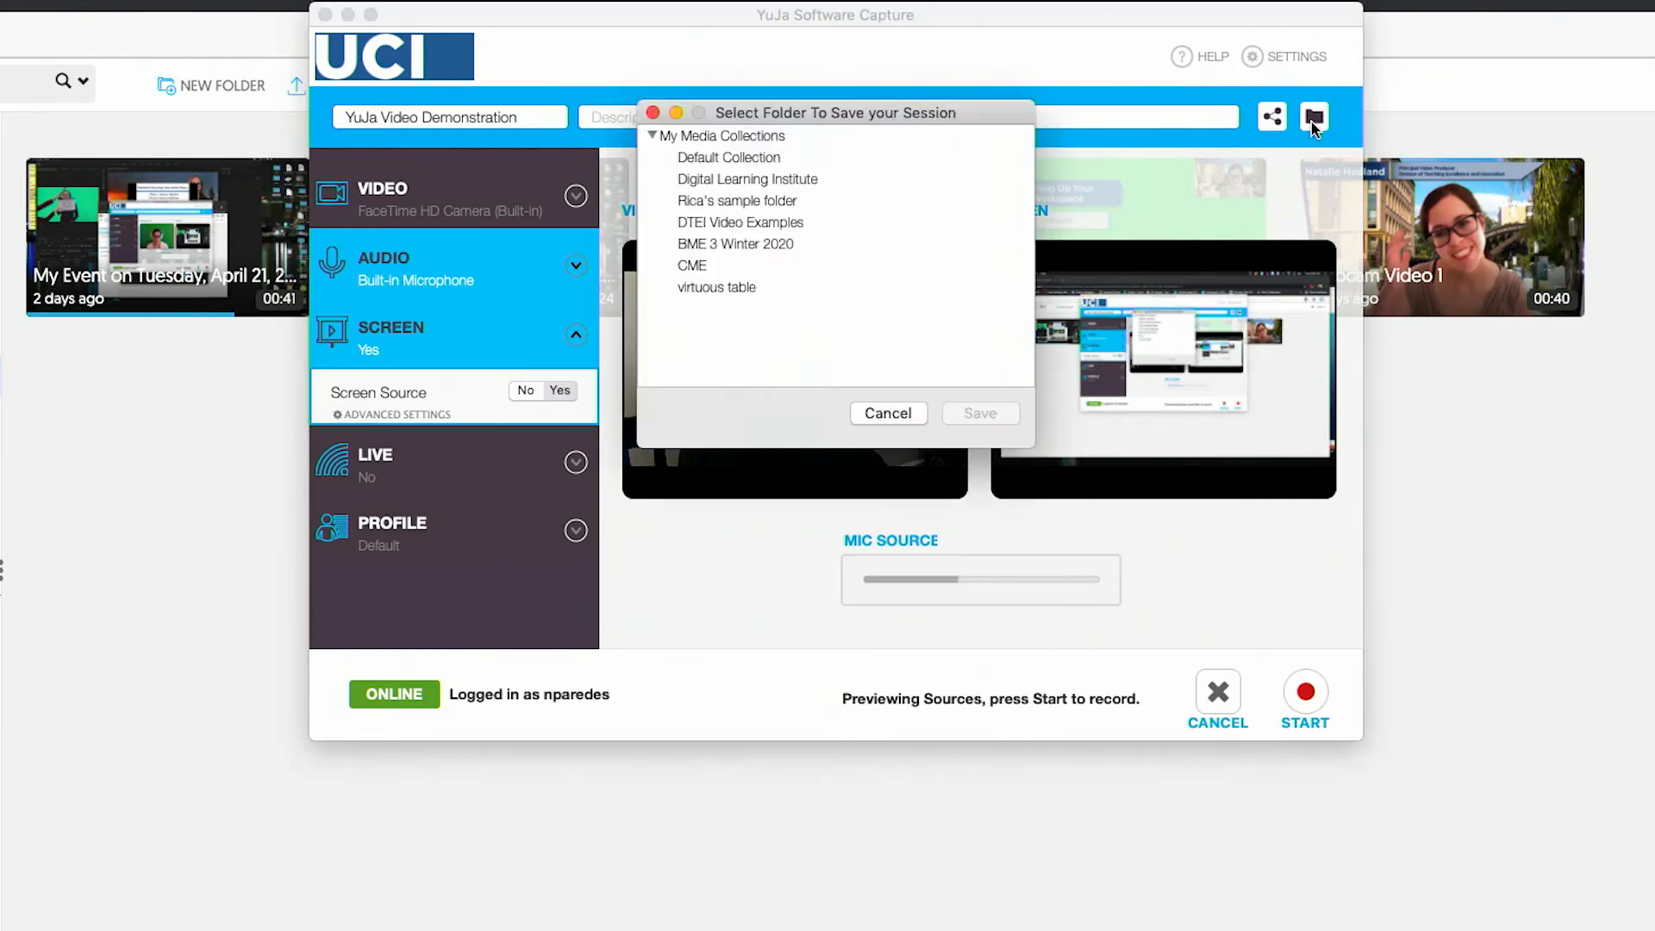
click(785, 187)
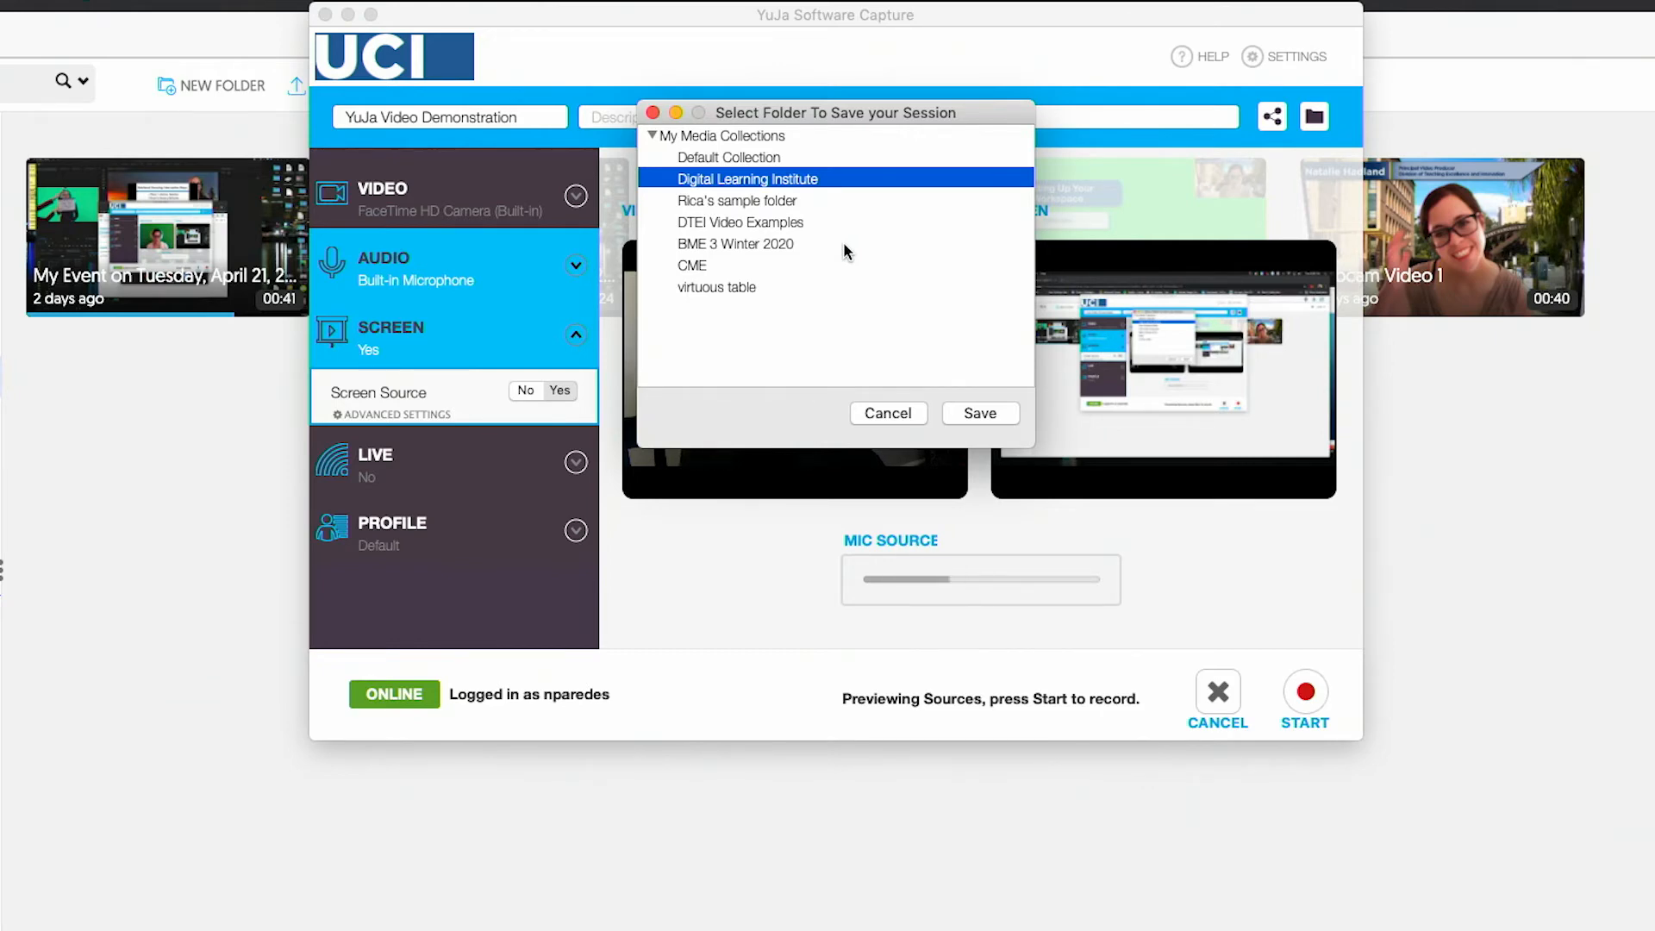
click(996, 412)
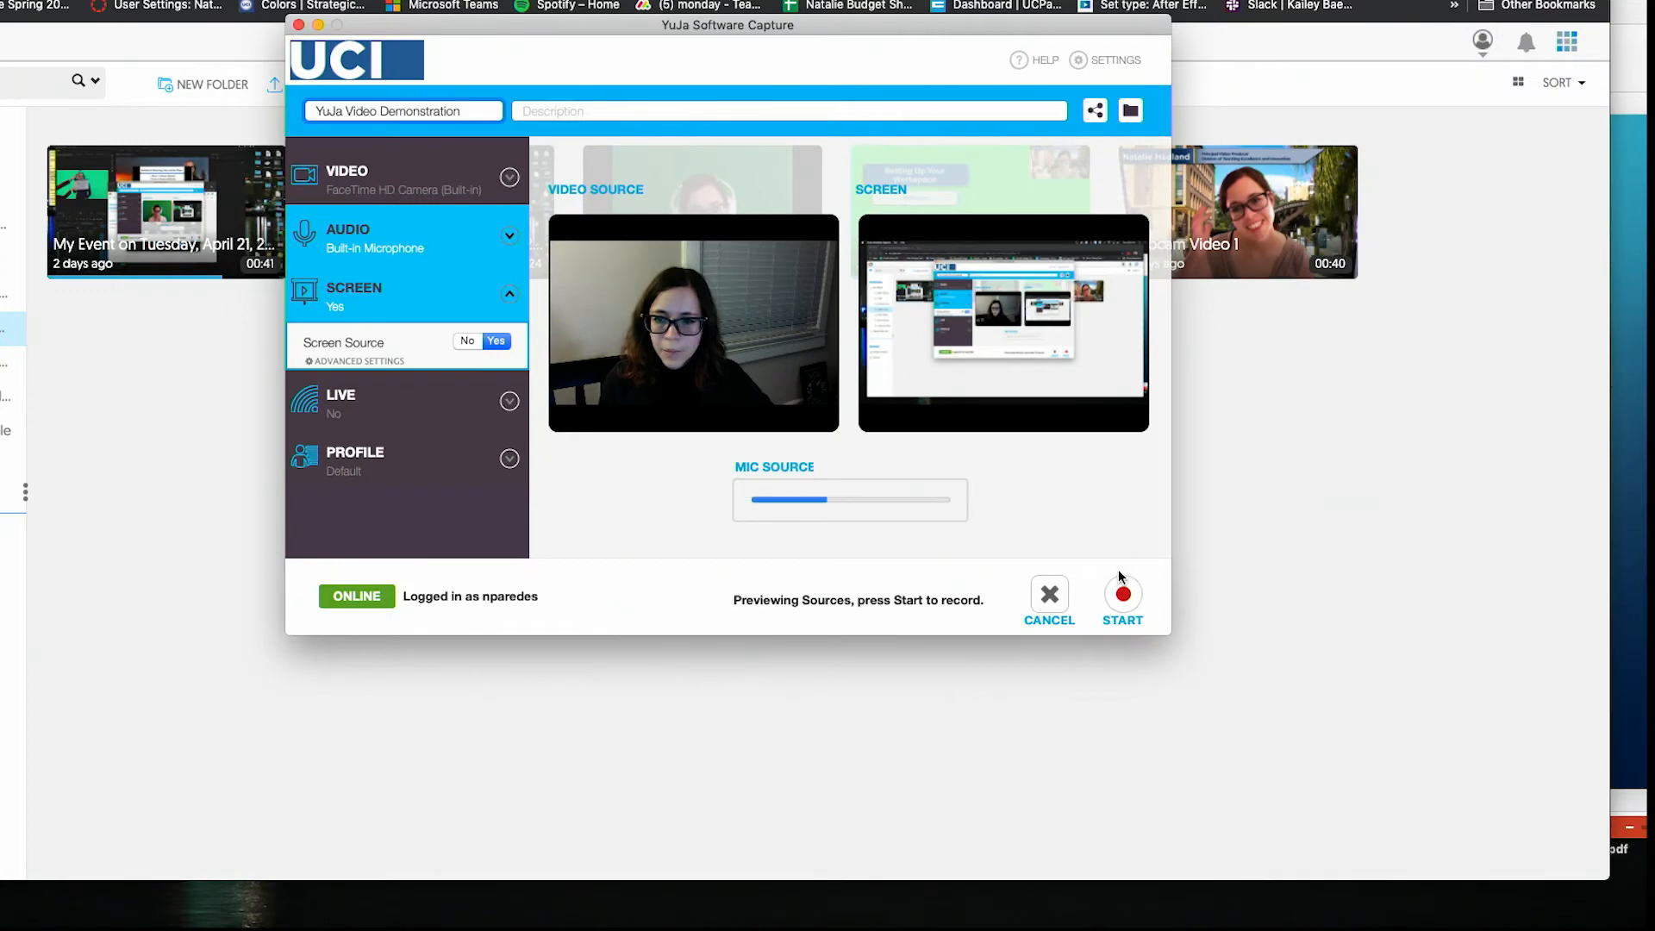
- Start recording the session with the webcam, microphone and screen as sources
click(1123, 597)
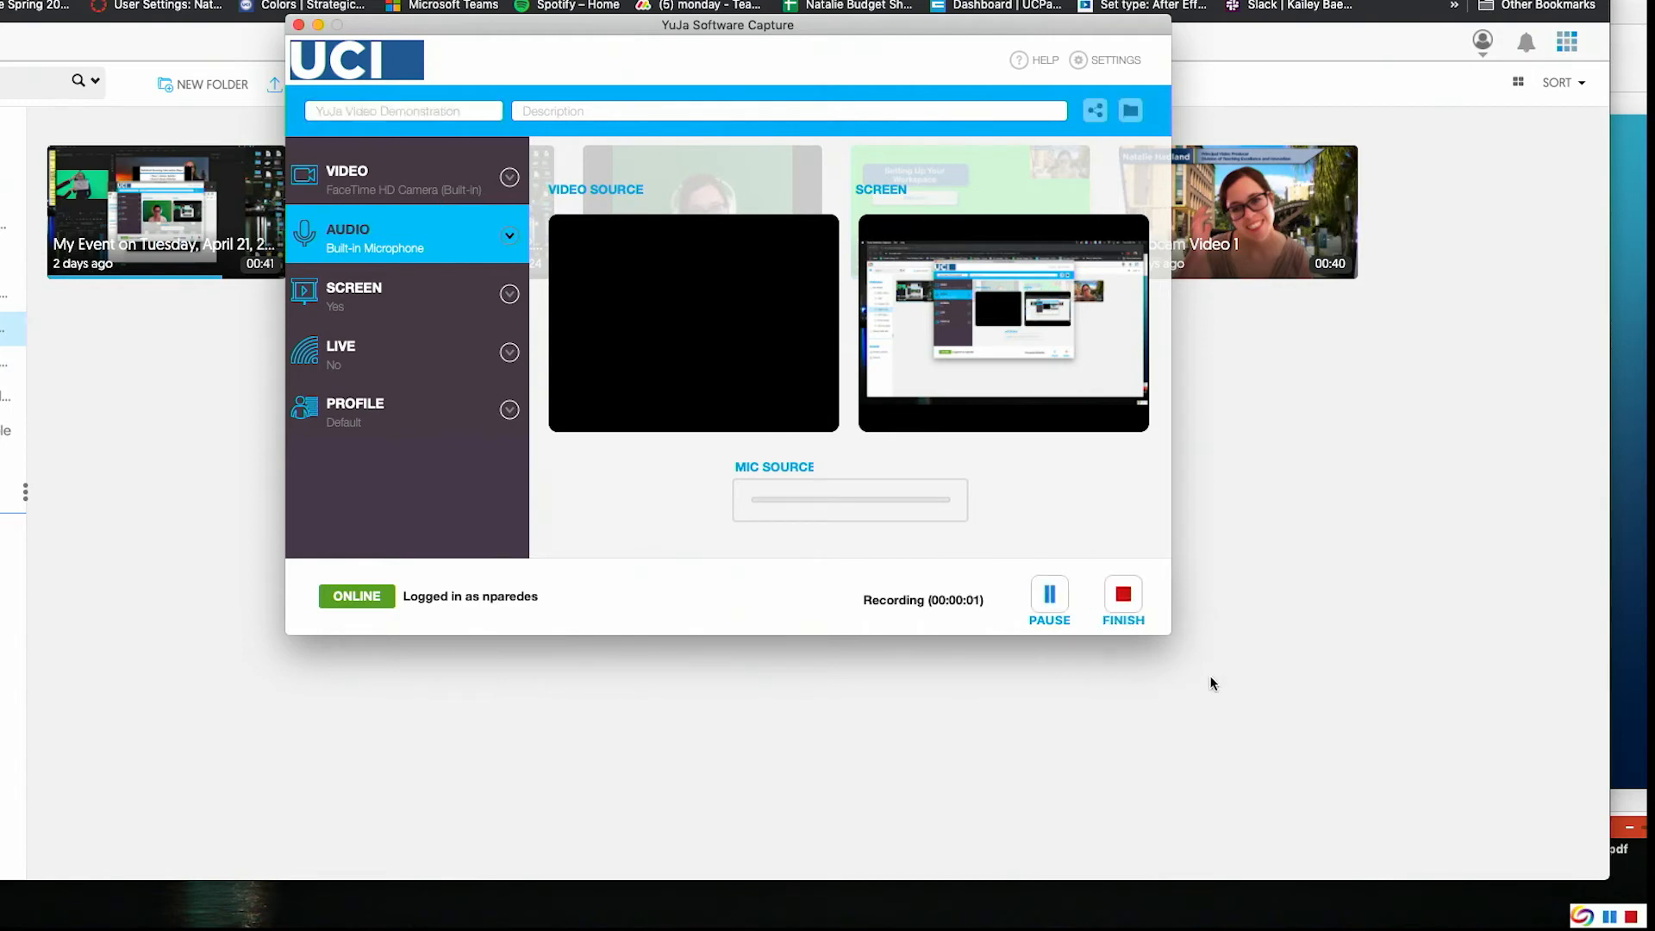
click(1584, 916)
click(1584, 916)
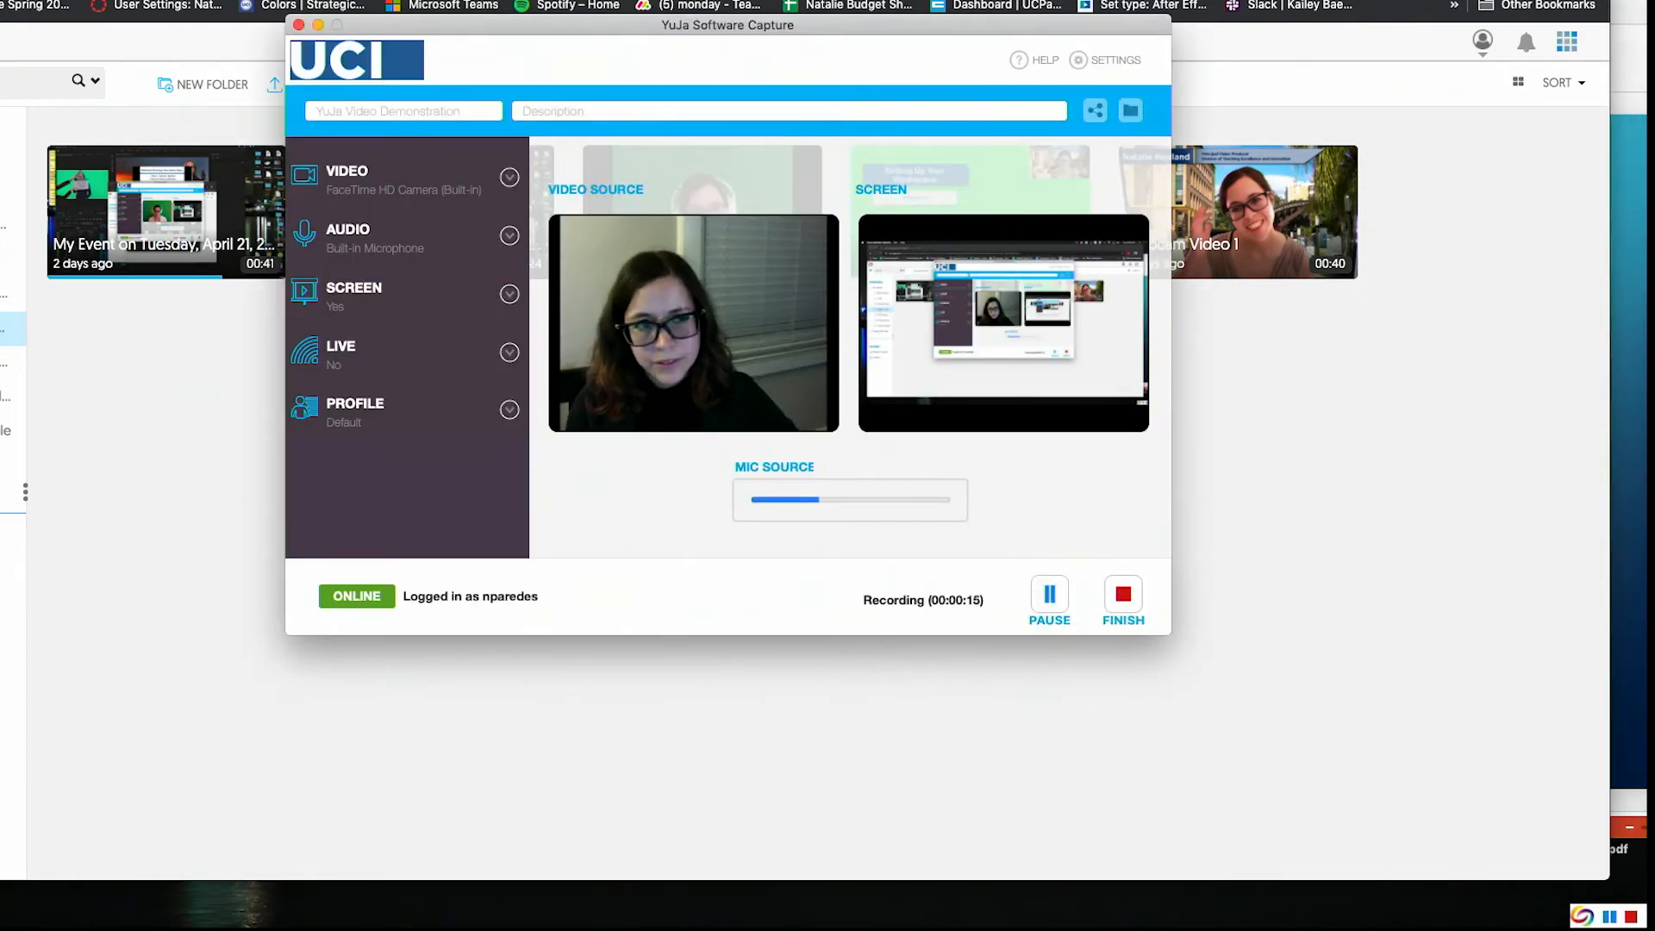
- Minimize the capture window, switch to PowerPoint and play the presentation from its first slide
click(318, 26)
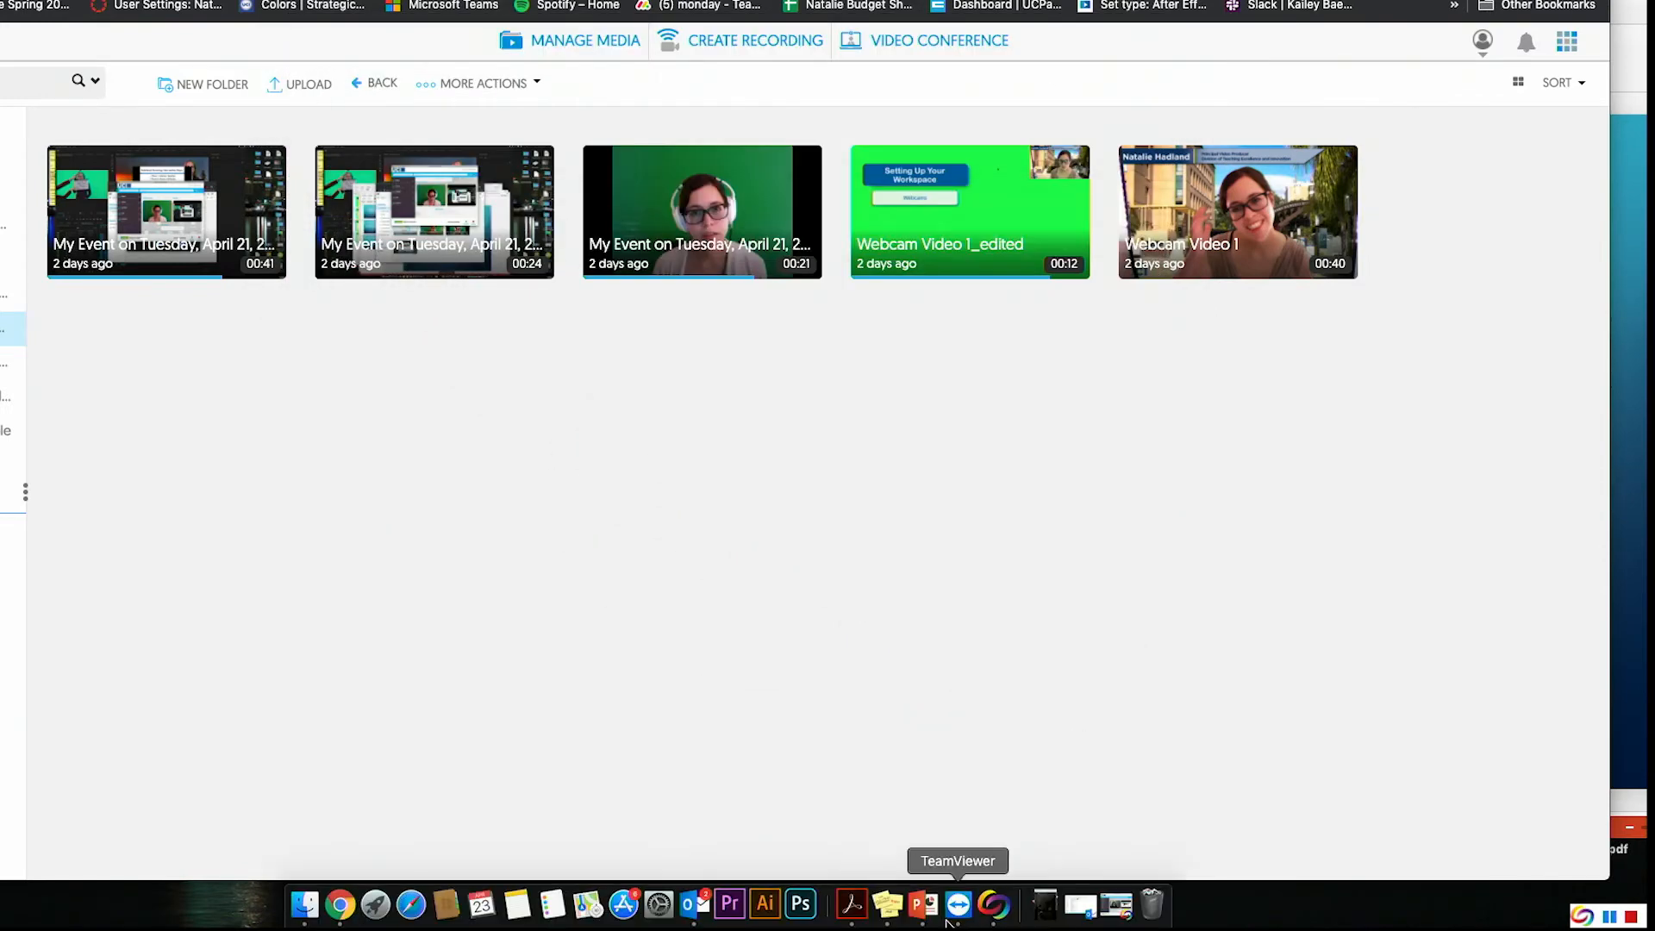
click(922, 906)
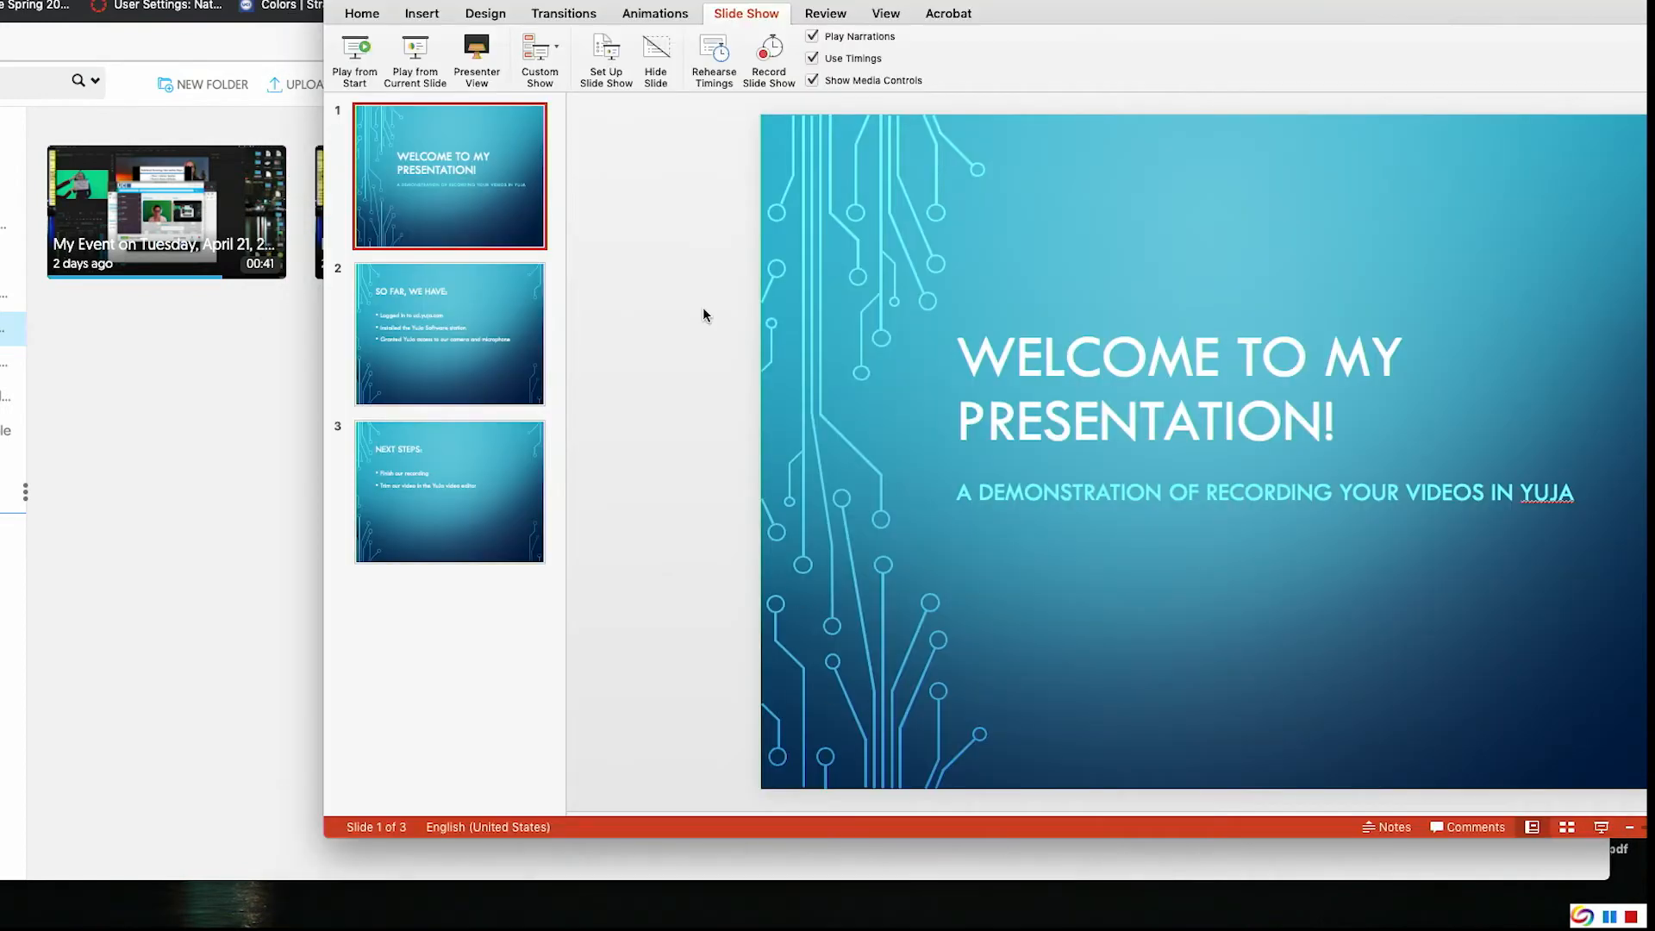
click(346, 59)
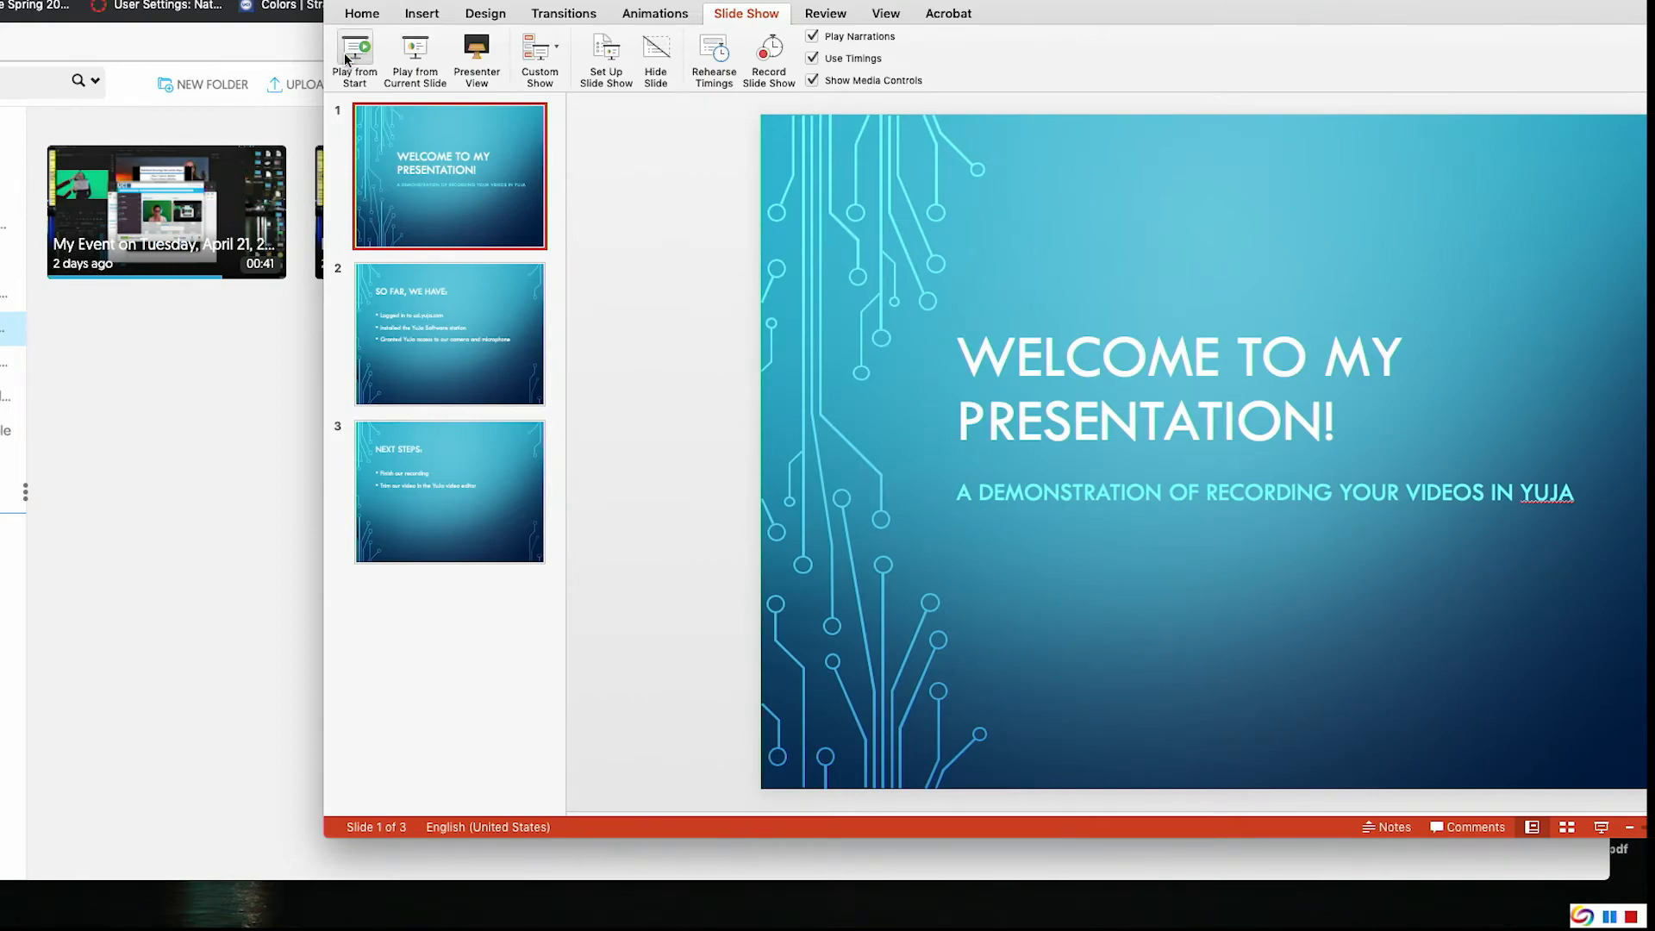
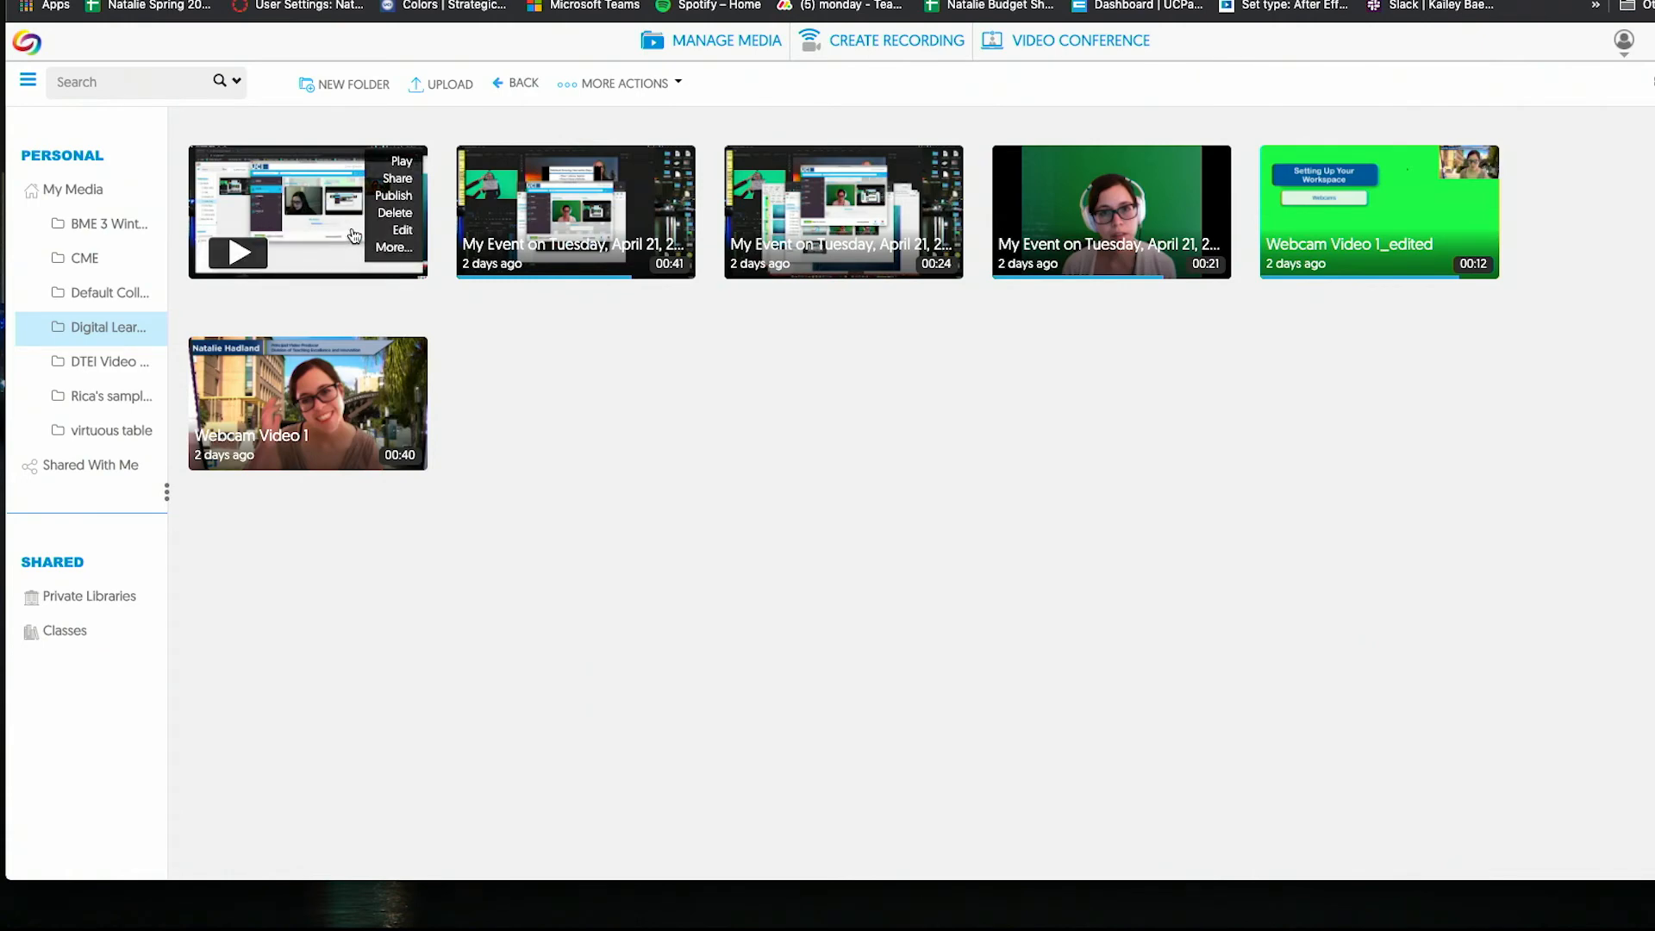
- Open the newest recording in the Digital Learning Institute folder in the video editor and show its full timeline
click(397, 233)
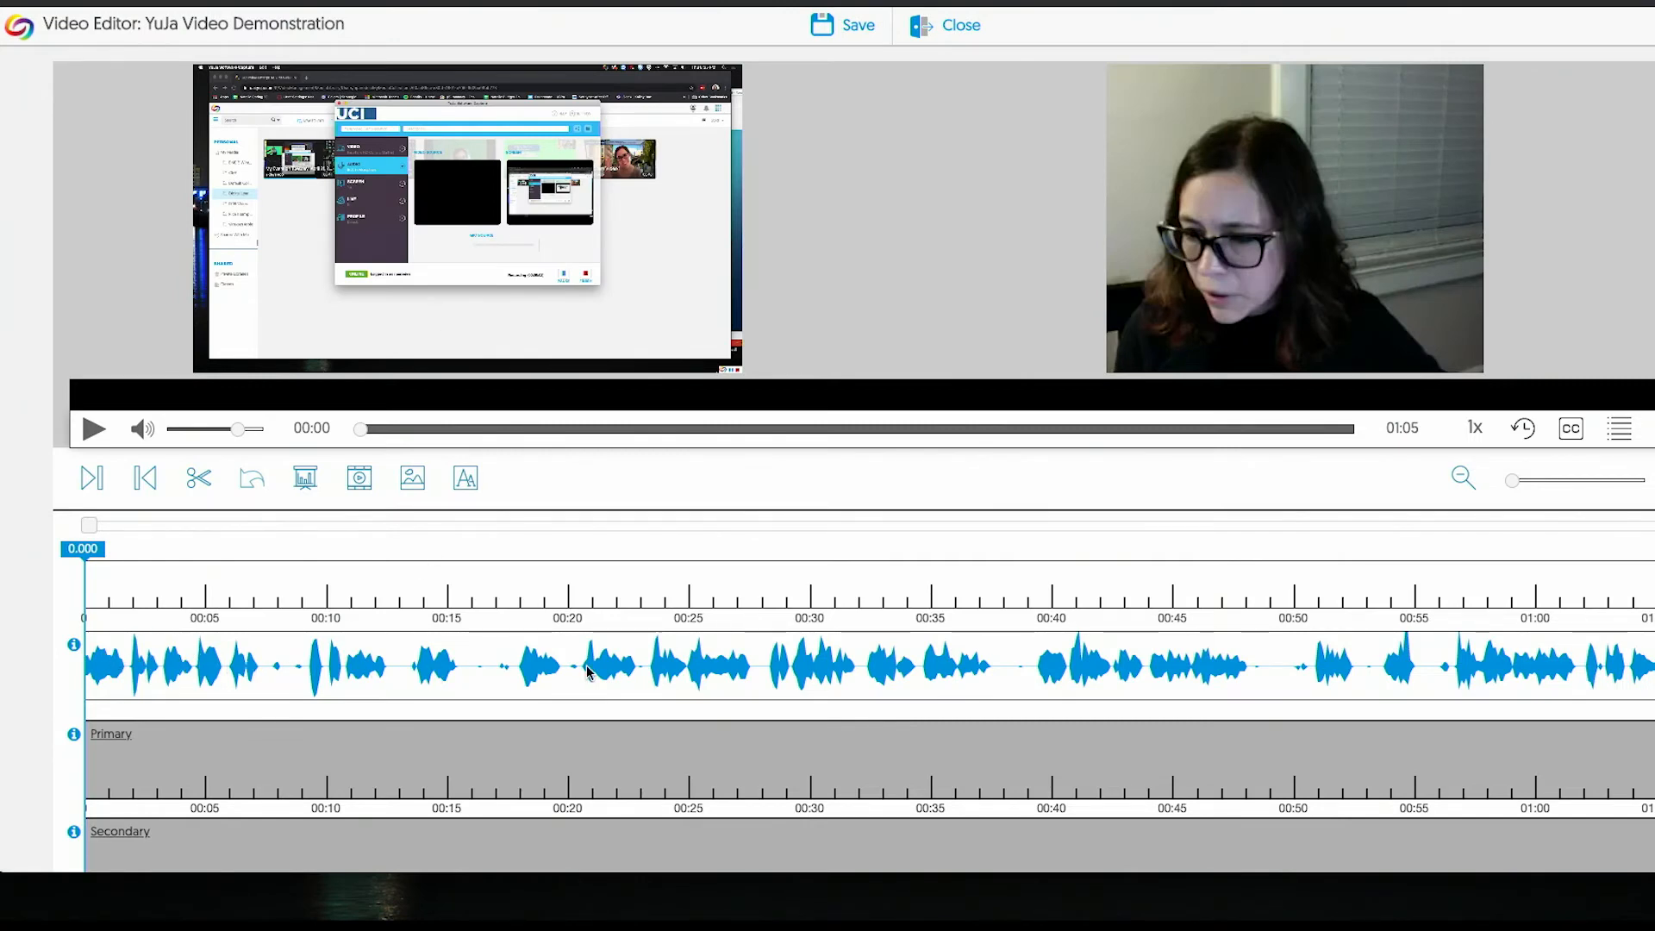
scroll(510, 751, down, 2)
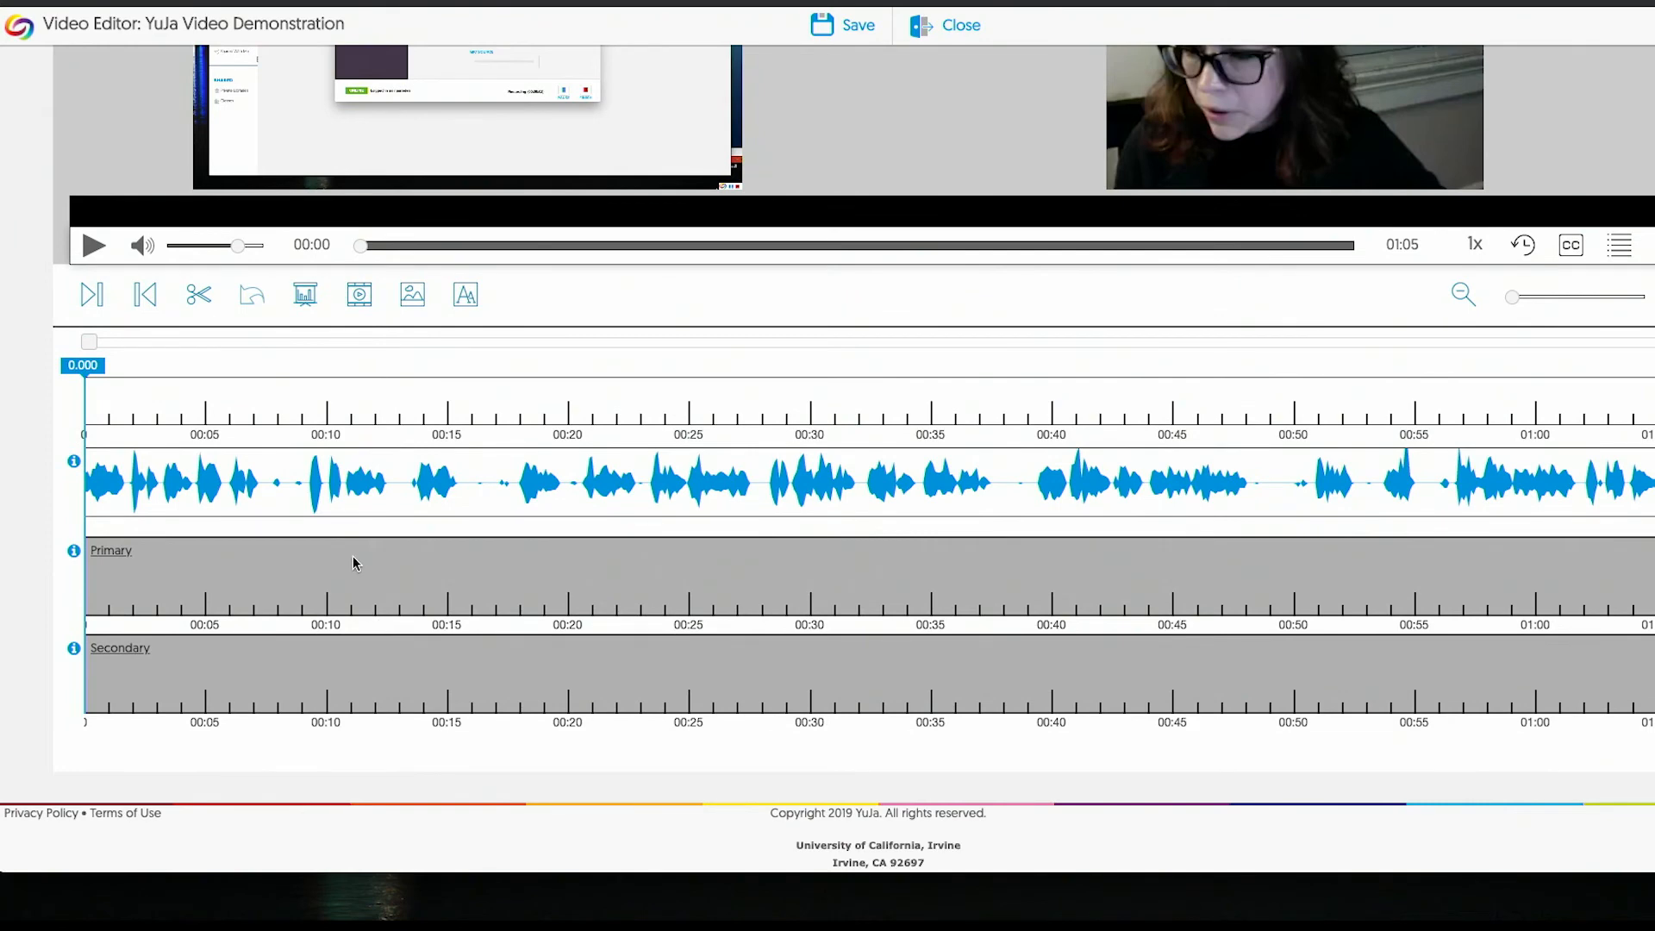
- Play and scrub the recording to the welcome slide and trim off everything before 00:23.131
scroll(385, 655, up, 2)
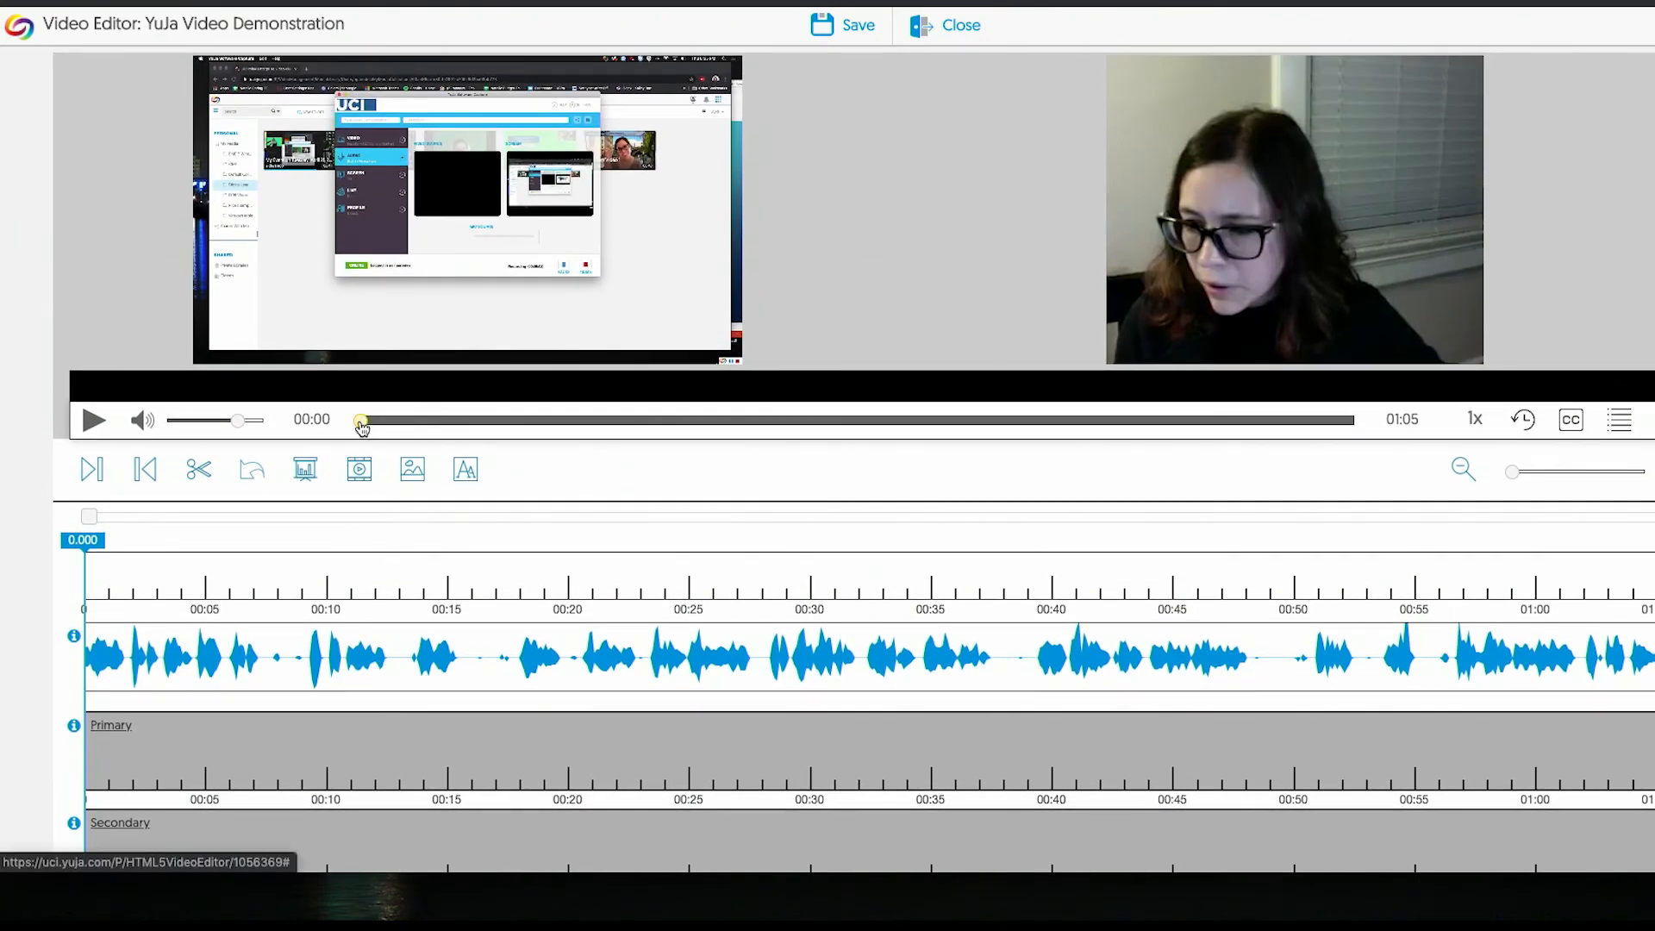
drag(365, 426, 89, 438)
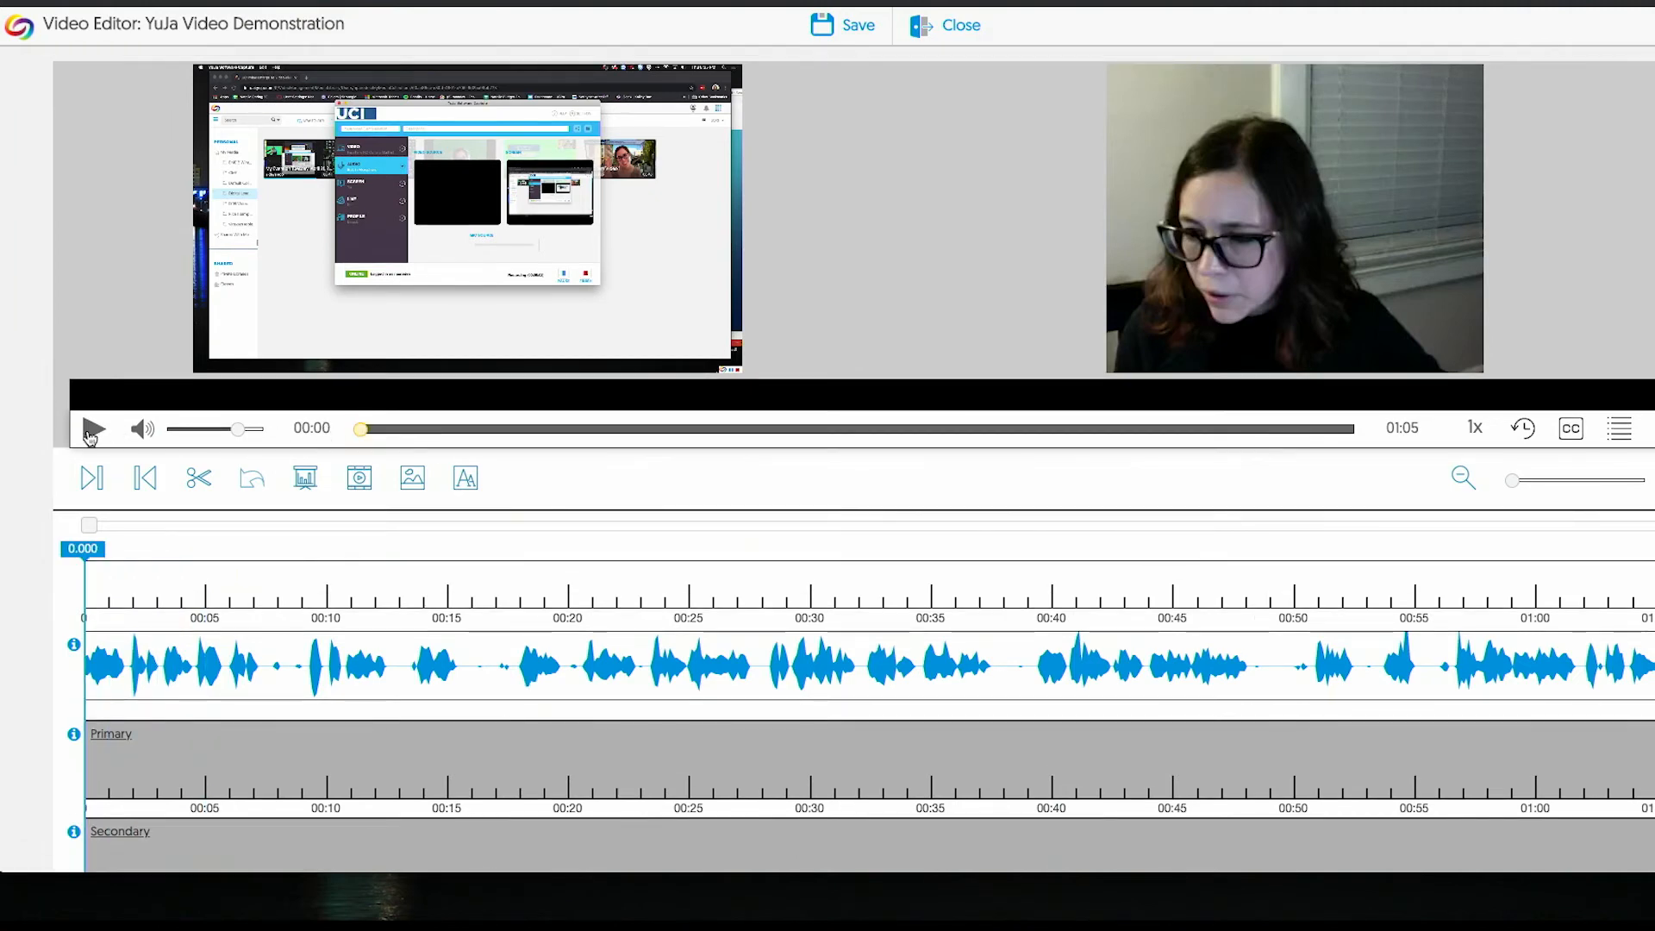
click(86, 437)
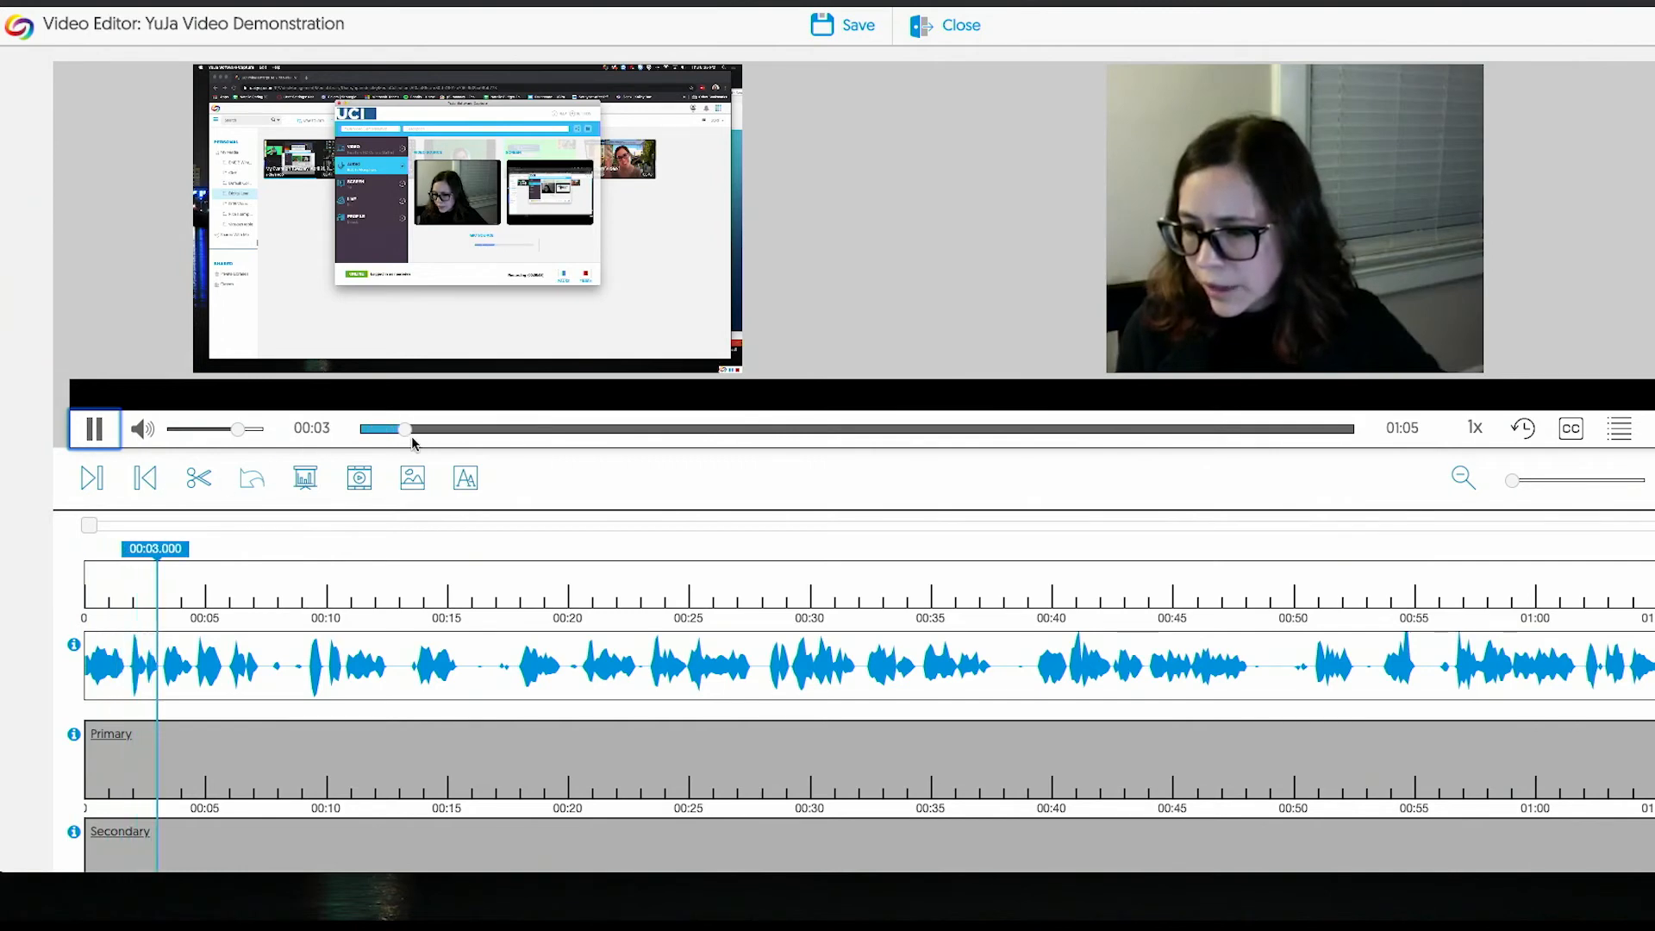
drag(421, 443, 545, 444)
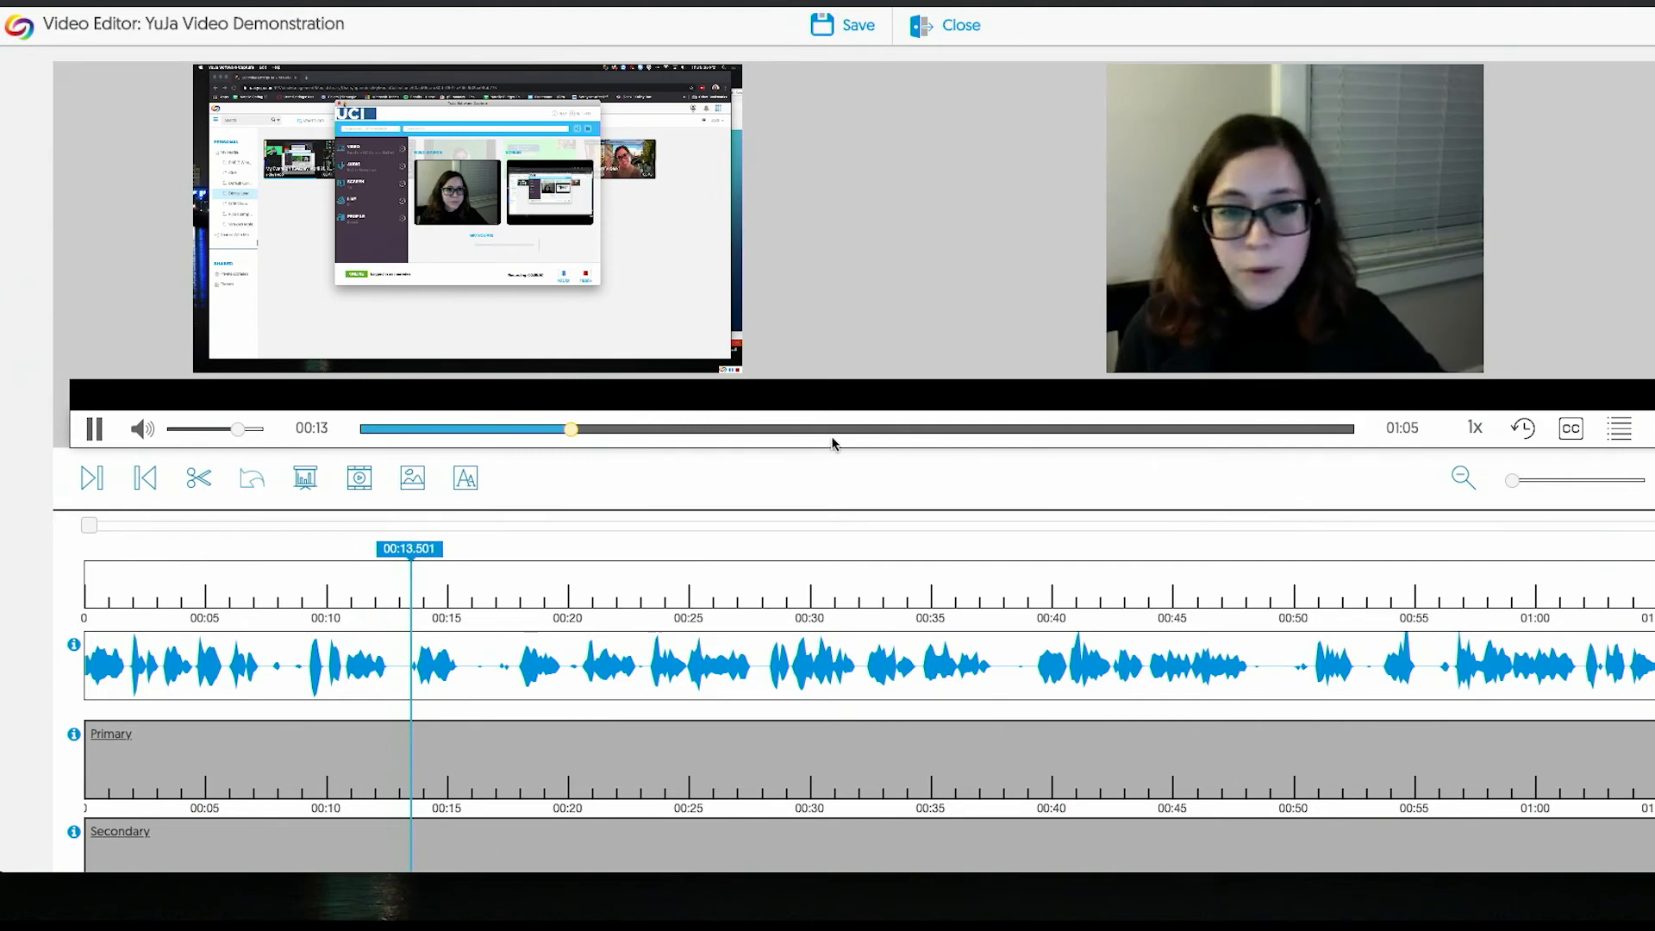
drag(620, 436, 706, 437)
click(90, 435)
click(90, 437)
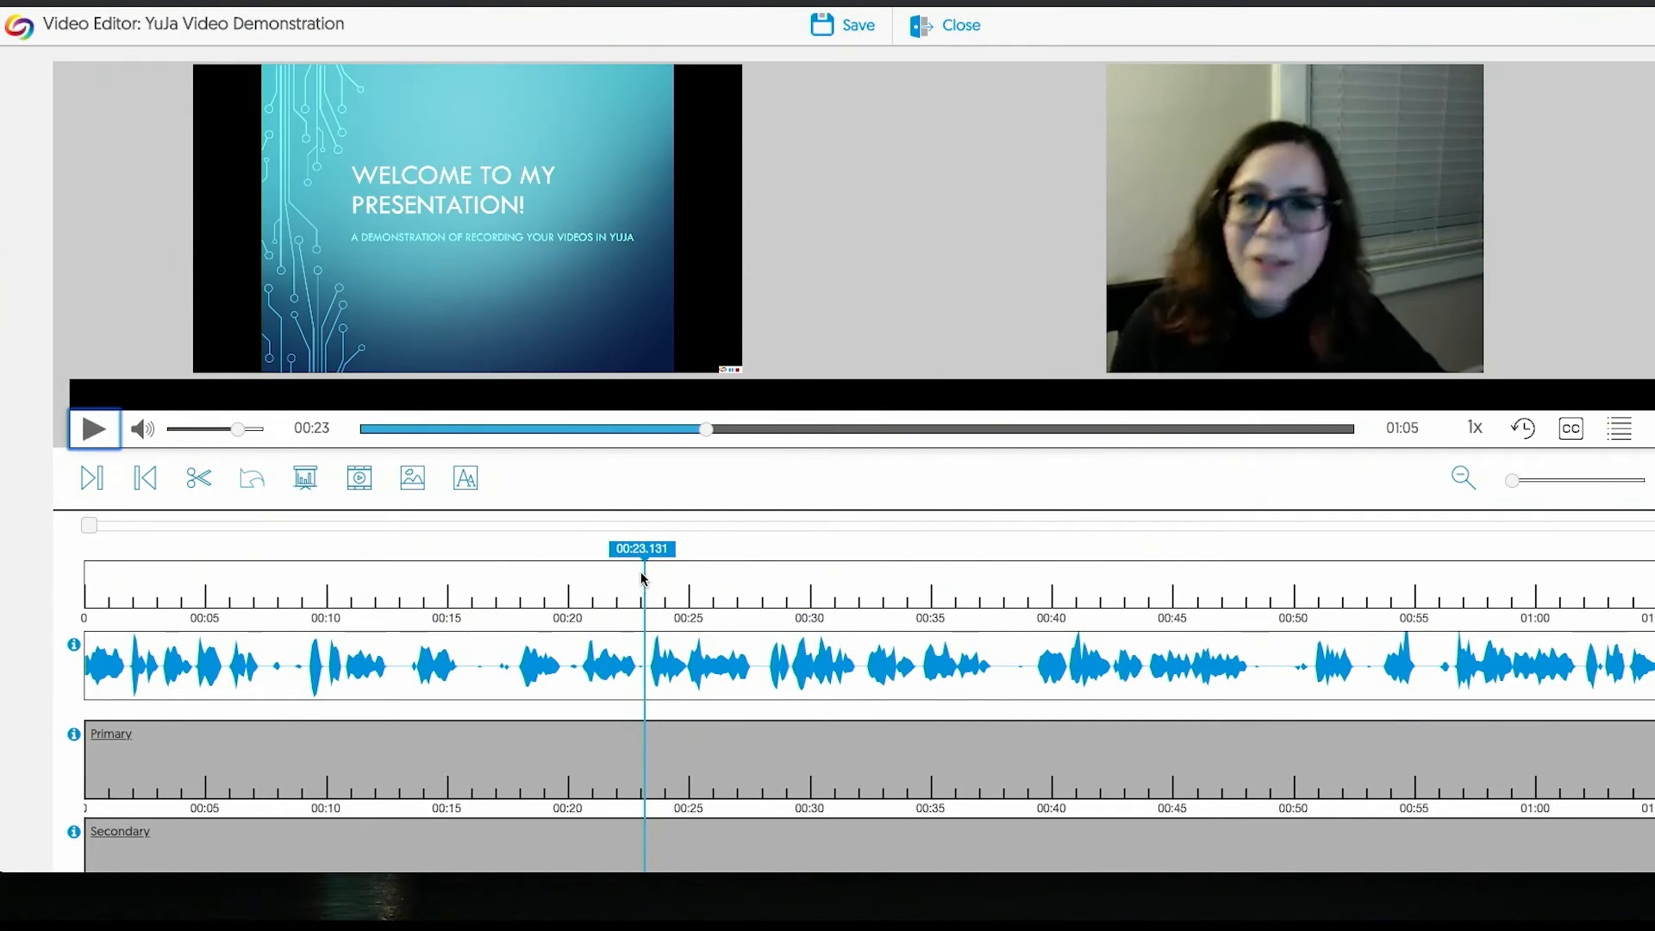
scroll(113, 631, down, 1)
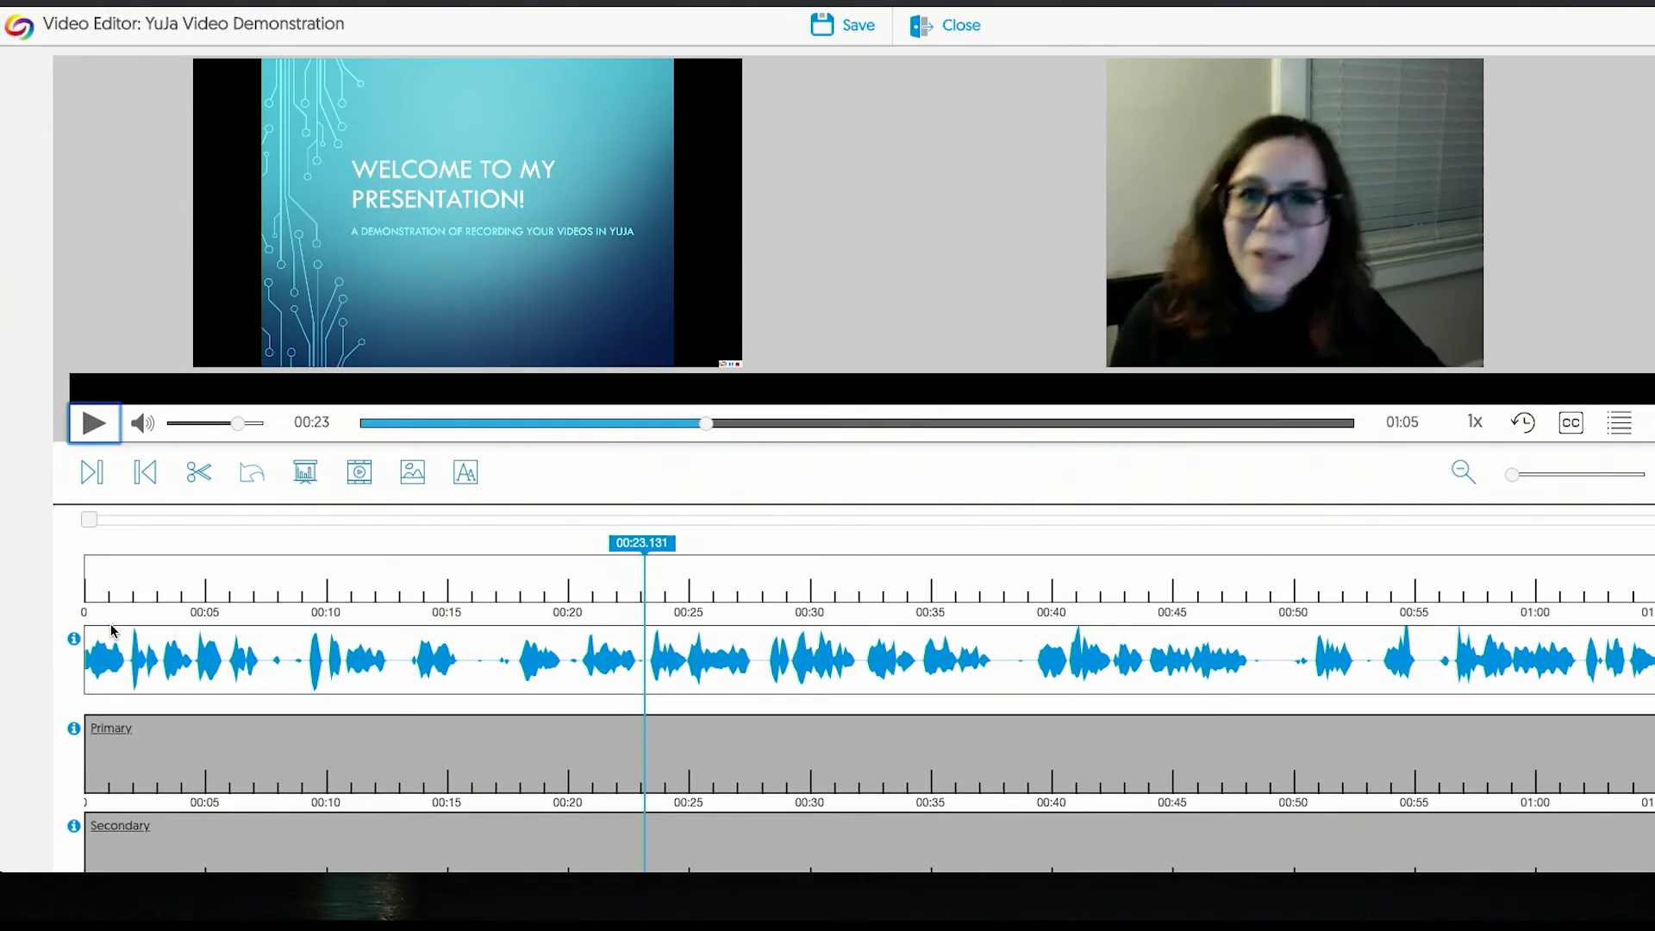
click(90, 475)
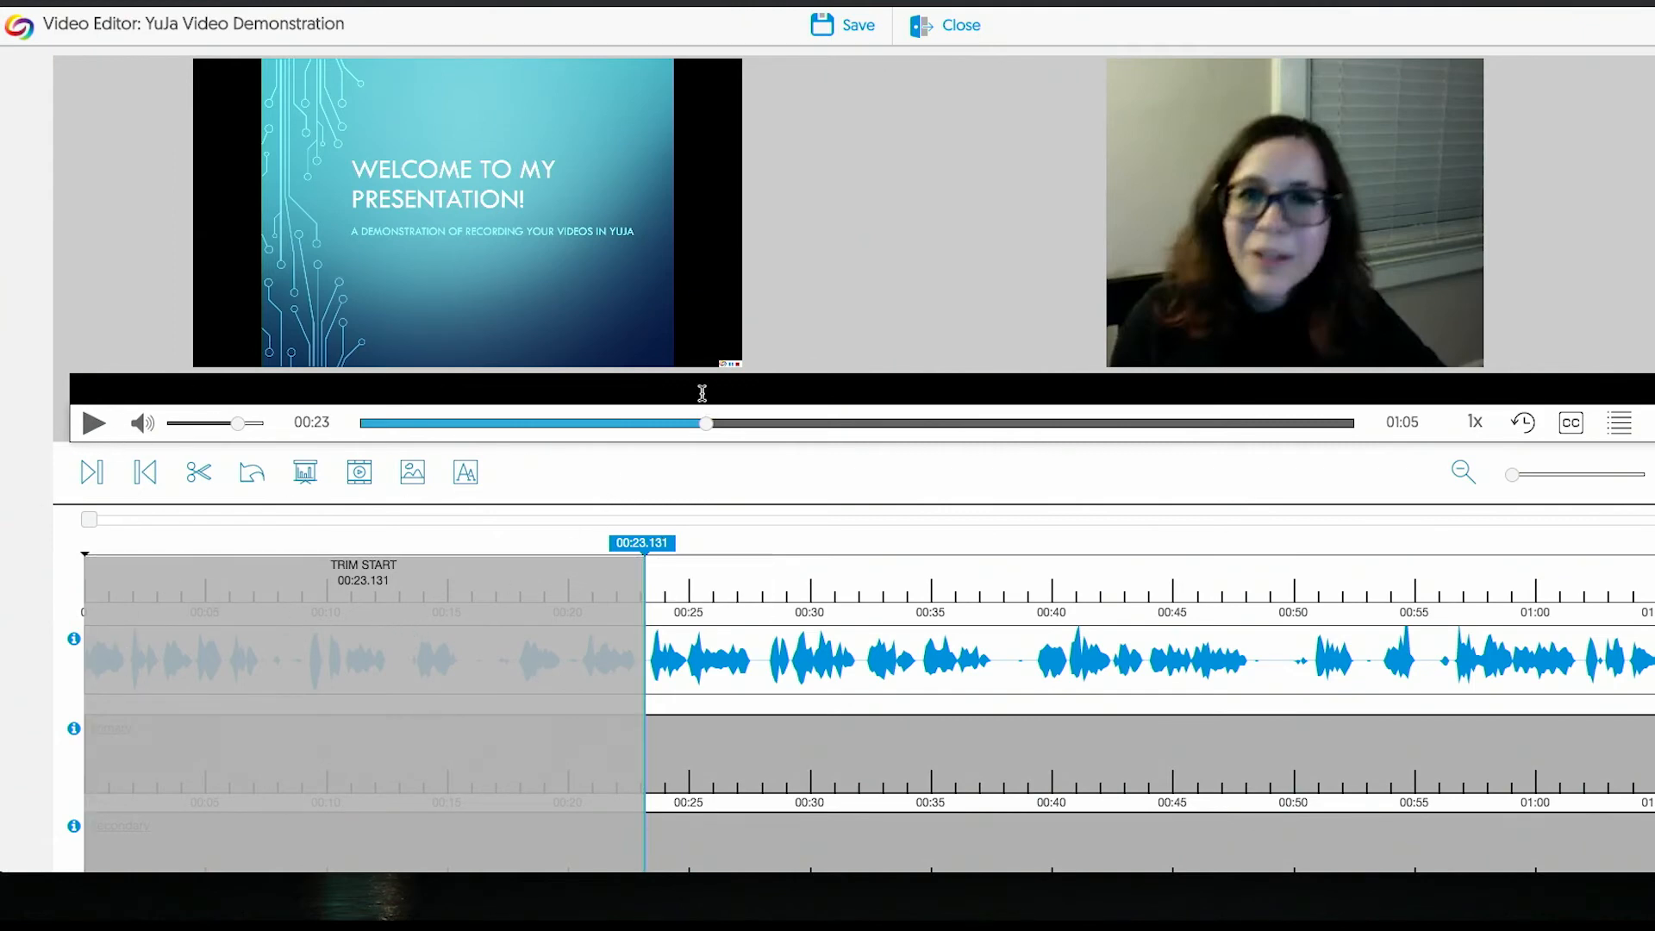
- Find the point just after the slide show ends and trim off the recording from 00:52.712 onward
drag(713, 426, 1098, 431)
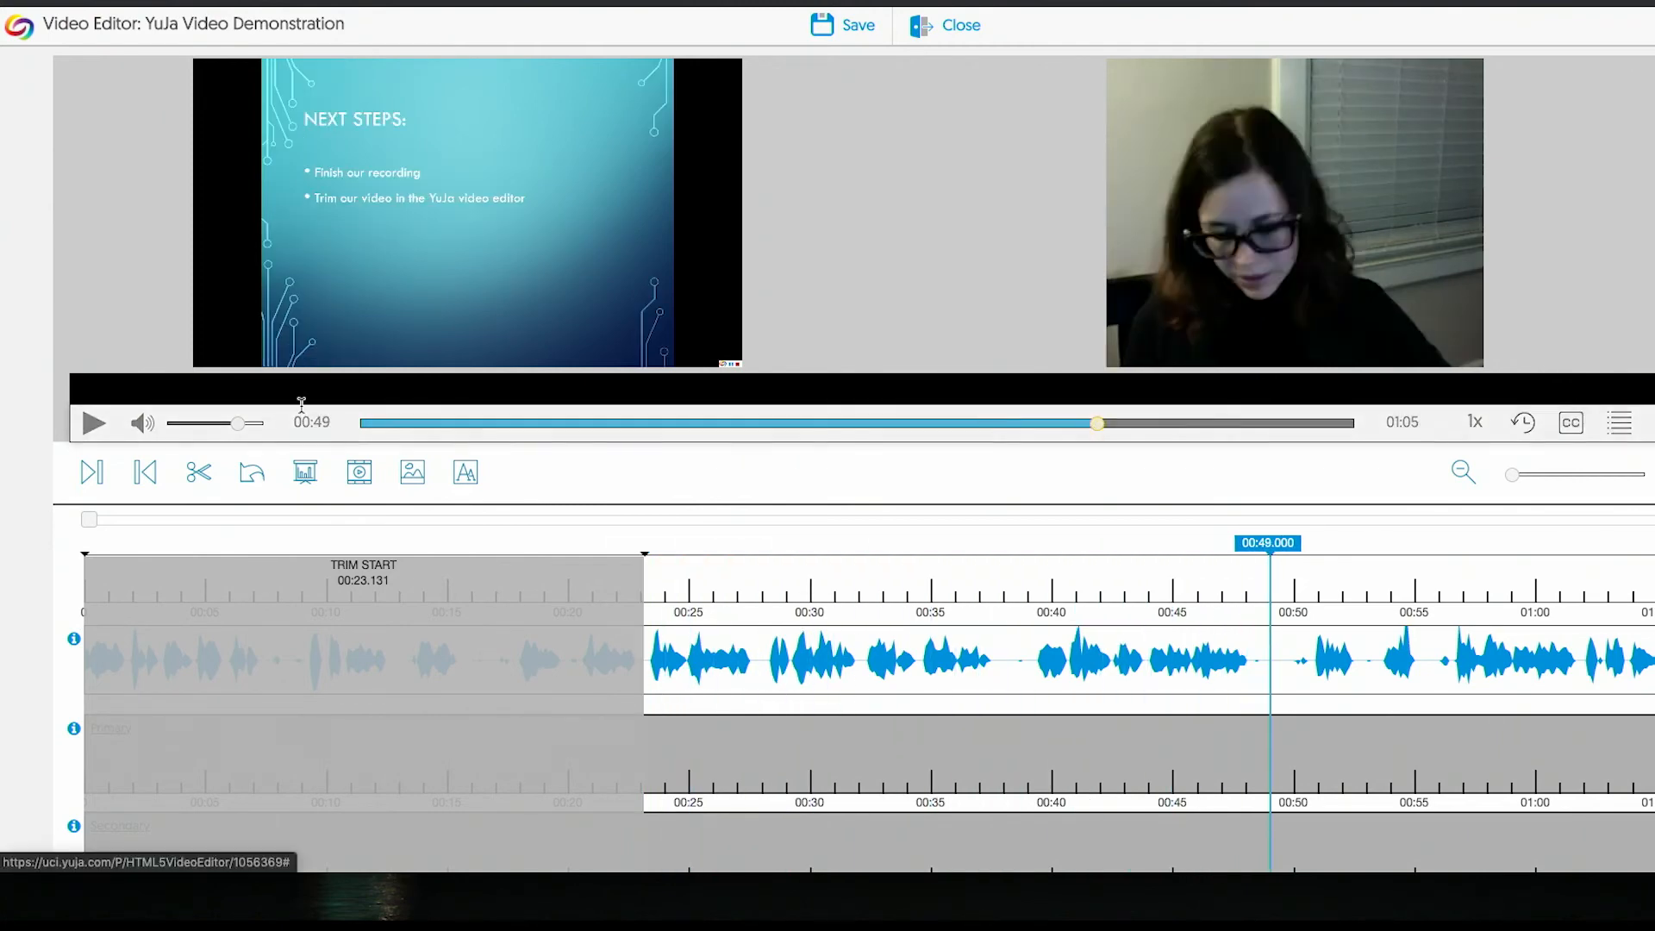
click(89, 423)
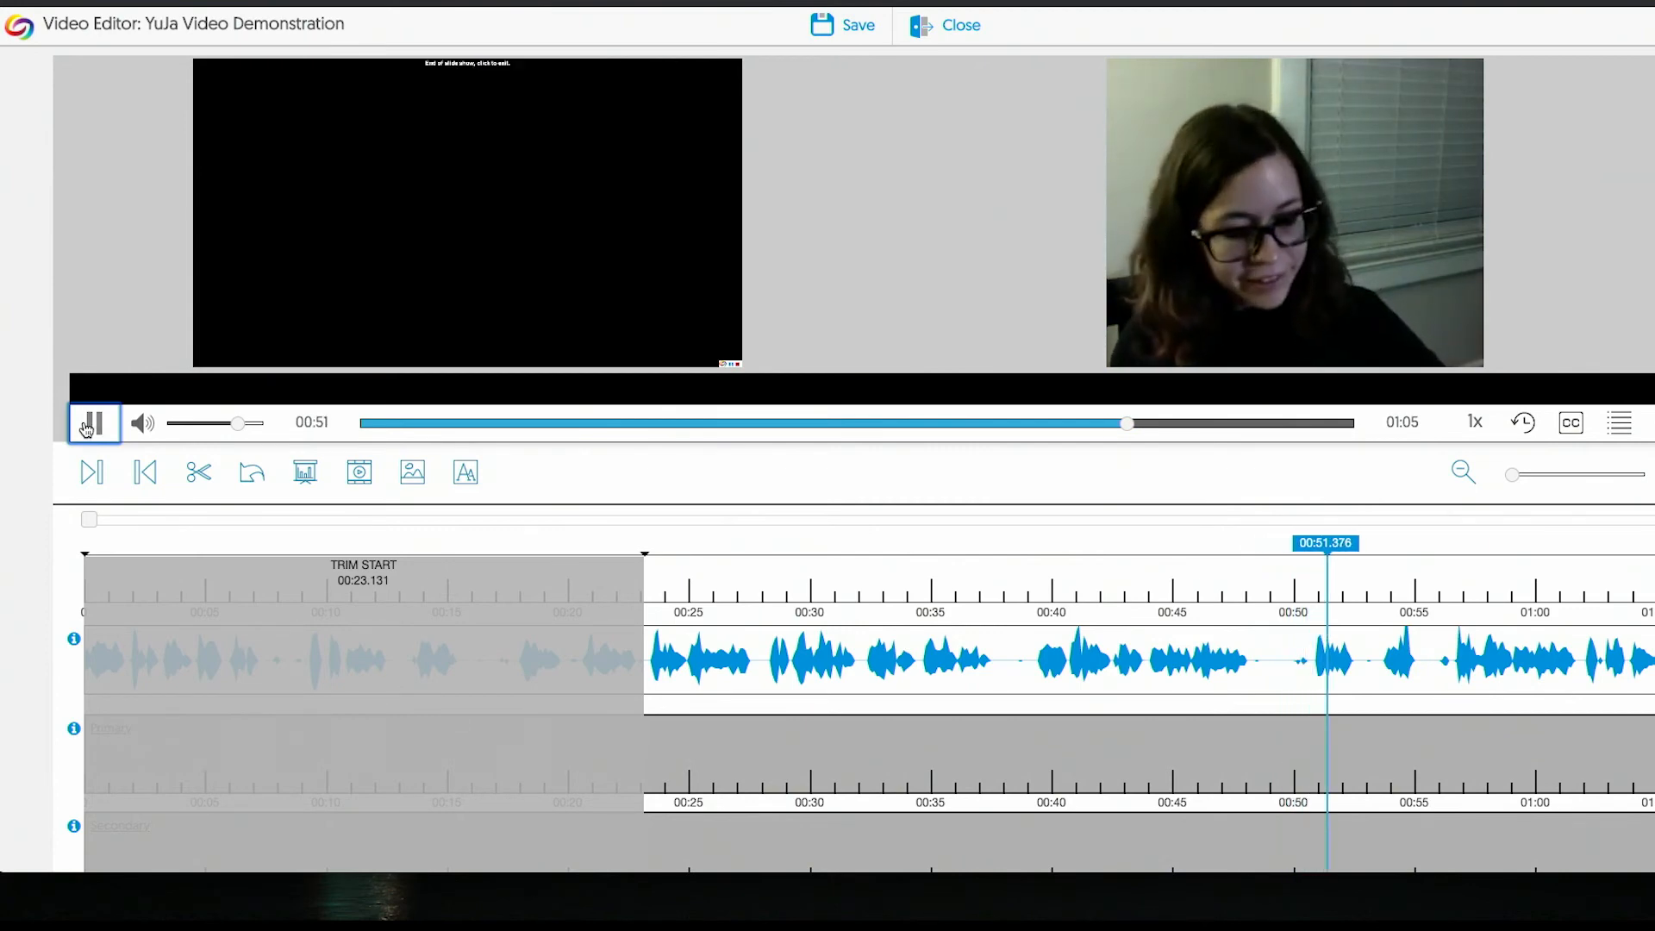
click(89, 423)
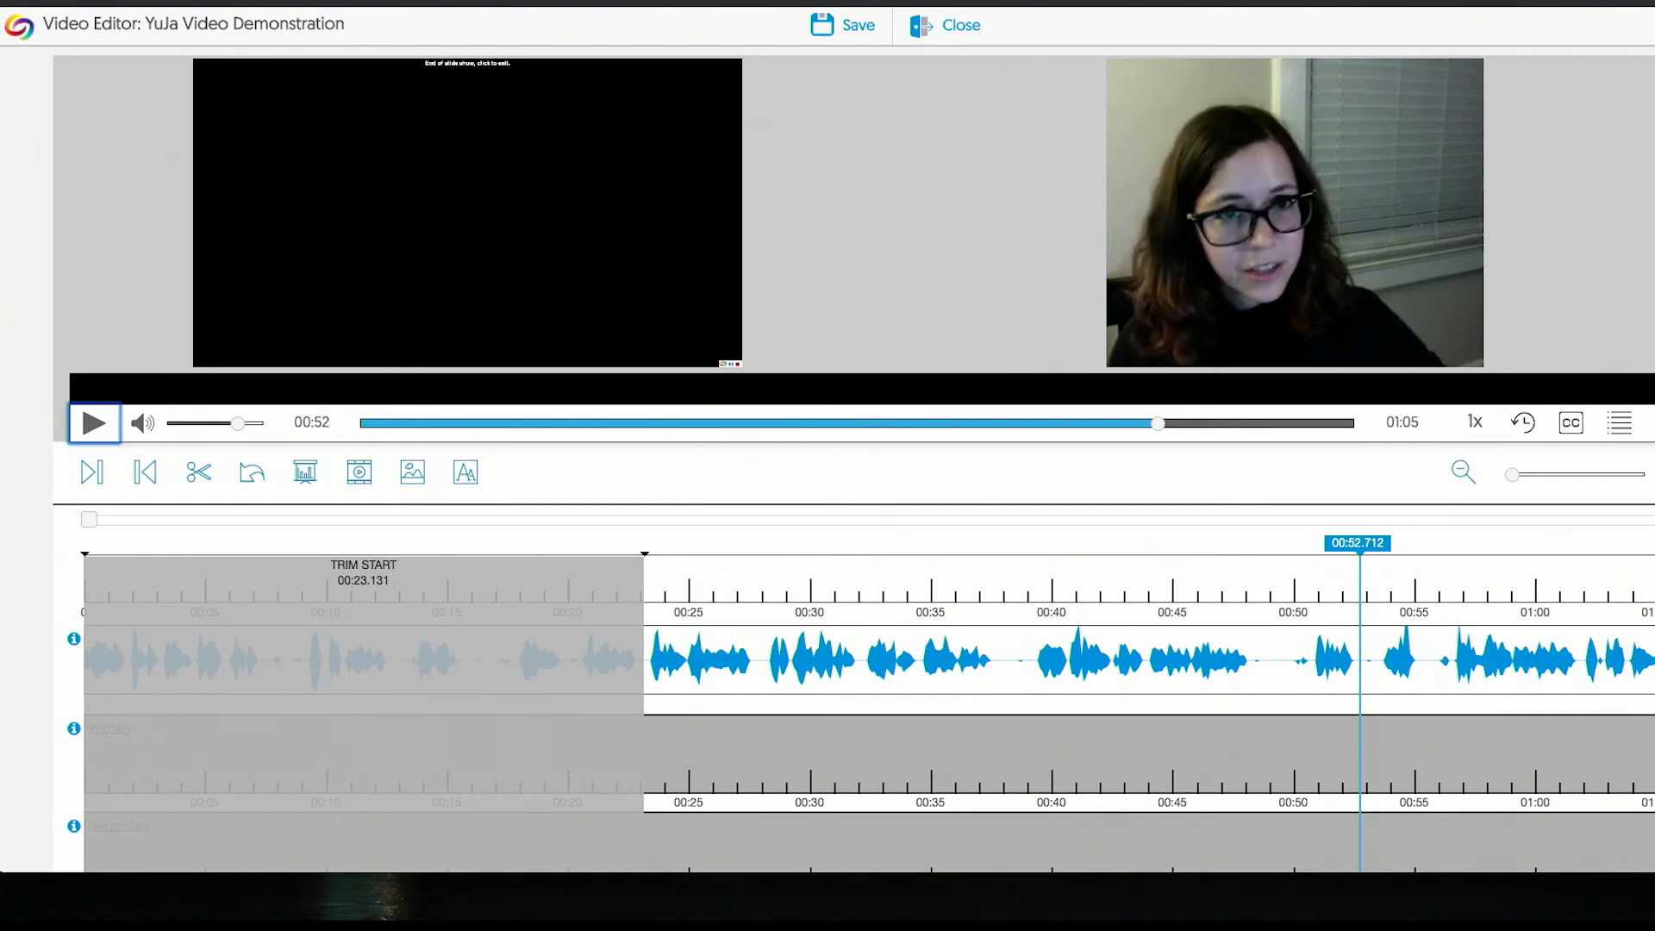
click(144, 473)
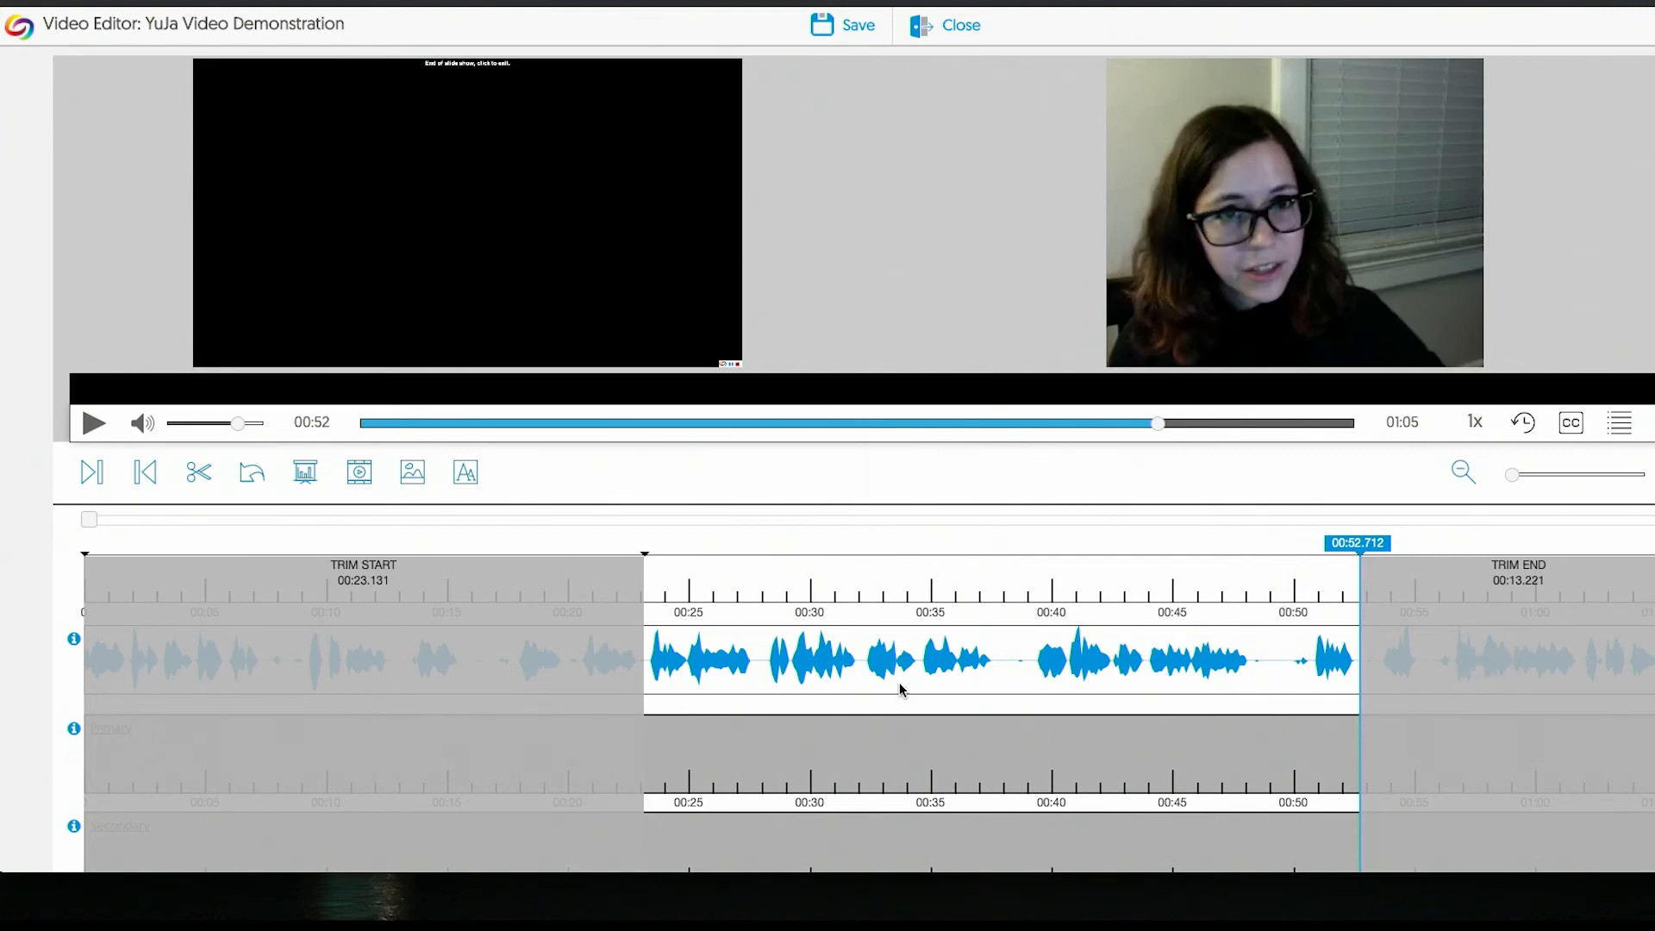
- Save the trimmed recording as a new video titled YuJa Video Demonstration_edited
scroll(901, 688, down, 1)
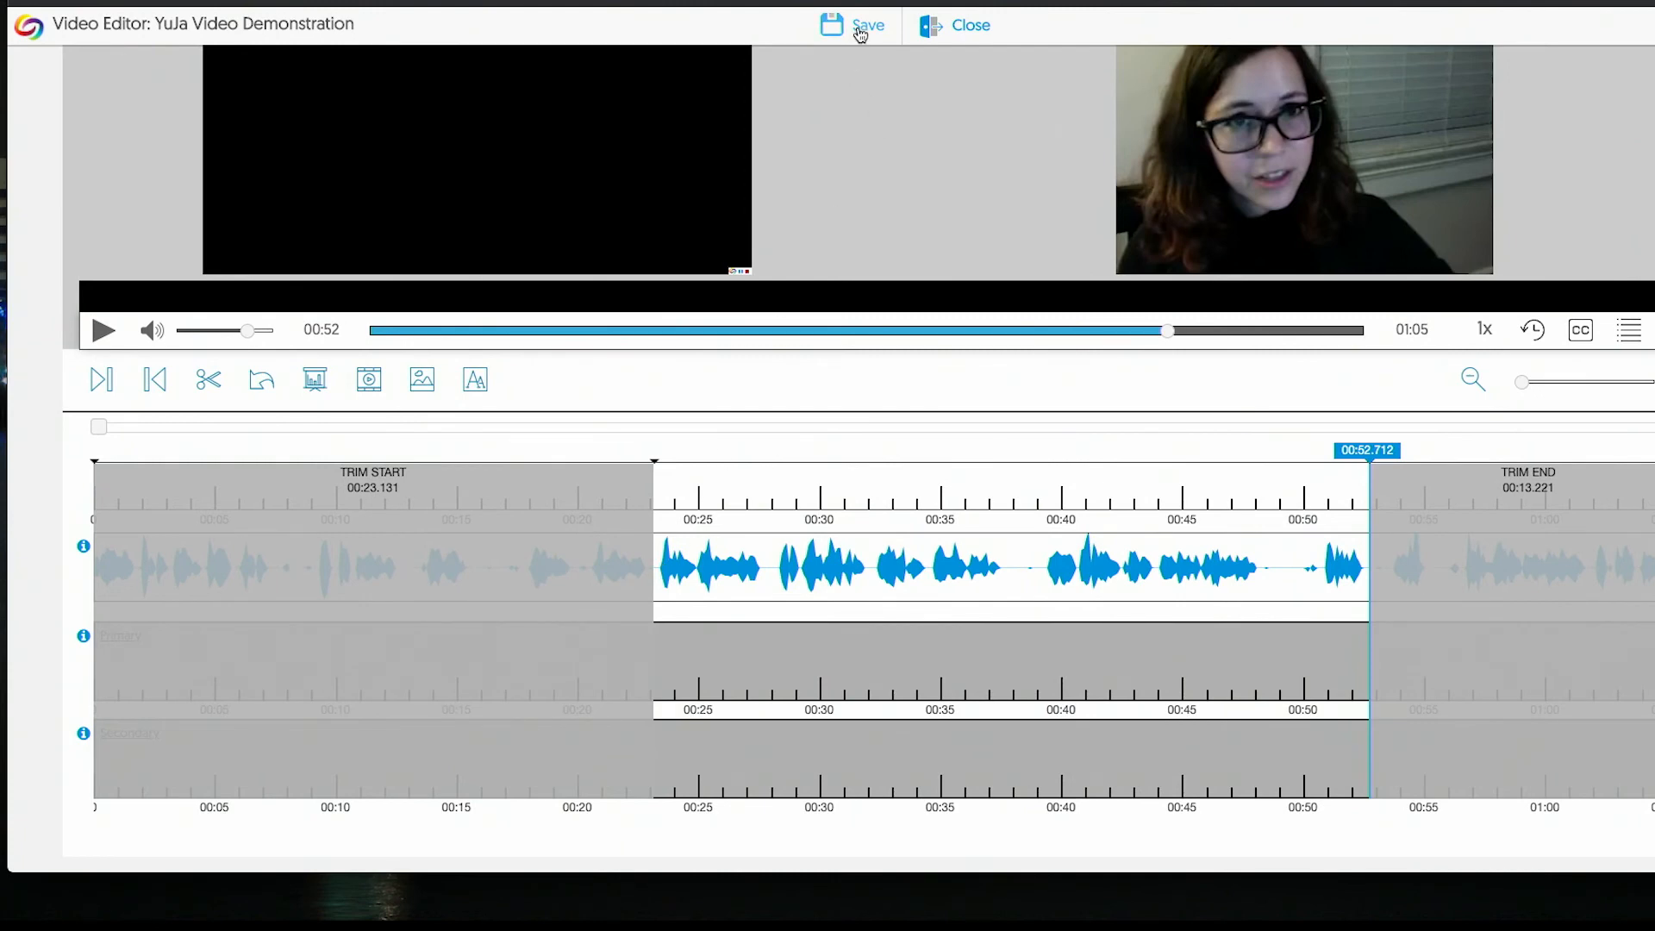
click(860, 33)
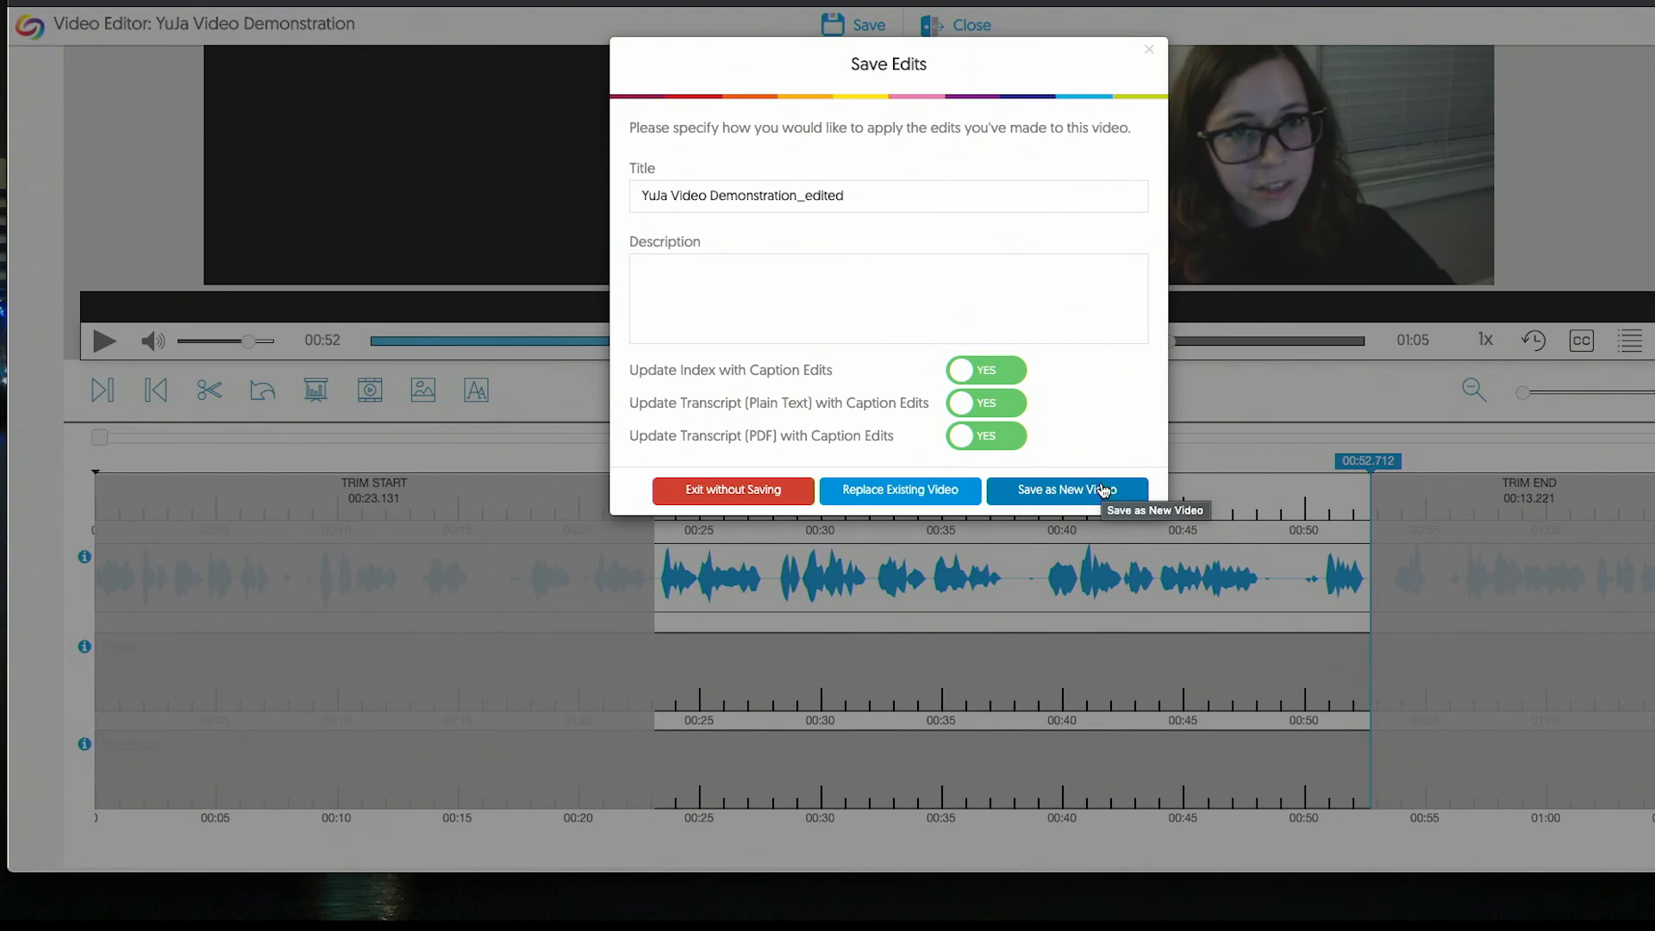
click(1104, 490)
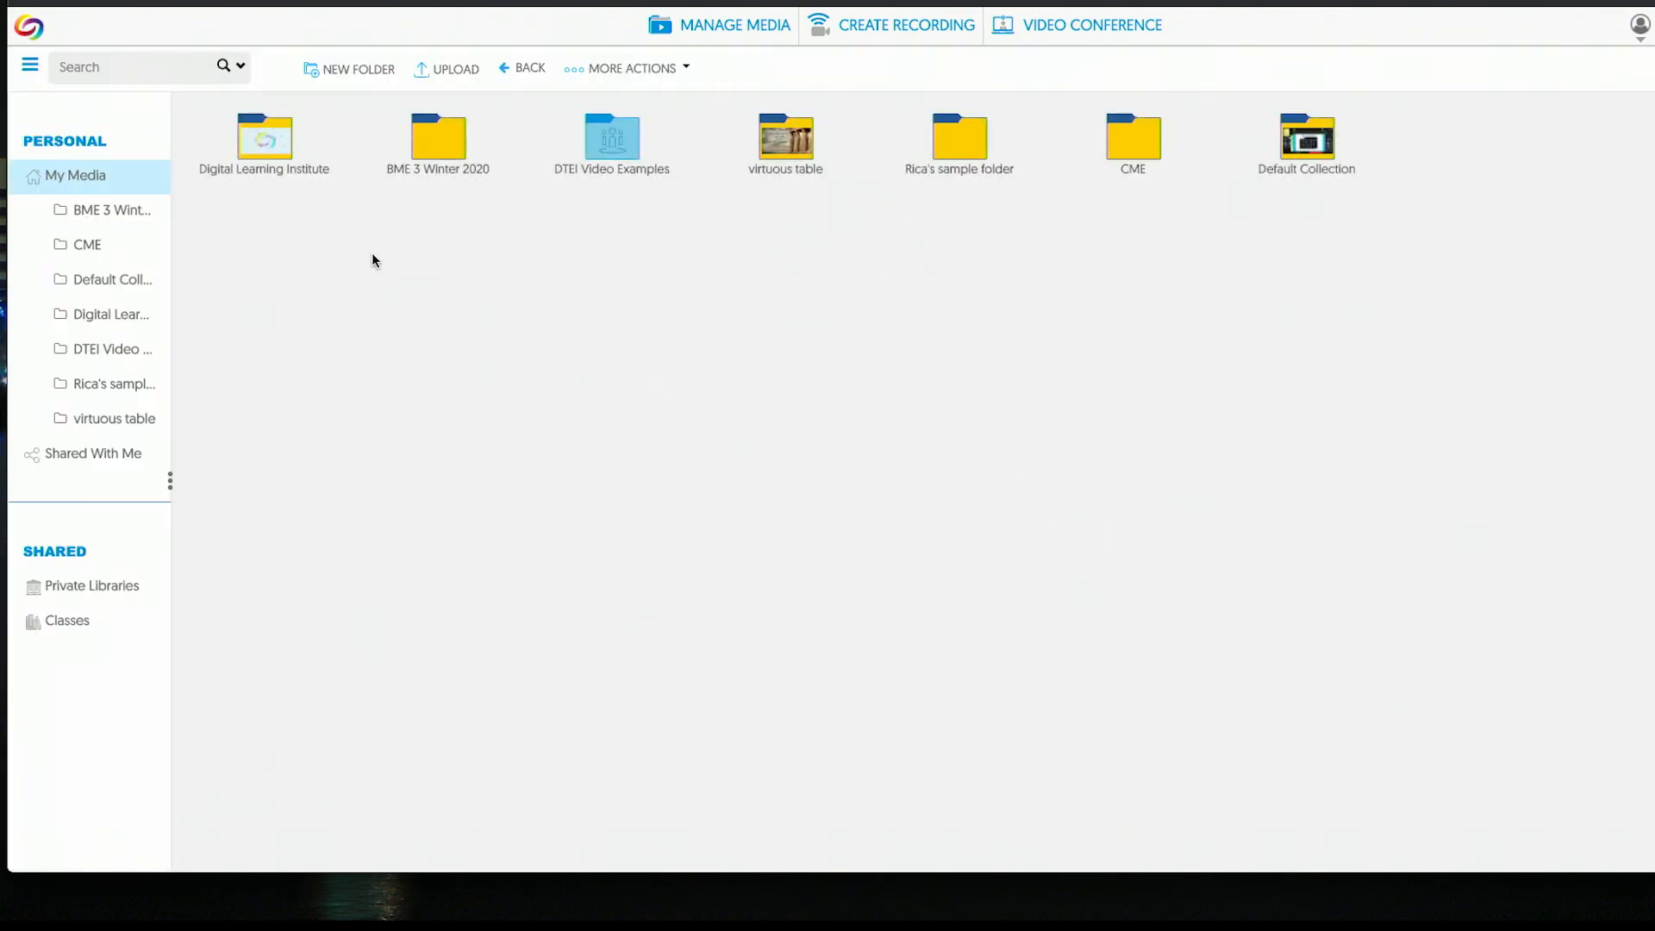
- Open YuJa Video Demonstration_edited from the Digital Learning Institute folder, play it and jump to the slide at 00:08
double_click(256, 176)
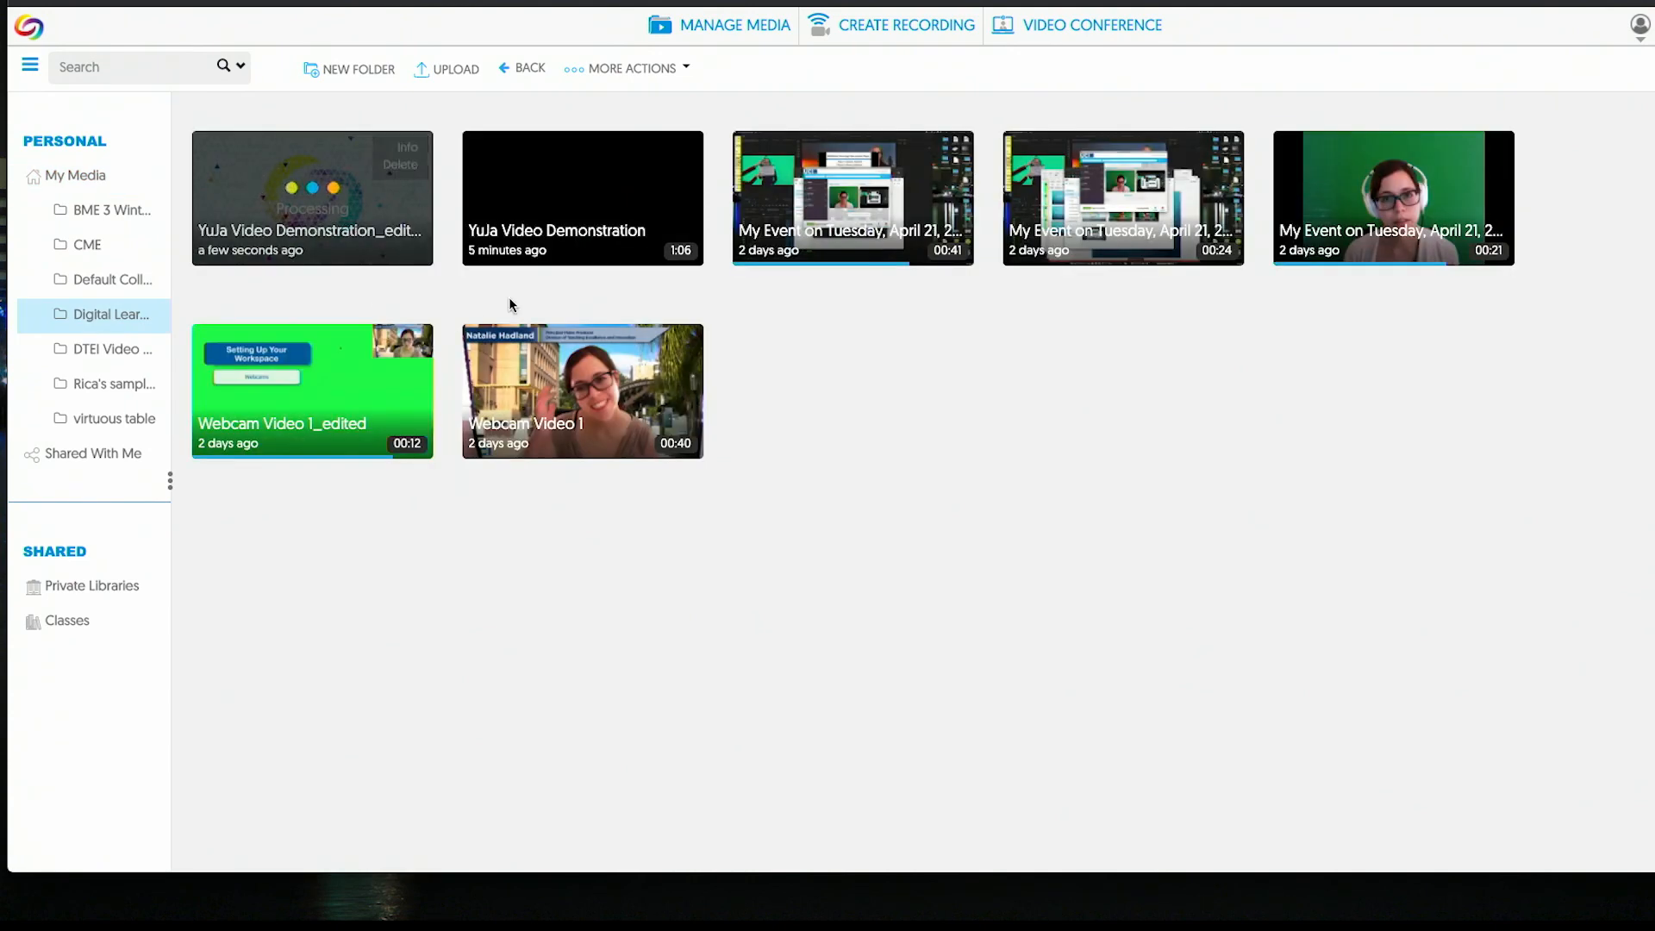
mouse_move(665, 266)
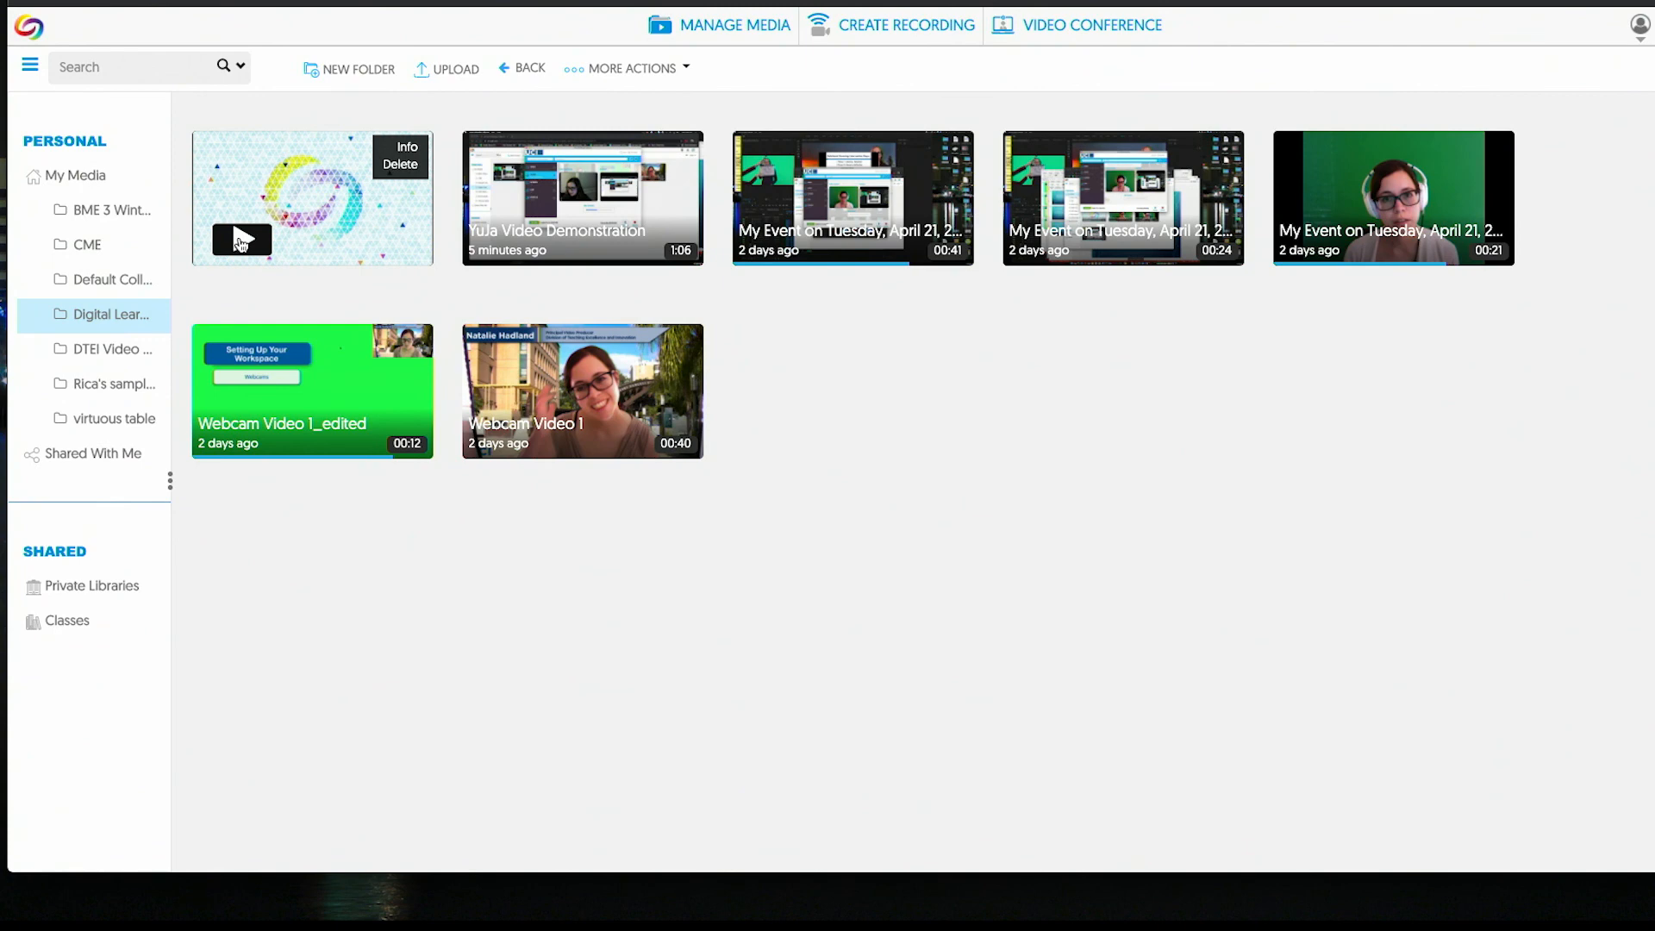
click(241, 242)
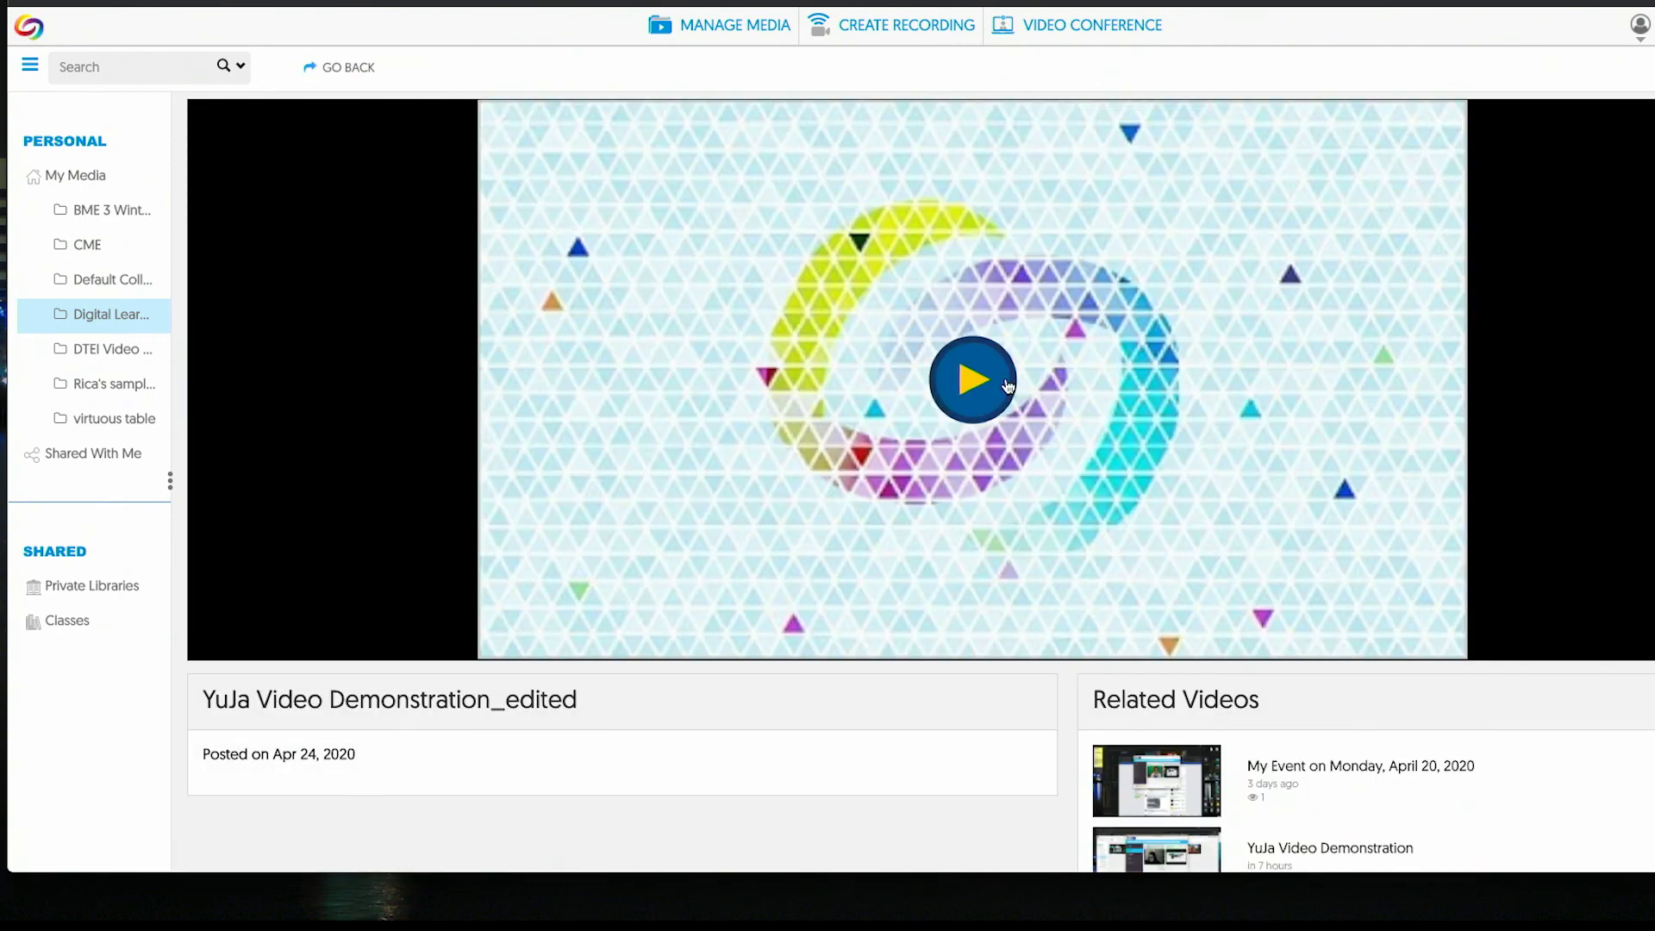
click(972, 379)
click(849, 586)
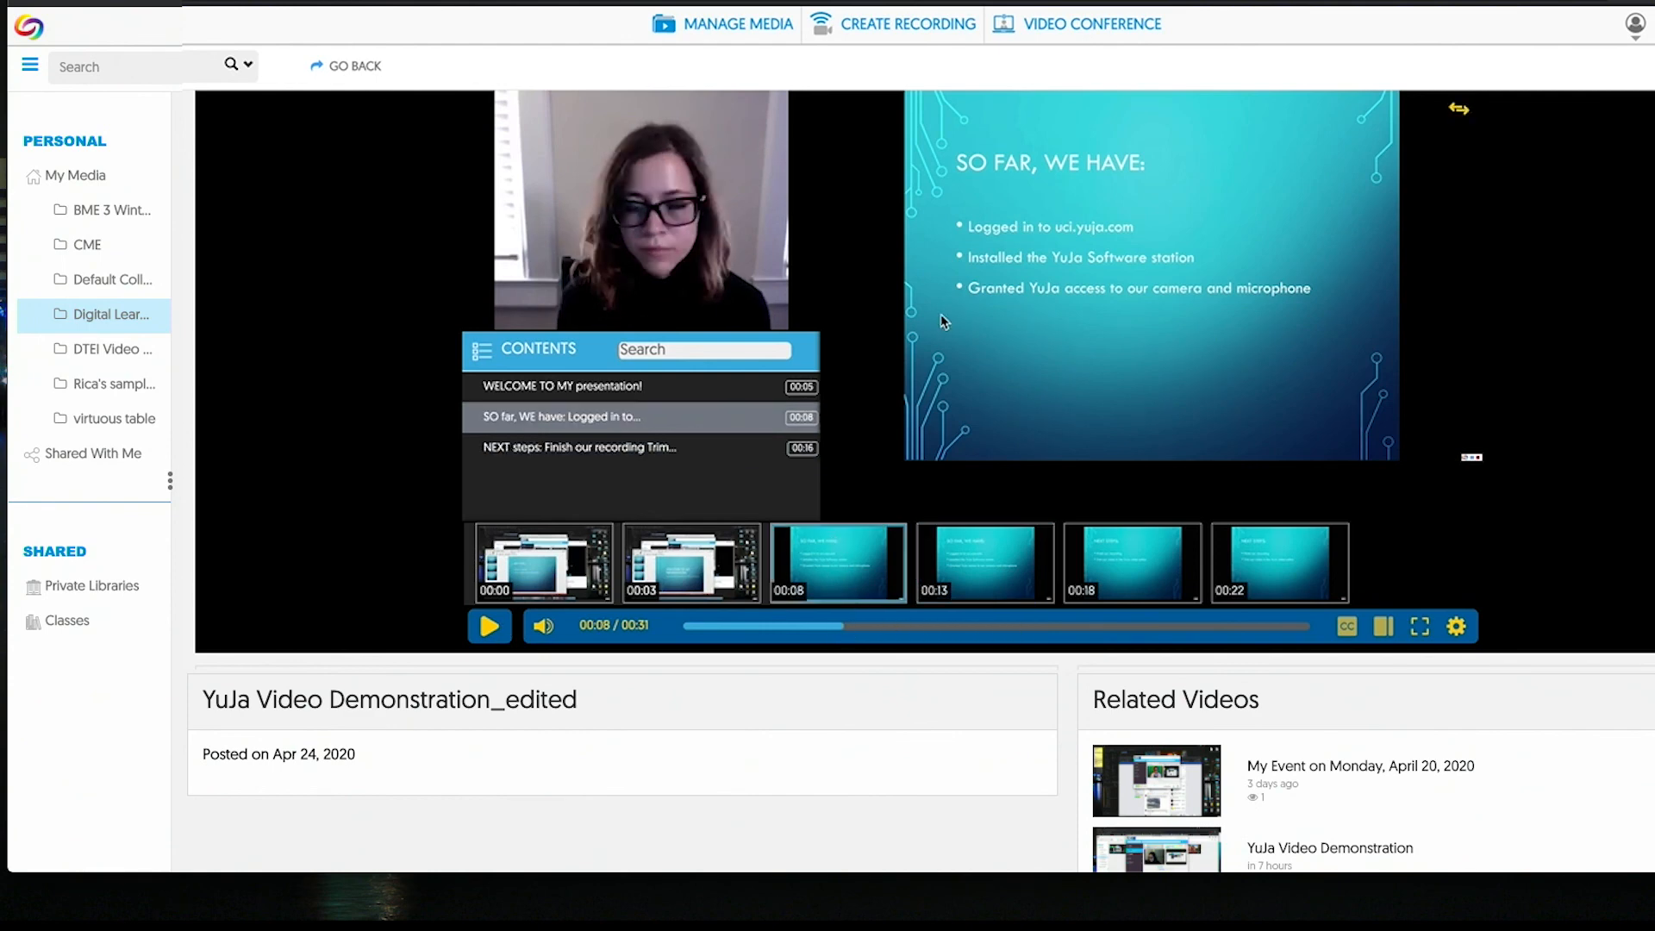
- Swap the webcam and slide views back and forth in the player to compare which one is shown large
click(798, 111)
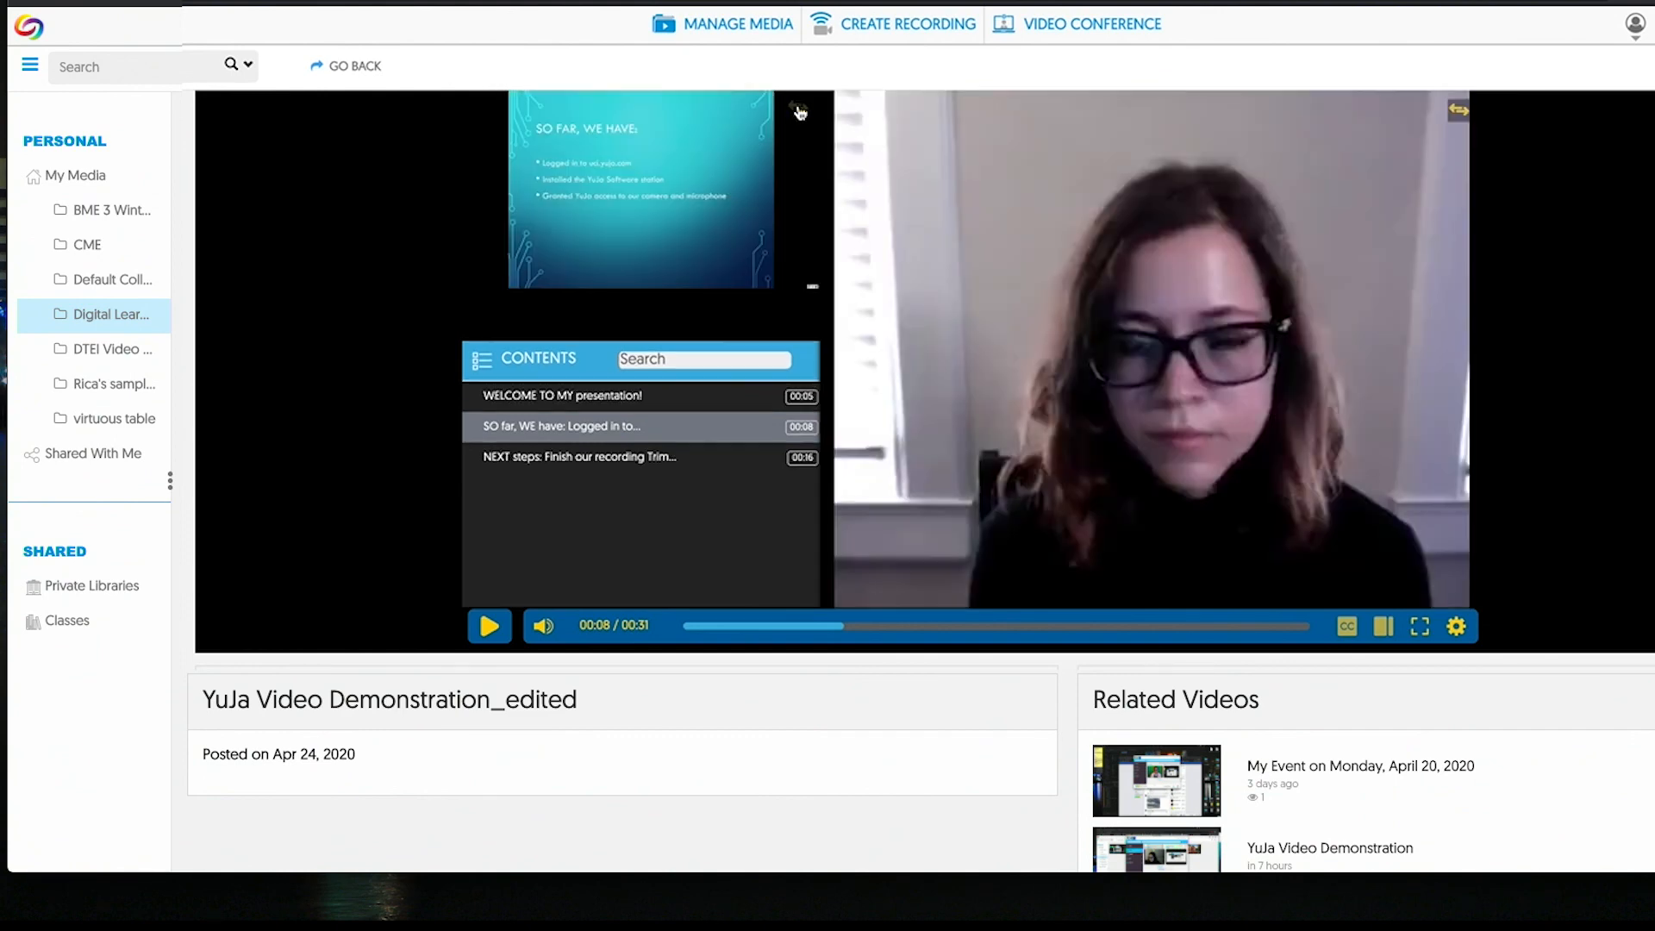
click(799, 111)
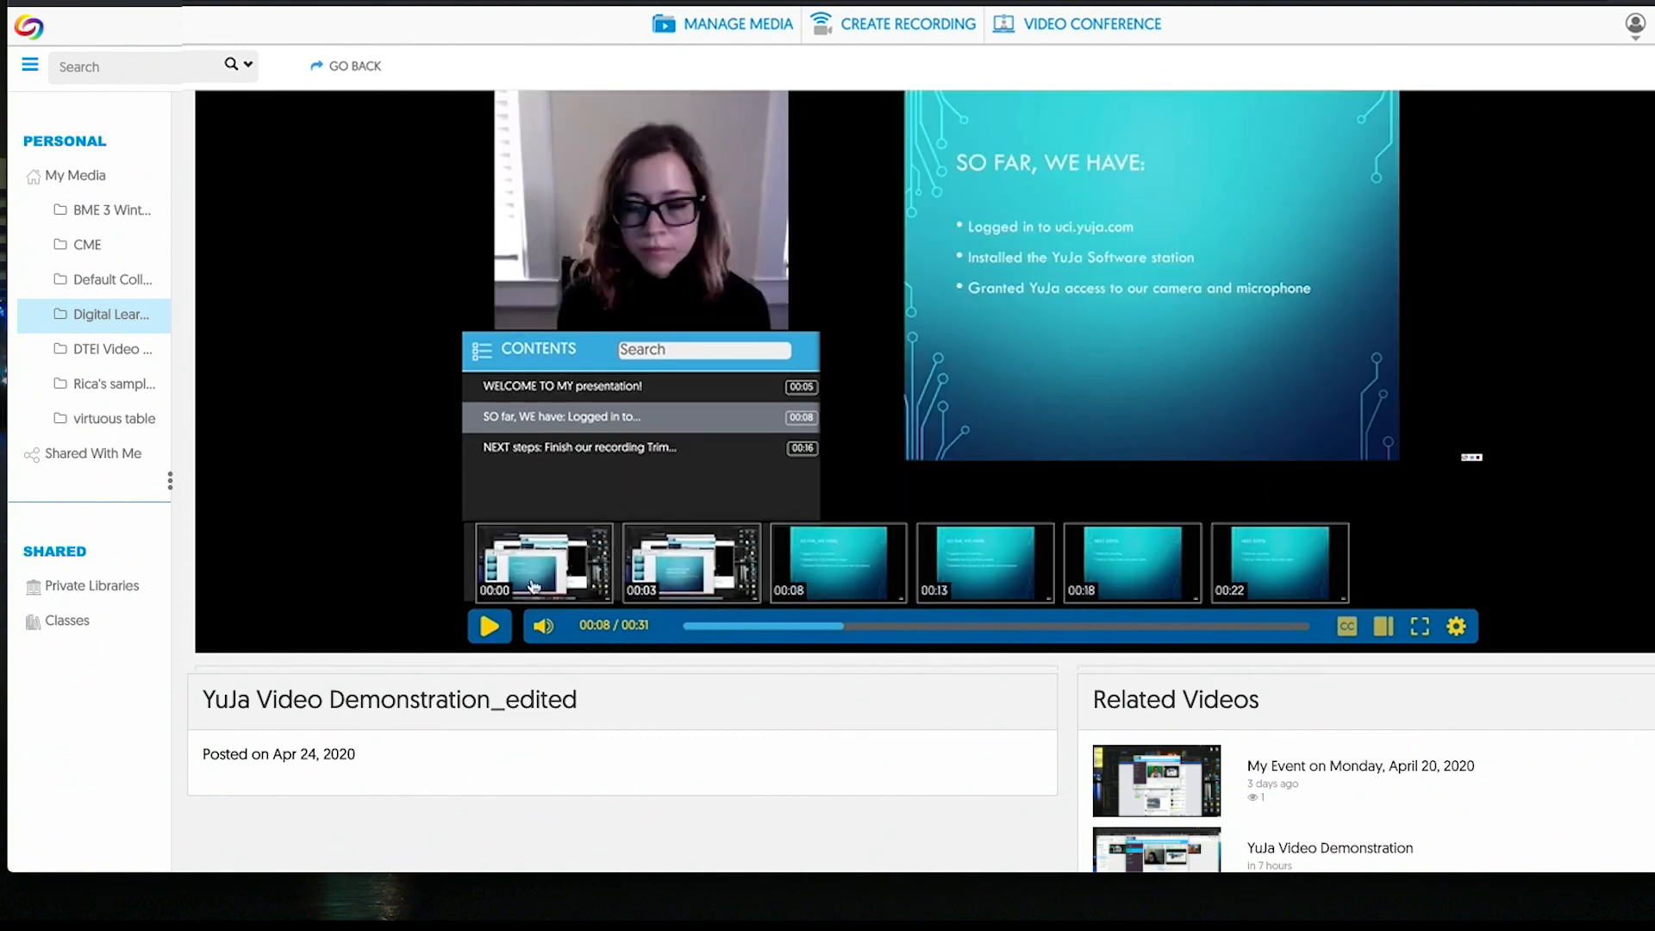
click(800, 110)
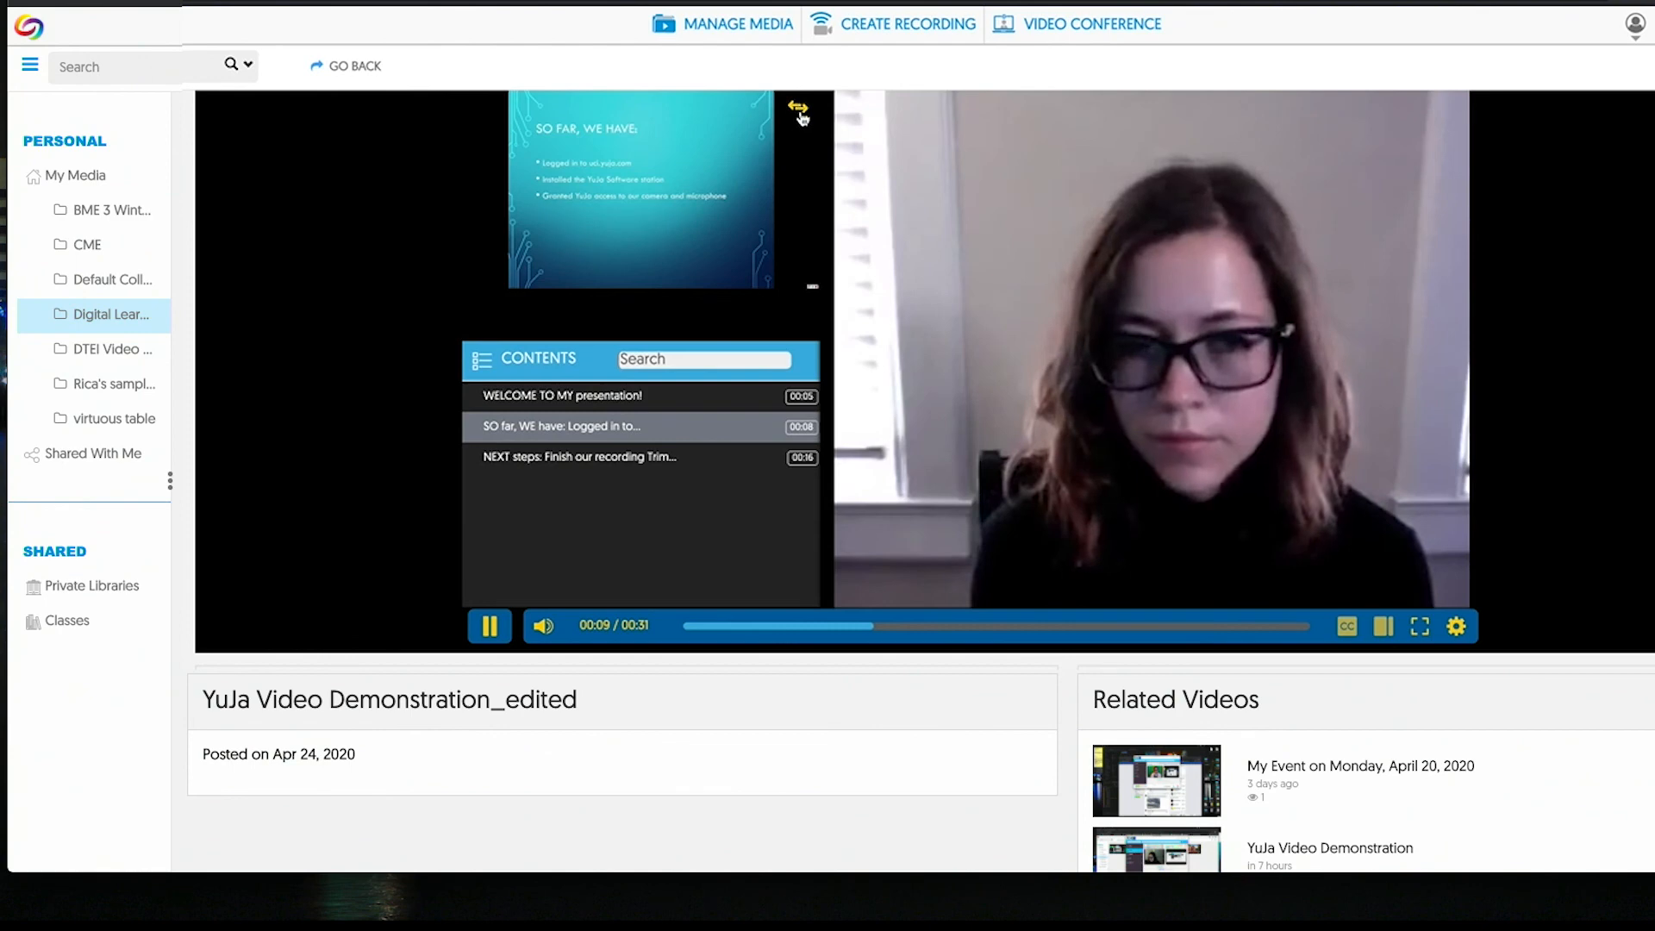
click(800, 111)
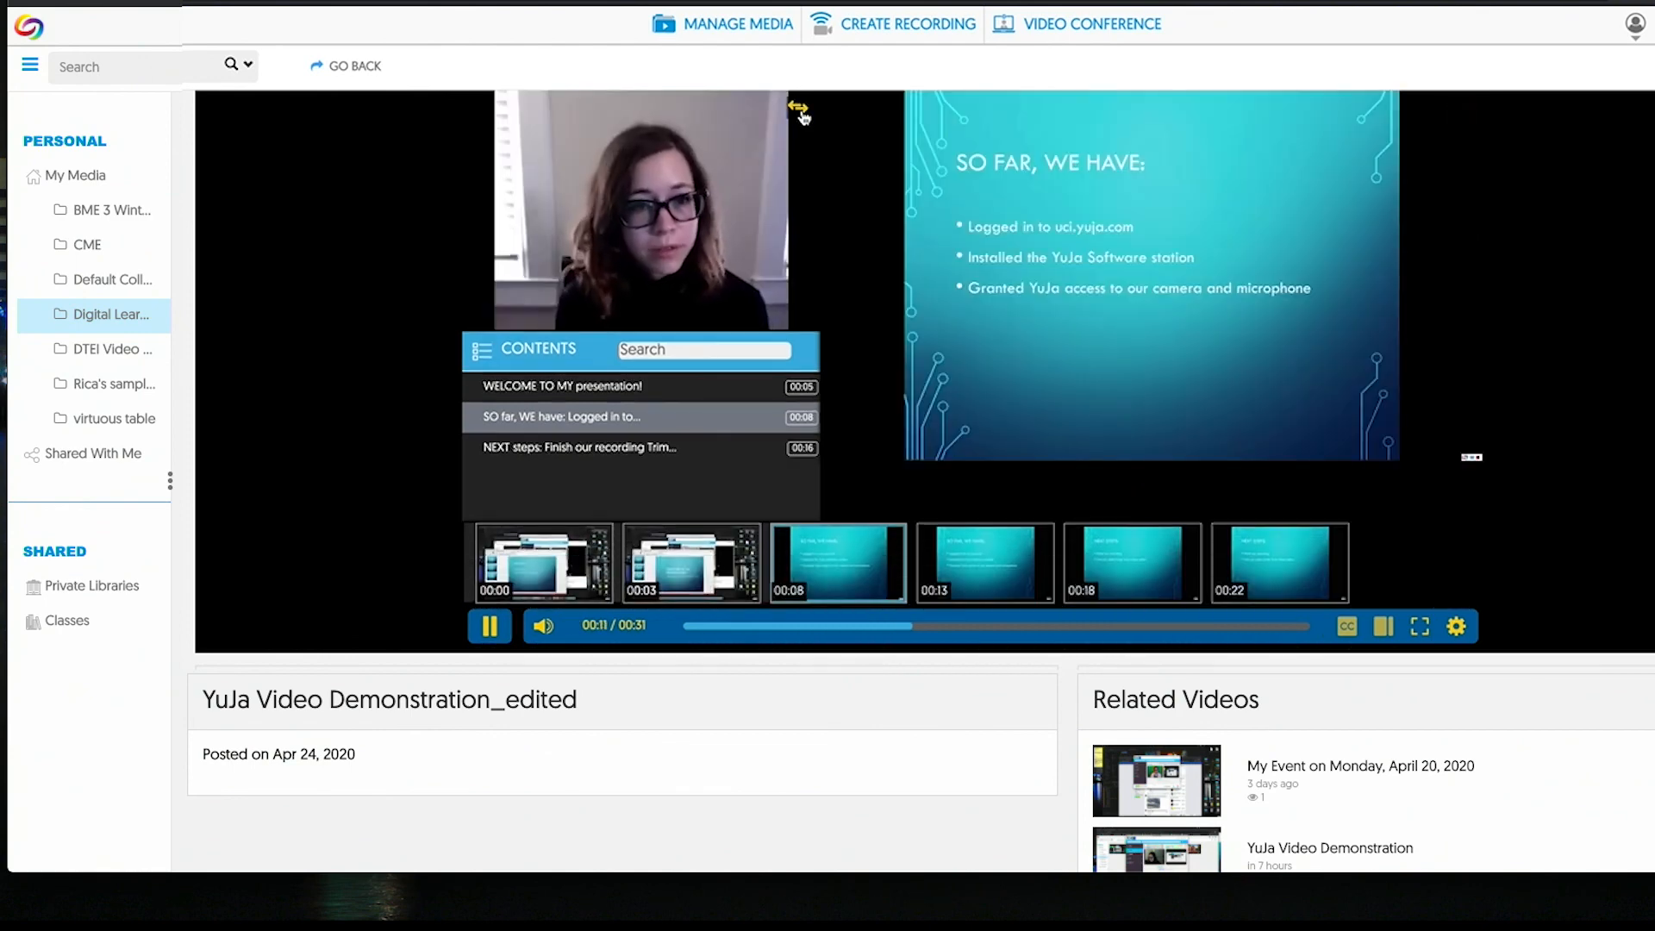
click(800, 110)
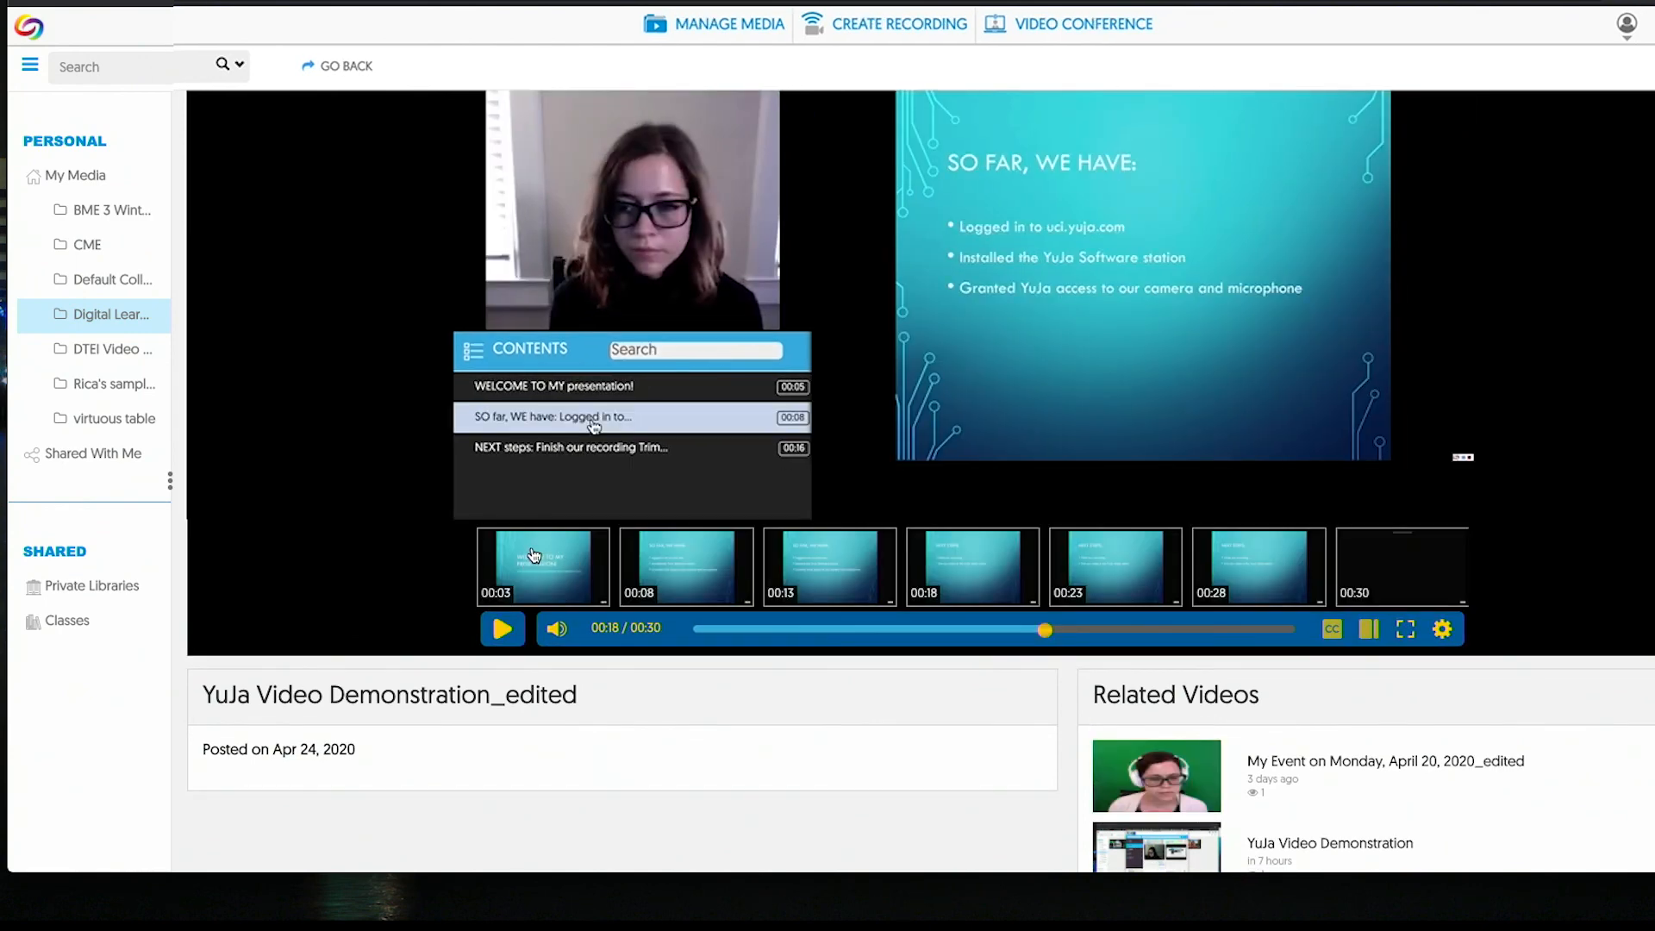
- Jump through the edited video by its slide thumbnails at 00:03, 00:23 and 00:28
click(535, 555)
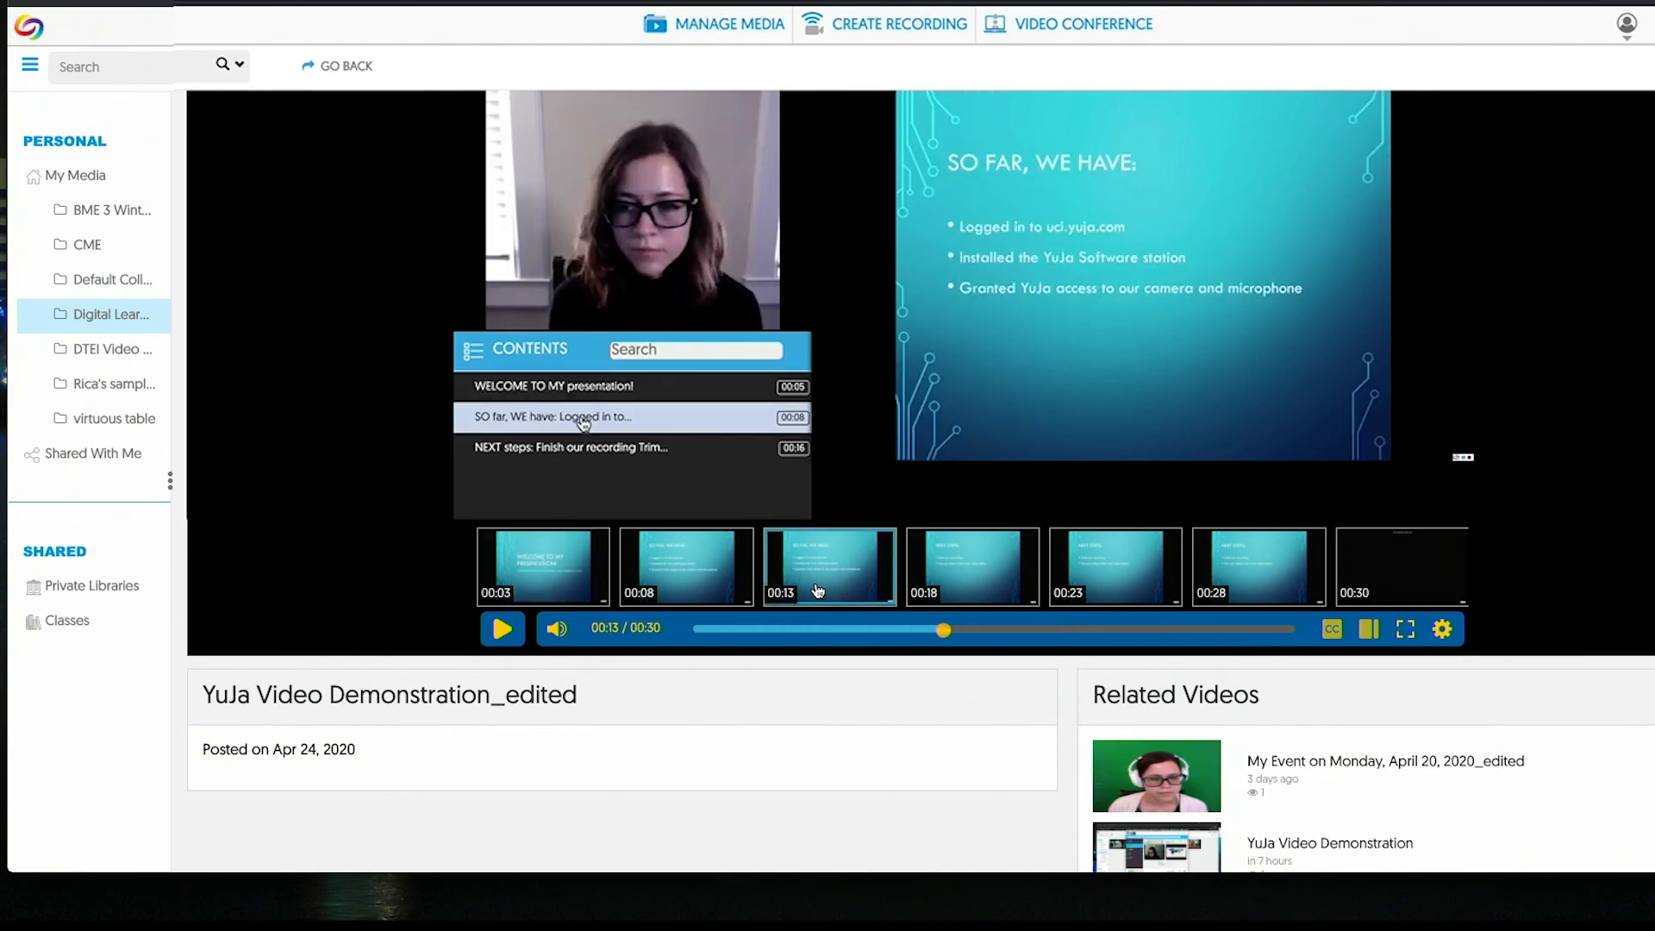
click(1143, 570)
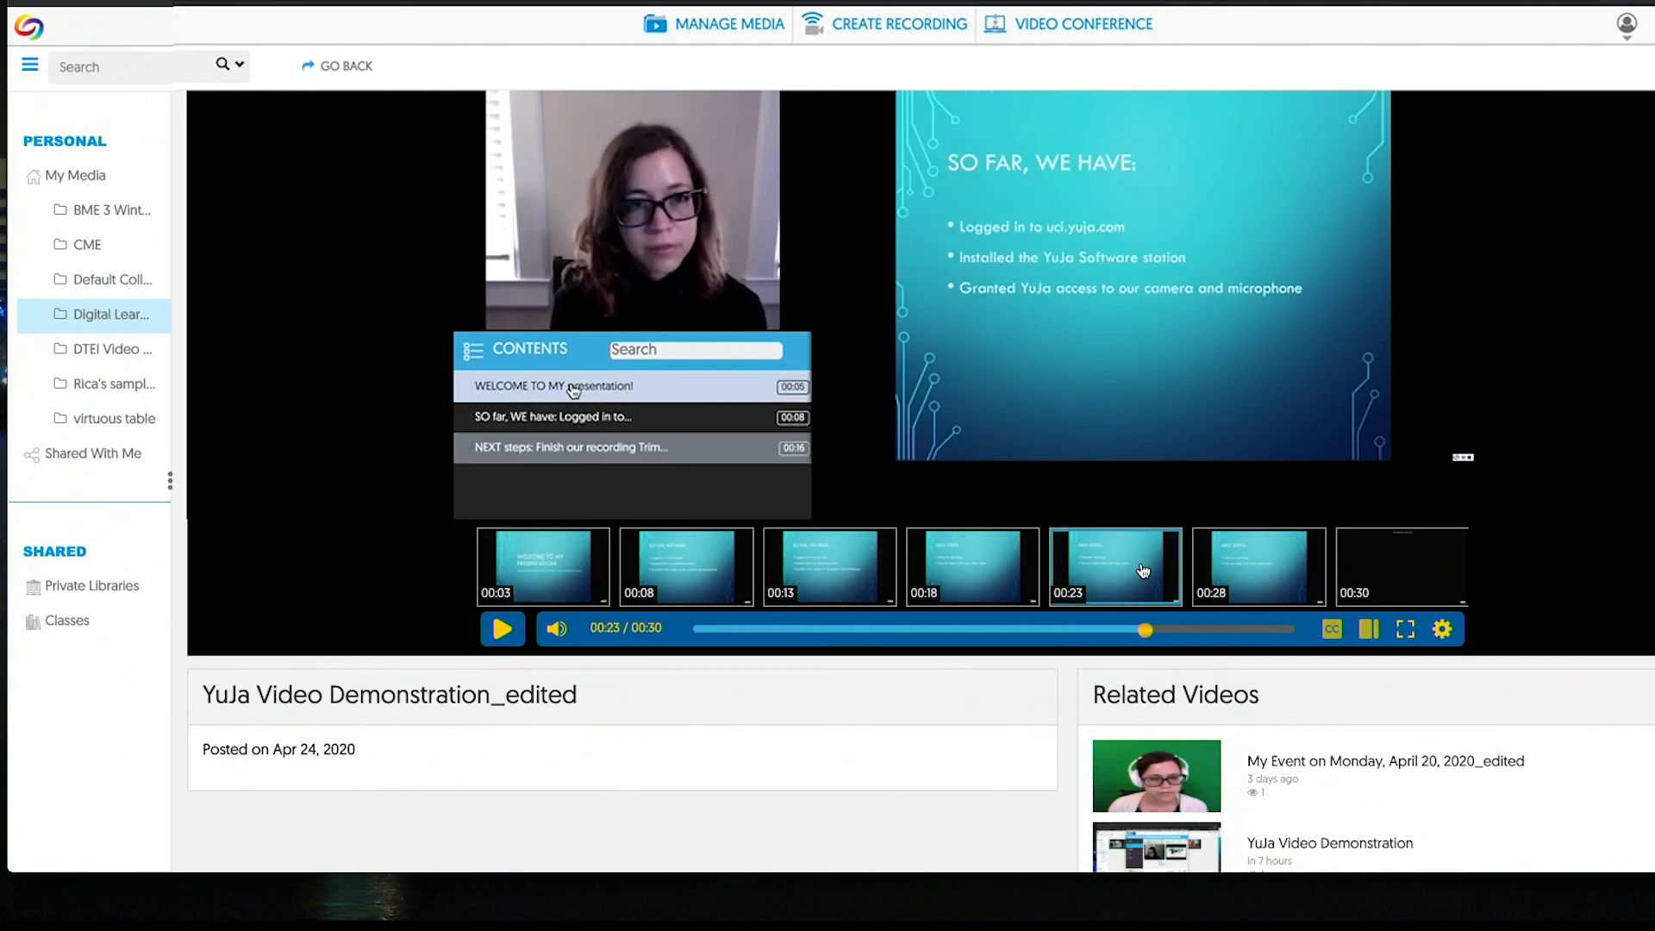
click(1258, 566)
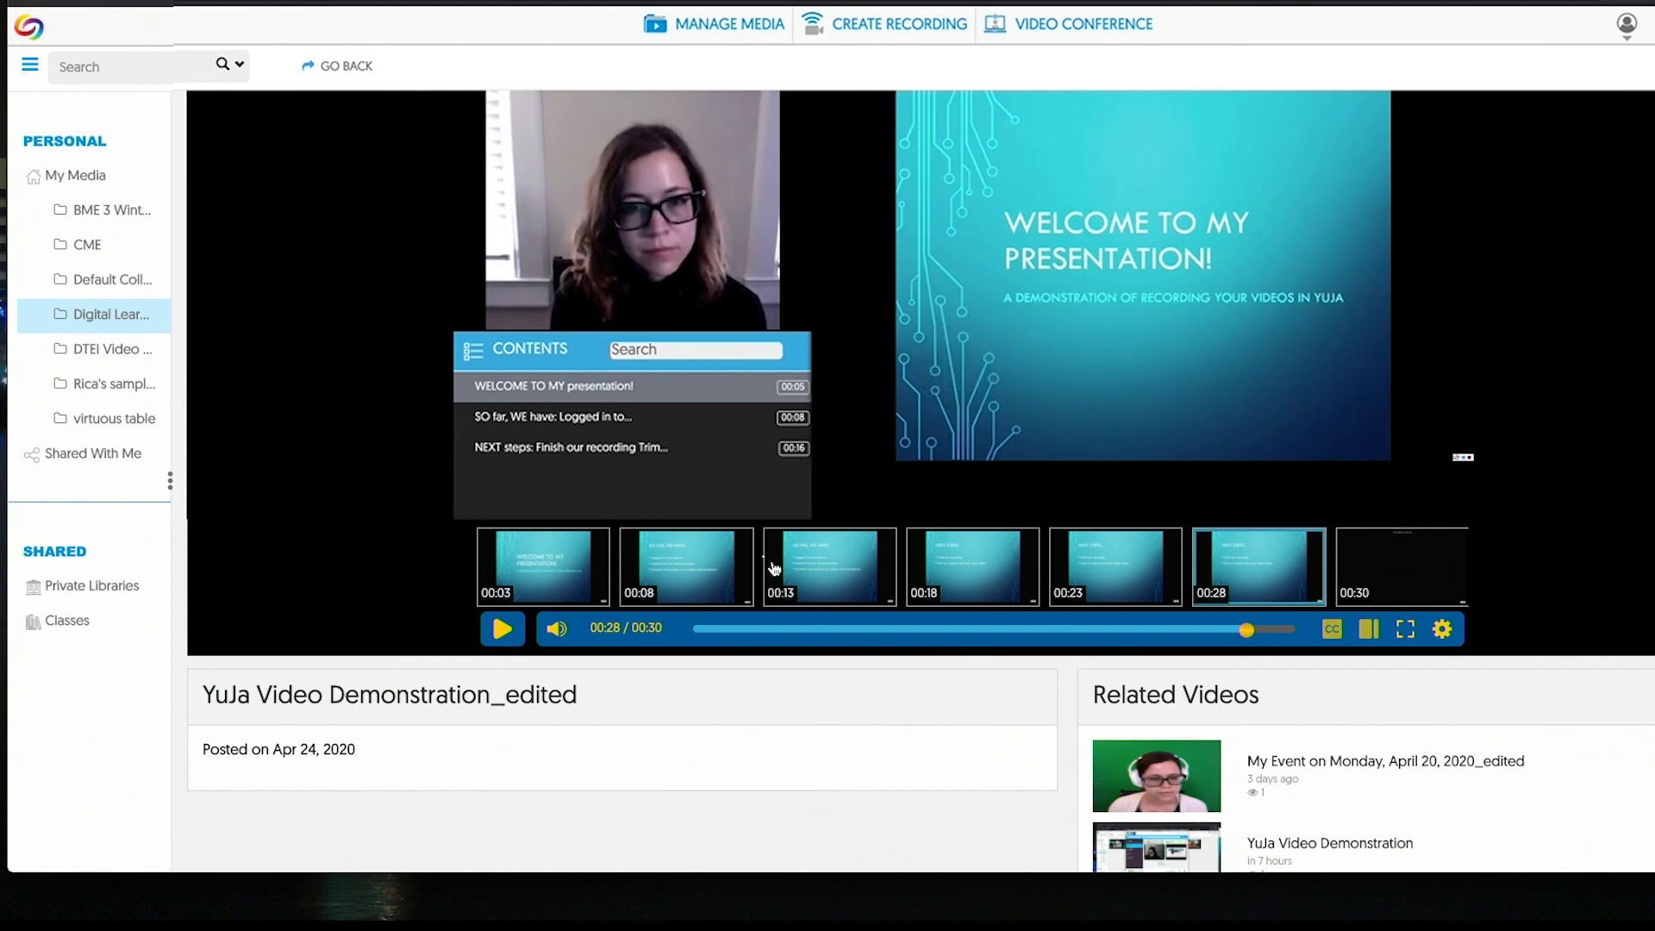